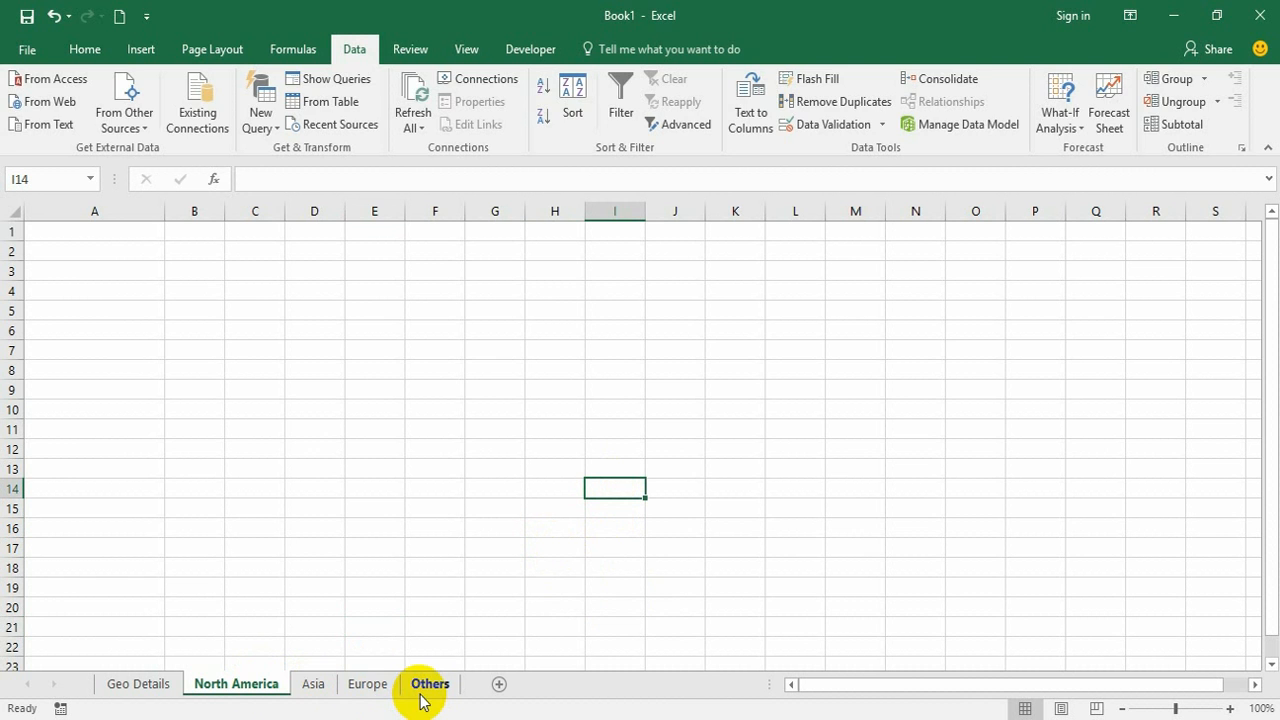
Group the sheets from North America through Others and enter the header "Name of the customer" in A1.
{"action": "left_click", "coordinate": [420, 690], "text": "shift"}
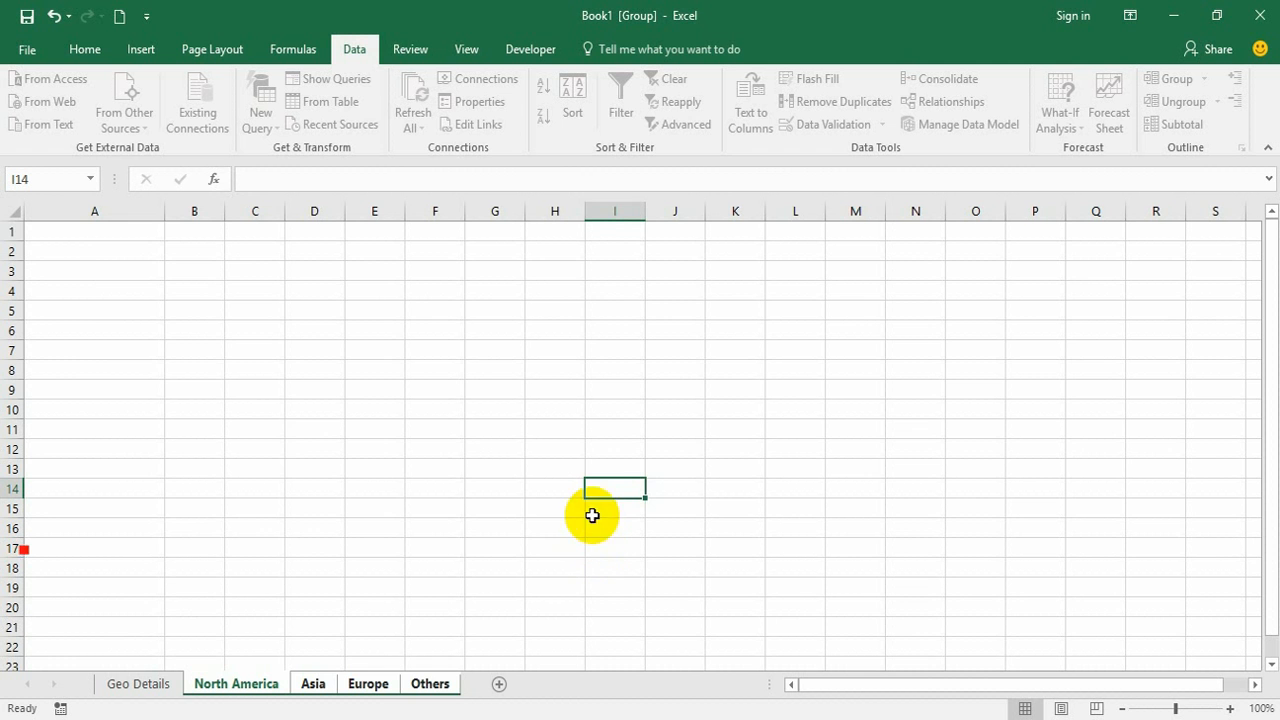
{"action": "left_click", "coordinate": [143, 237]}
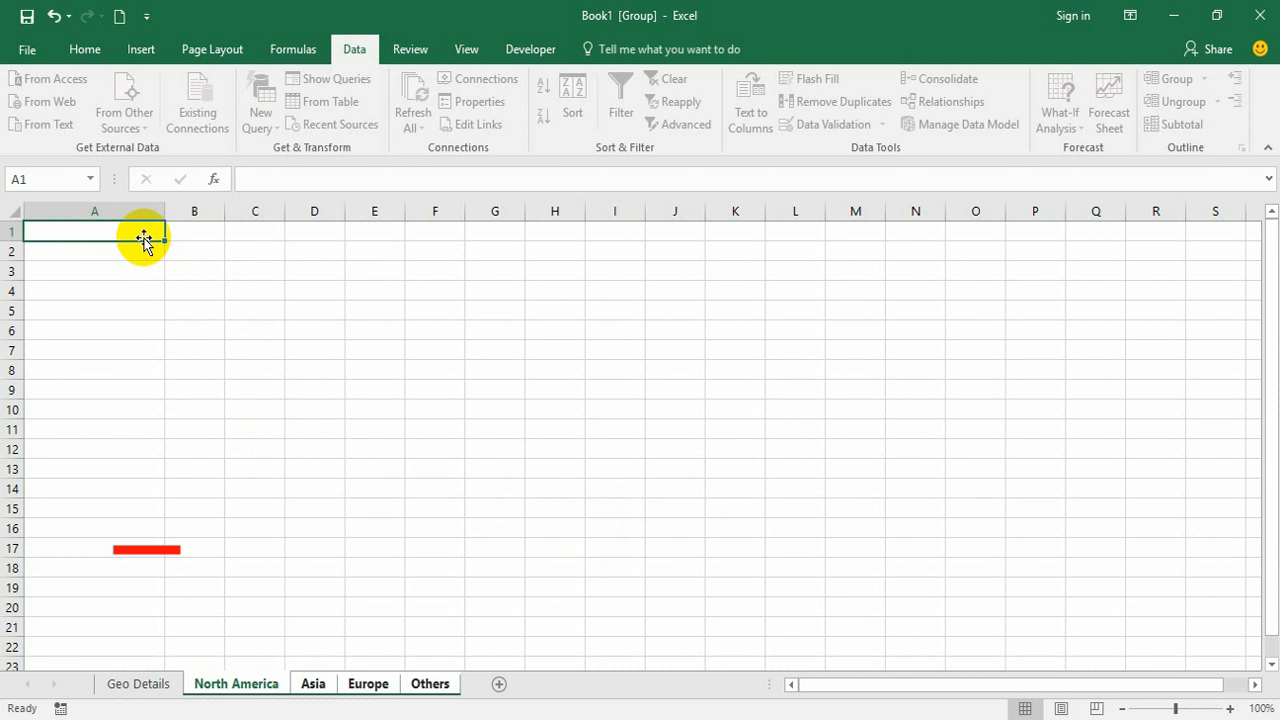
{"action": "type", "text": "Name of"}
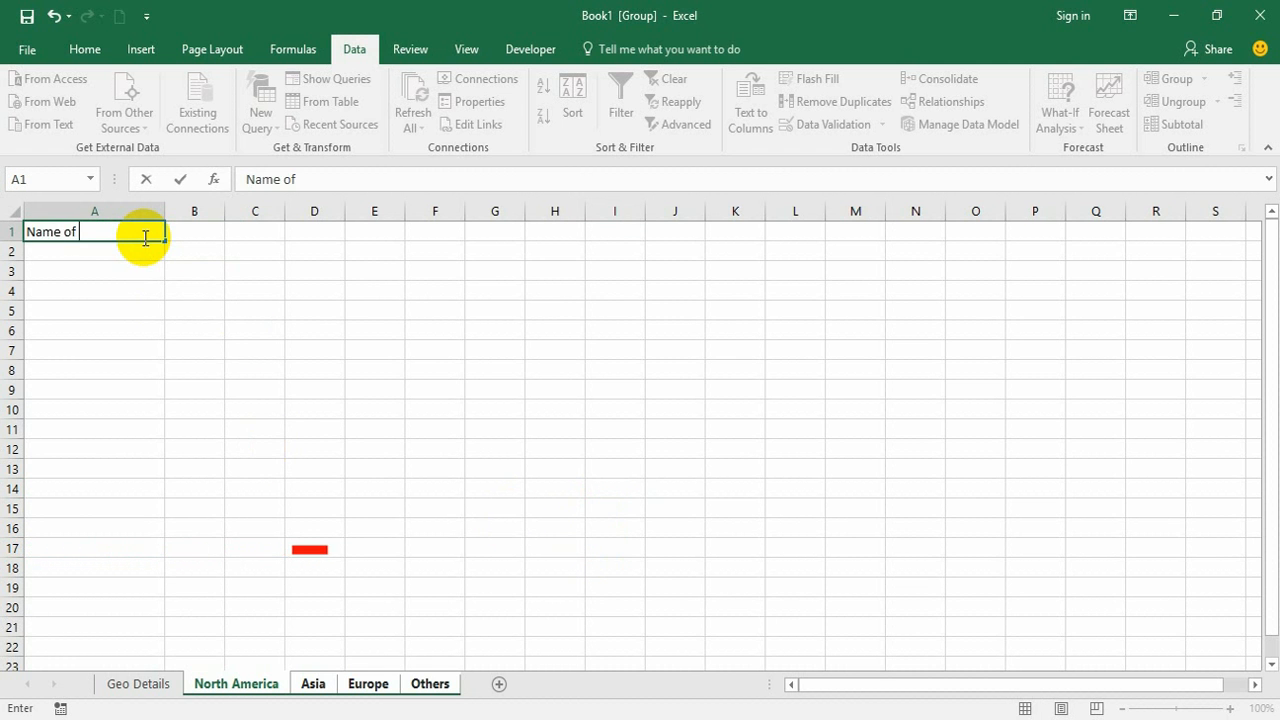
{"action": "type", "text": " the customer"}
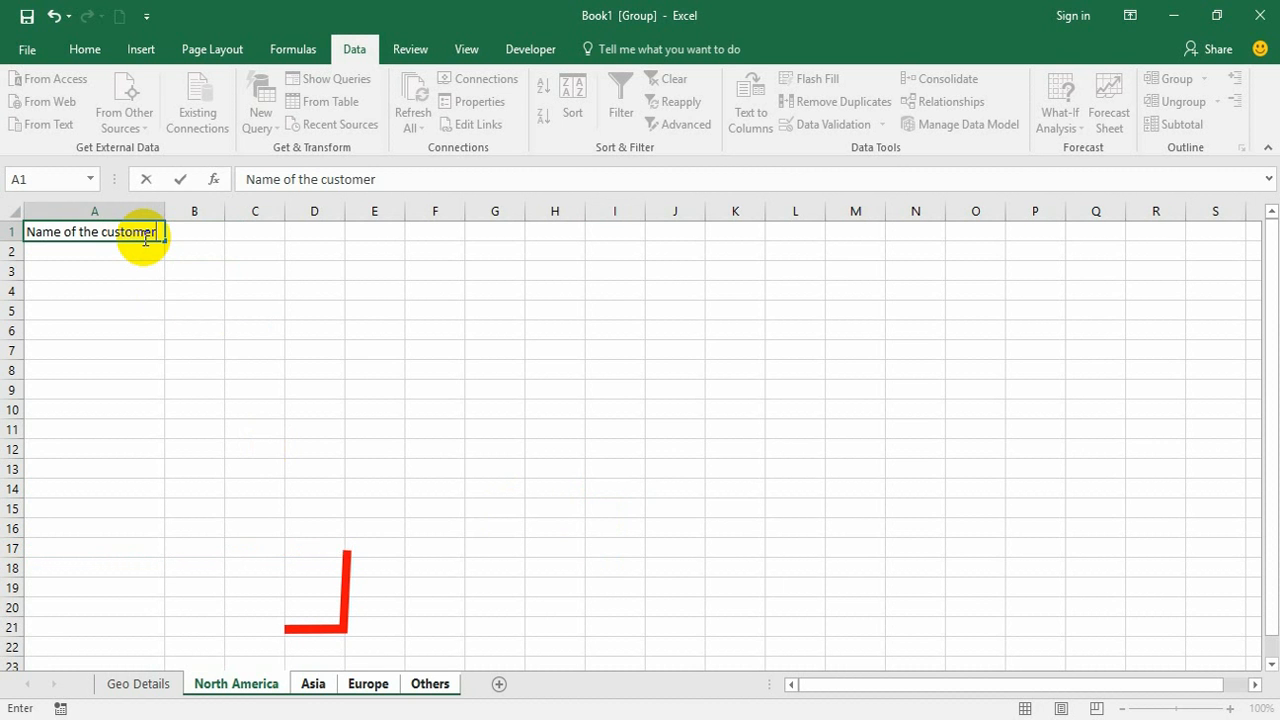
Enter the quarter headers Q1, Q2, Q3 and Q4 in cells B1 to E1 of the grouped sheets.
{"action": "key", "text": "Tab"}
{"action": "type", "text": "Q1"}
{"action": "key", "text": "Tab"}
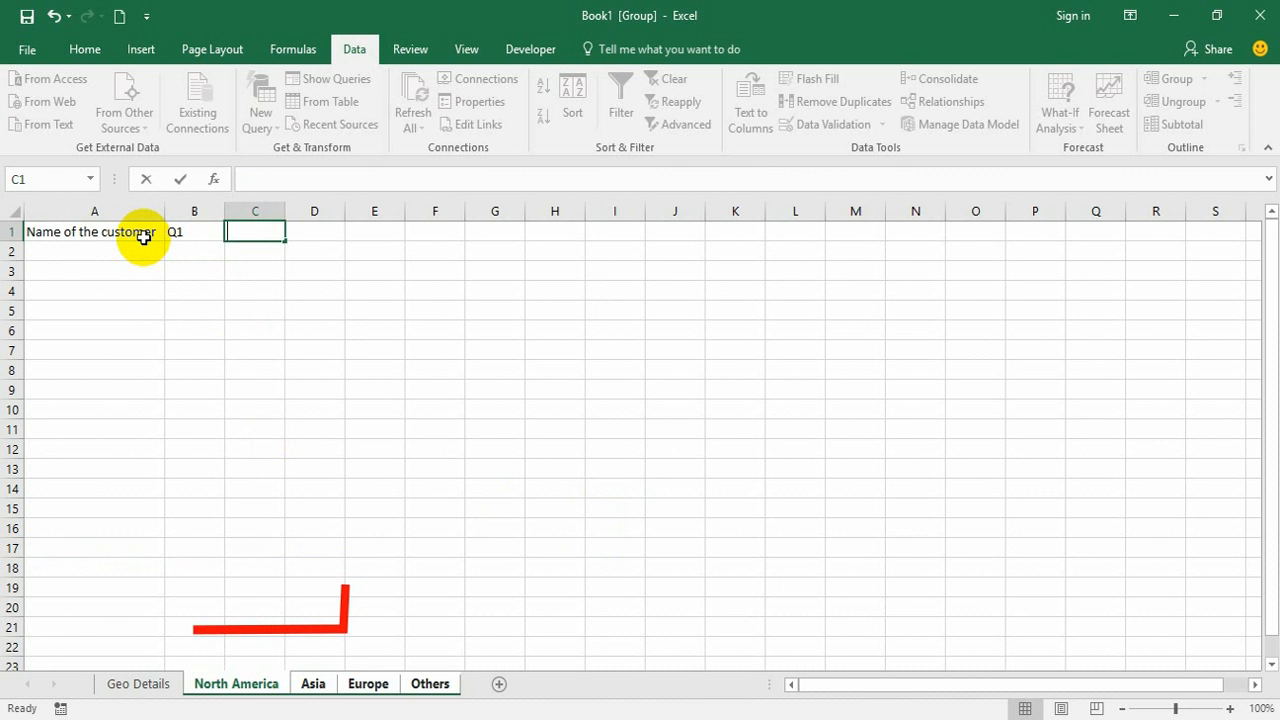
{"action": "type", "text": "Q2"}
{"action": "key", "text": "Tab"}
{"action": "type", "text": "Q3"}
{"action": "key", "text": "Tab"}
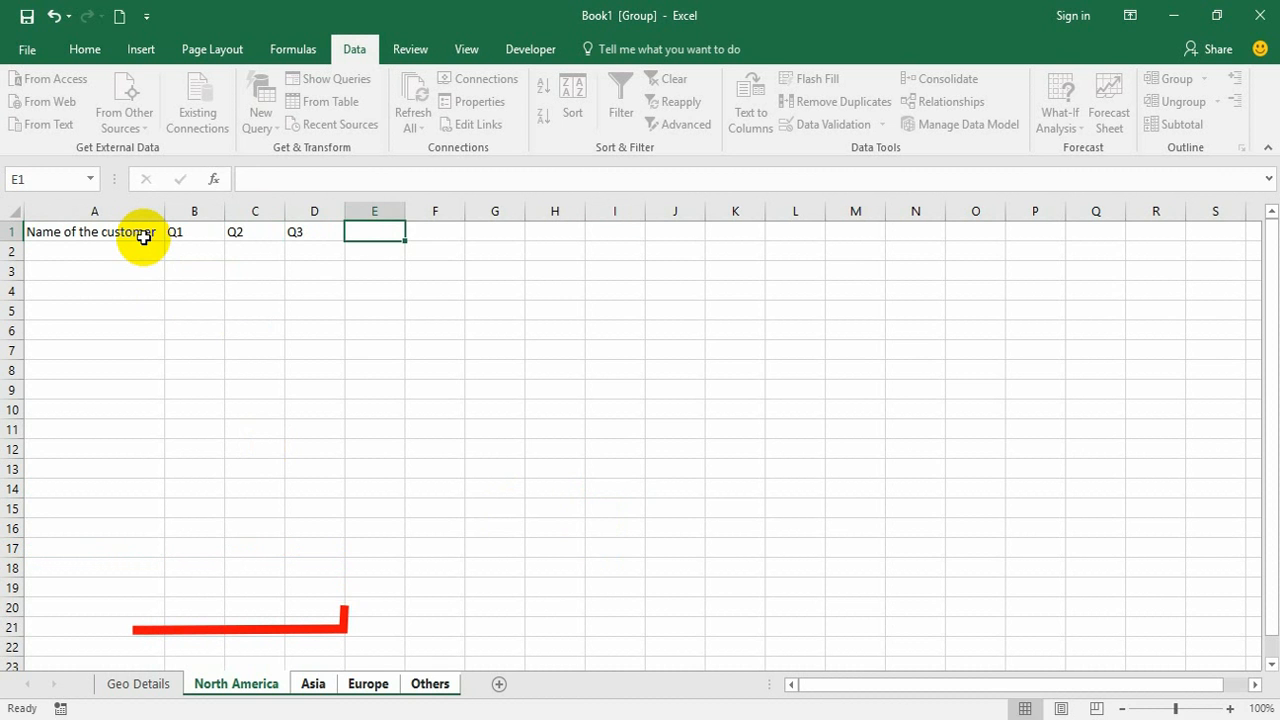
{"action": "type", "text": "Q4"}
{"action": "key", "text": "shift+Tab"}
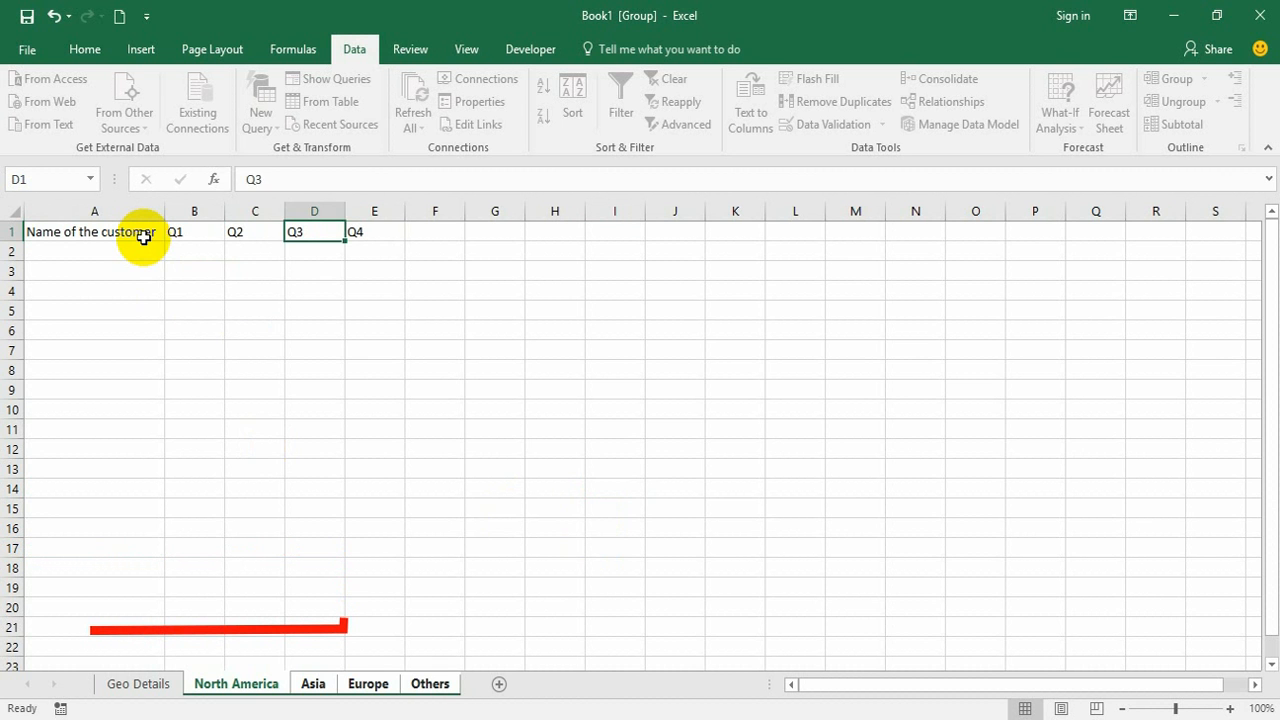
List the customers Xyz, abc, zzz, ddd and ccc in cells A2 to A6 of the grouped sheets.
{"action": "left_click", "coordinate": [143, 237]}
{"action": "key", "text": "Return"}
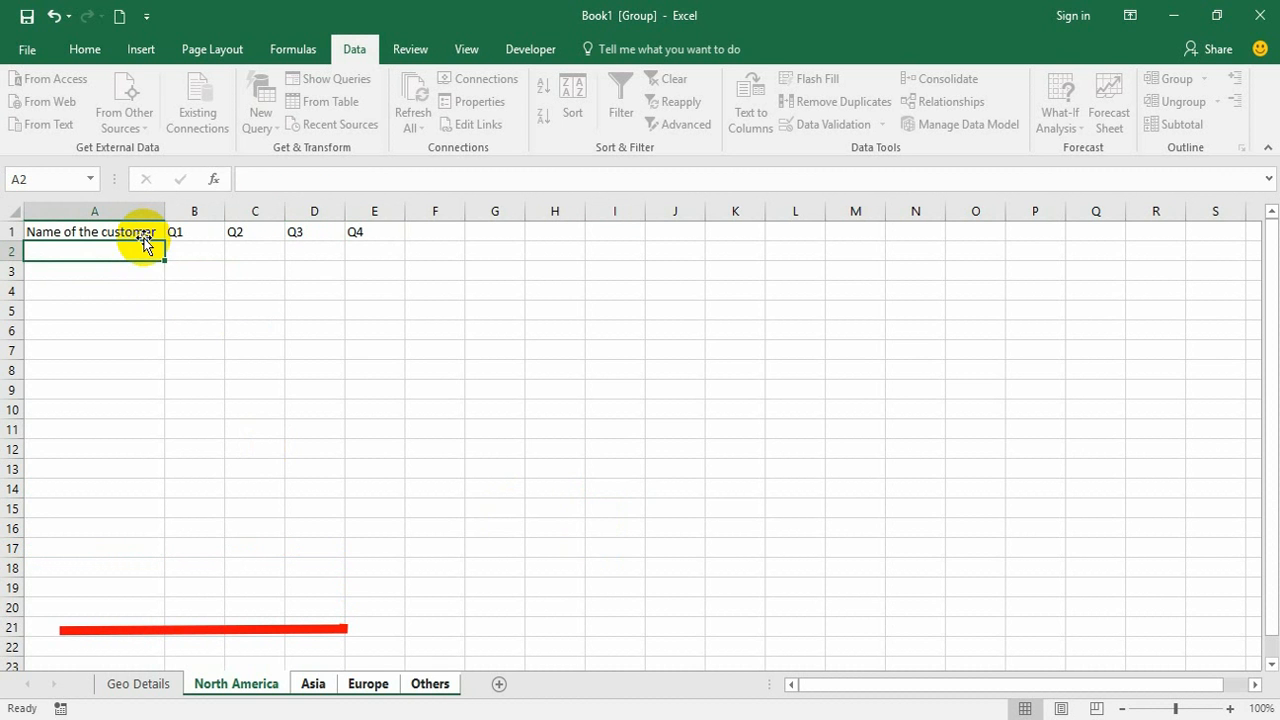
{"action": "type", "text": "Xyzs"}
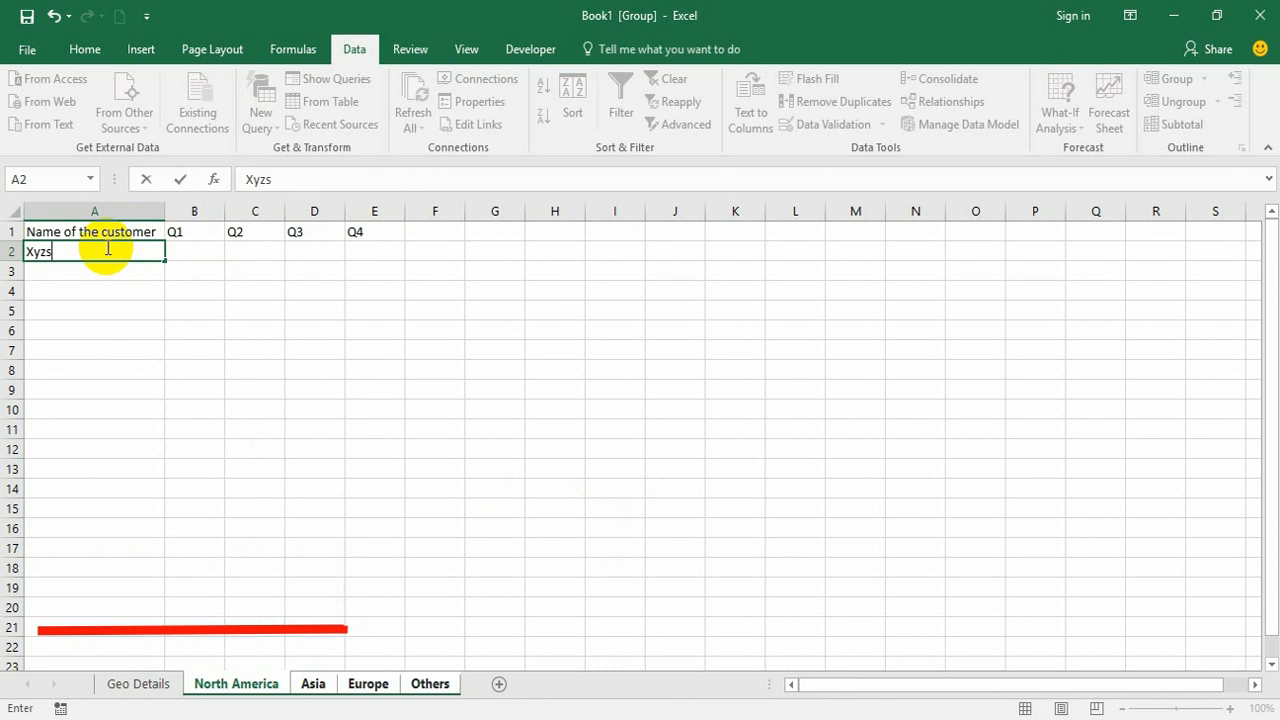
{"action": "key", "text": "BackSpace"}
{"action": "key", "text": "Return"}
{"action": "type", "text": "abc"}
{"action": "key", "text": "Return"}
{"action": "type", "text": "z"}
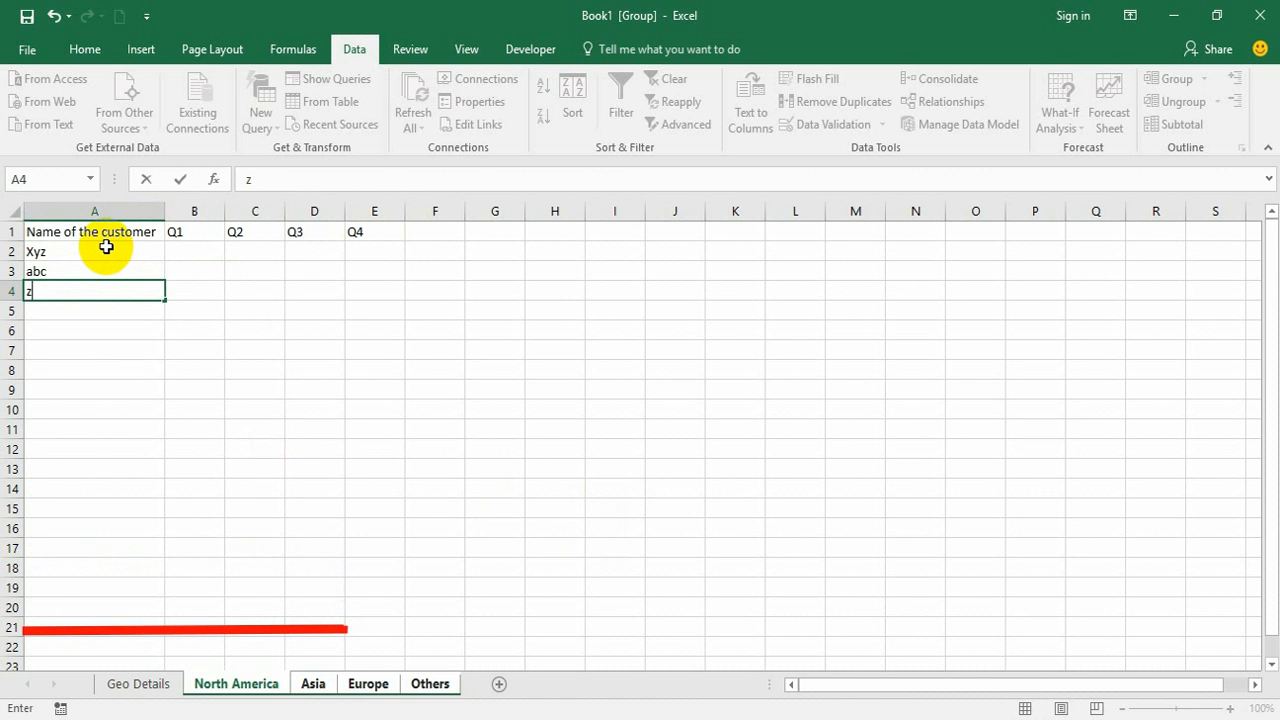
{"action": "type", "text": "zz"}
{"action": "key", "text": "Return"}
{"action": "type", "text": "ddd"}
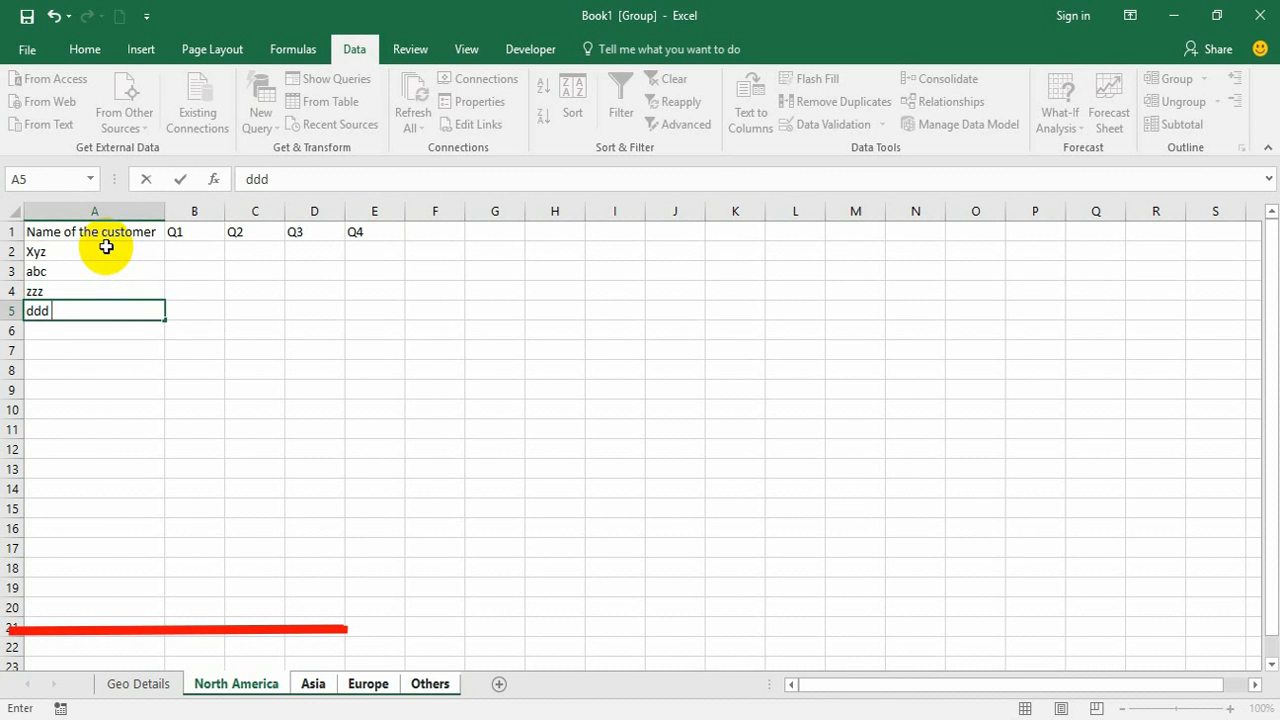
{"action": "key", "text": "Return"}
{"action": "type", "text": "ccc"}
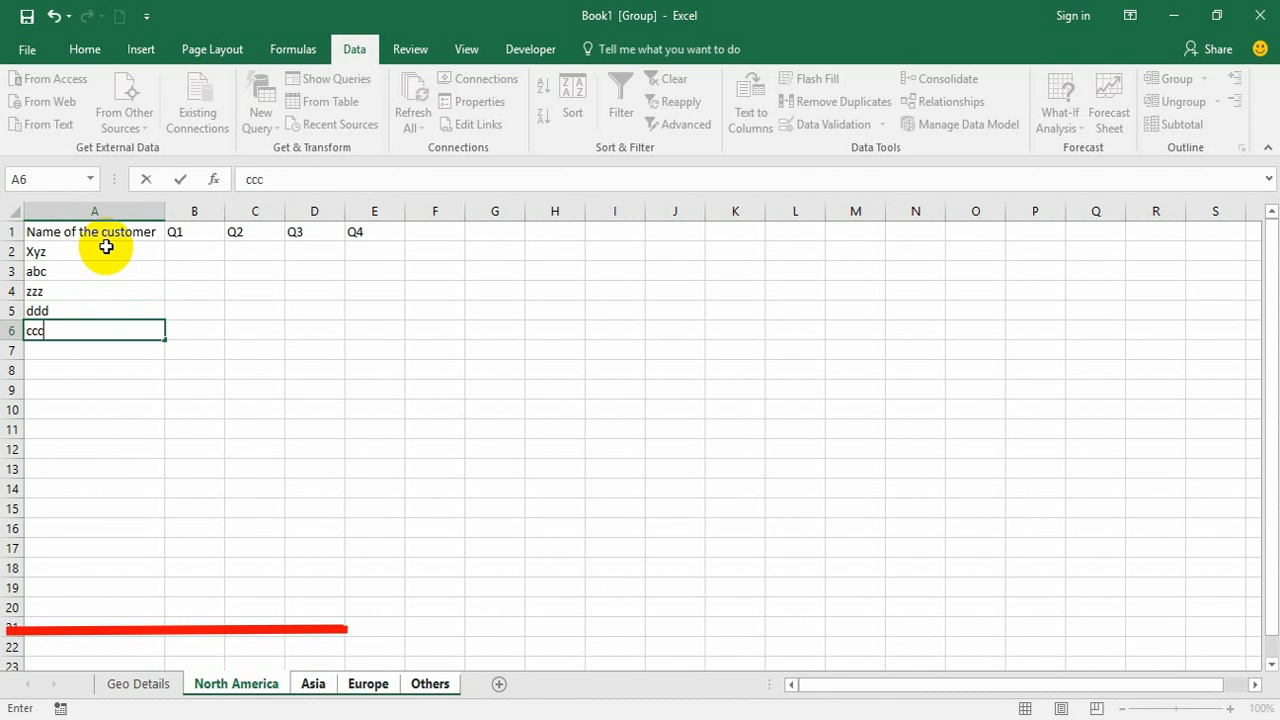
{"action": "key", "text": "Return"}
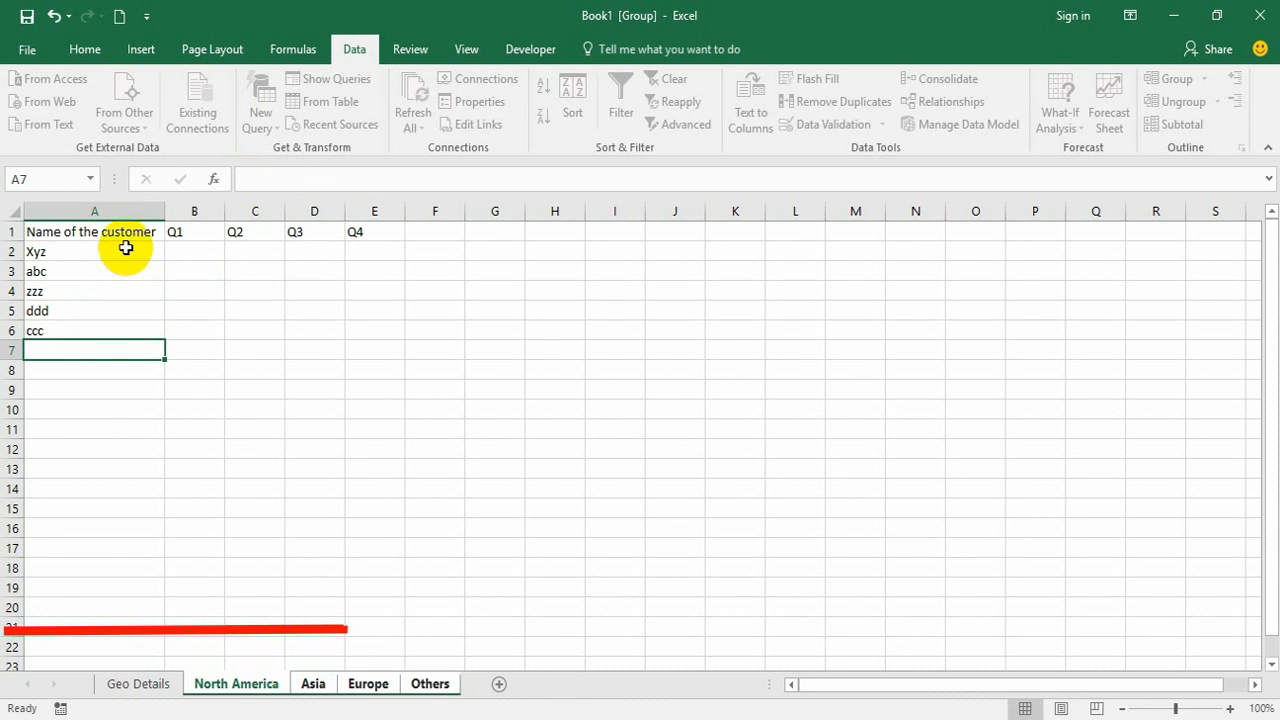
Ungroup the sheets and check the customer table in A1:E6 on each of the North America, Asia, Europe and Others sheets.
{"action": "left_click_drag", "start_coordinate": [112, 234], "coordinate": [352, 328]}
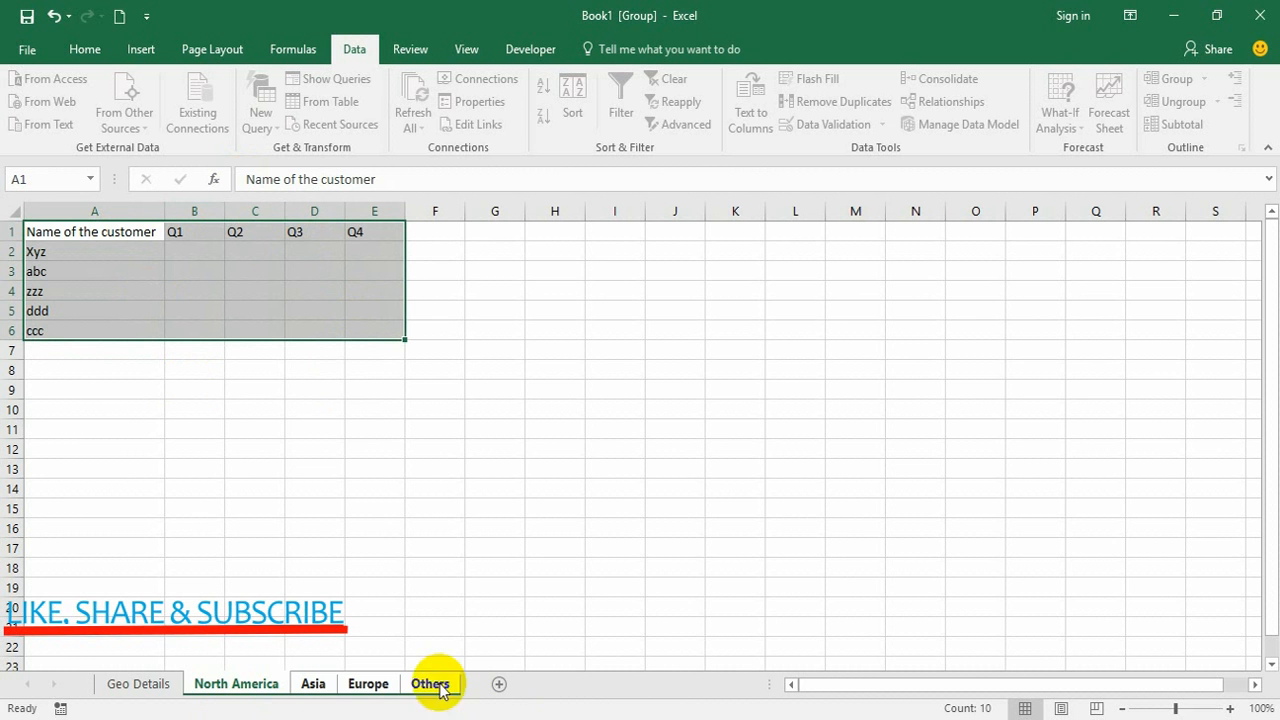
{"action": "left_click", "coordinate": [147, 682]}
{"action": "left_click", "coordinate": [222, 686]}
{"action": "left_click", "coordinate": [313, 686]}
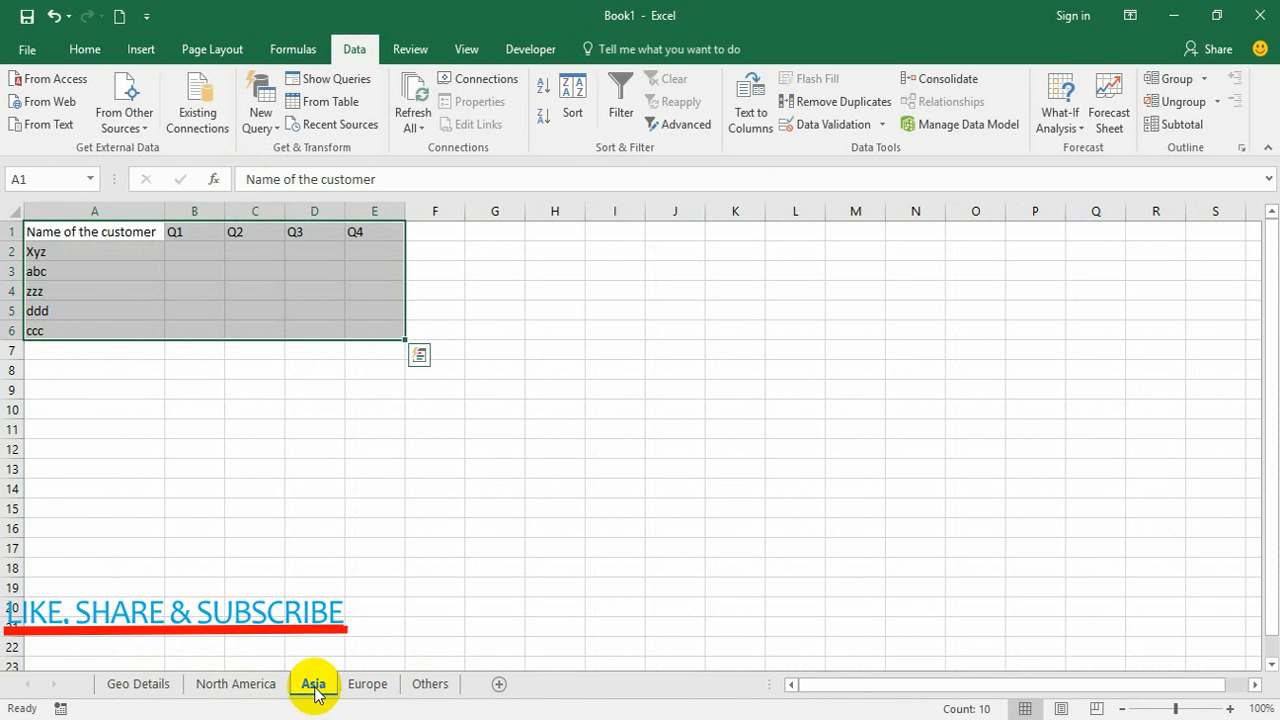
{"action": "left_click", "coordinate": [366, 688]}
{"action": "left_click", "coordinate": [430, 685]}
{"action": "left_click", "coordinate": [100, 271]}
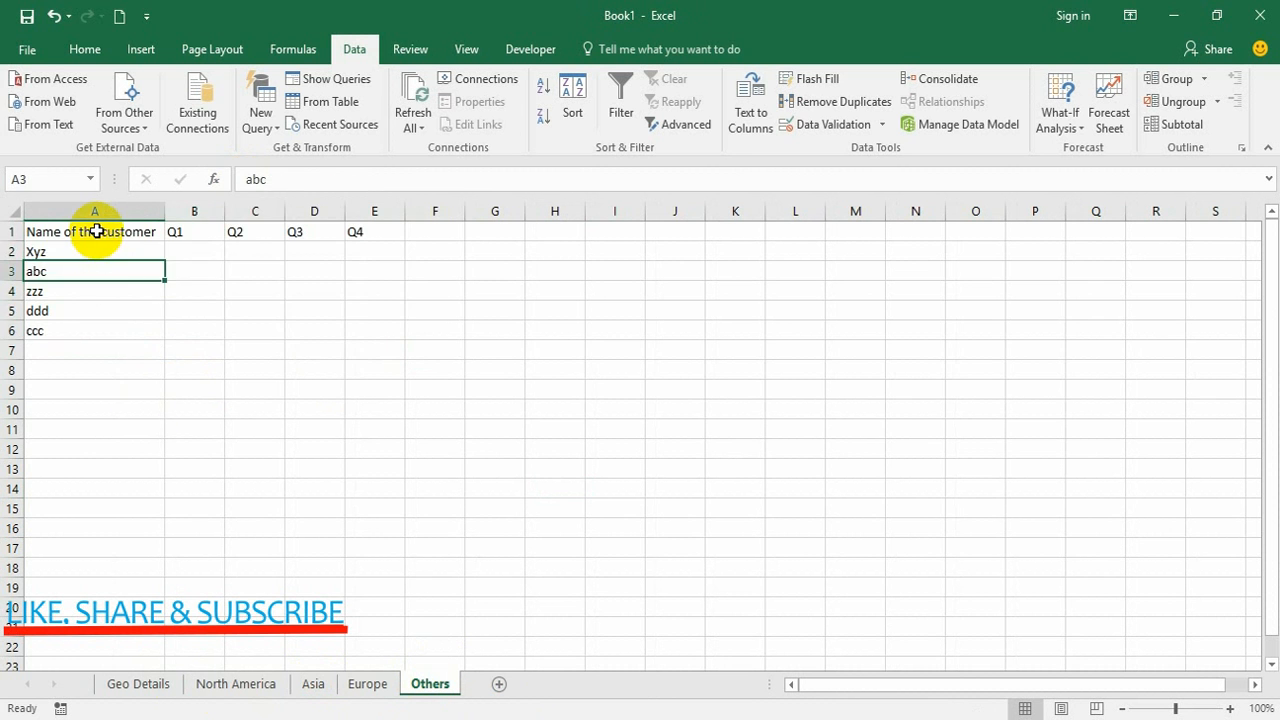
{"action": "left_click_drag", "start_coordinate": [100, 231], "coordinate": [363, 325]}
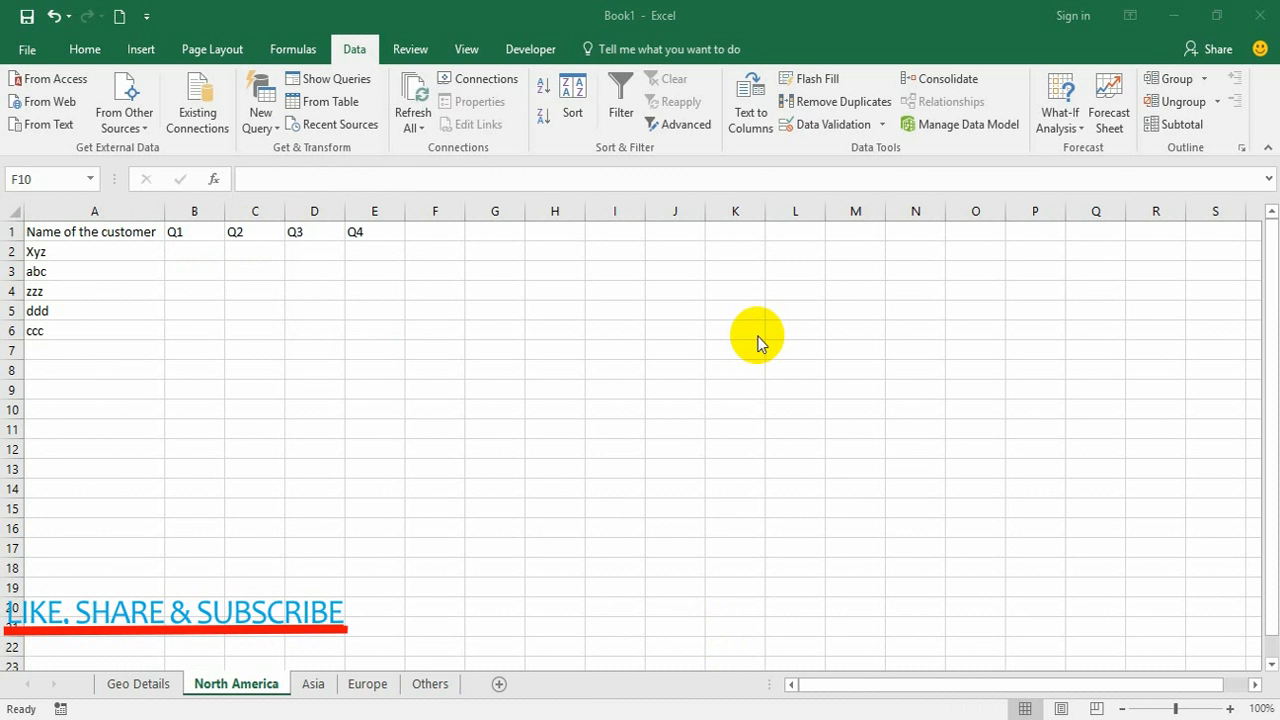
Regroup the sheets from North America through Others and enter =RANDBETWEEN(200,300) in B2.
{"action": "left_click", "coordinate": [440, 686]}
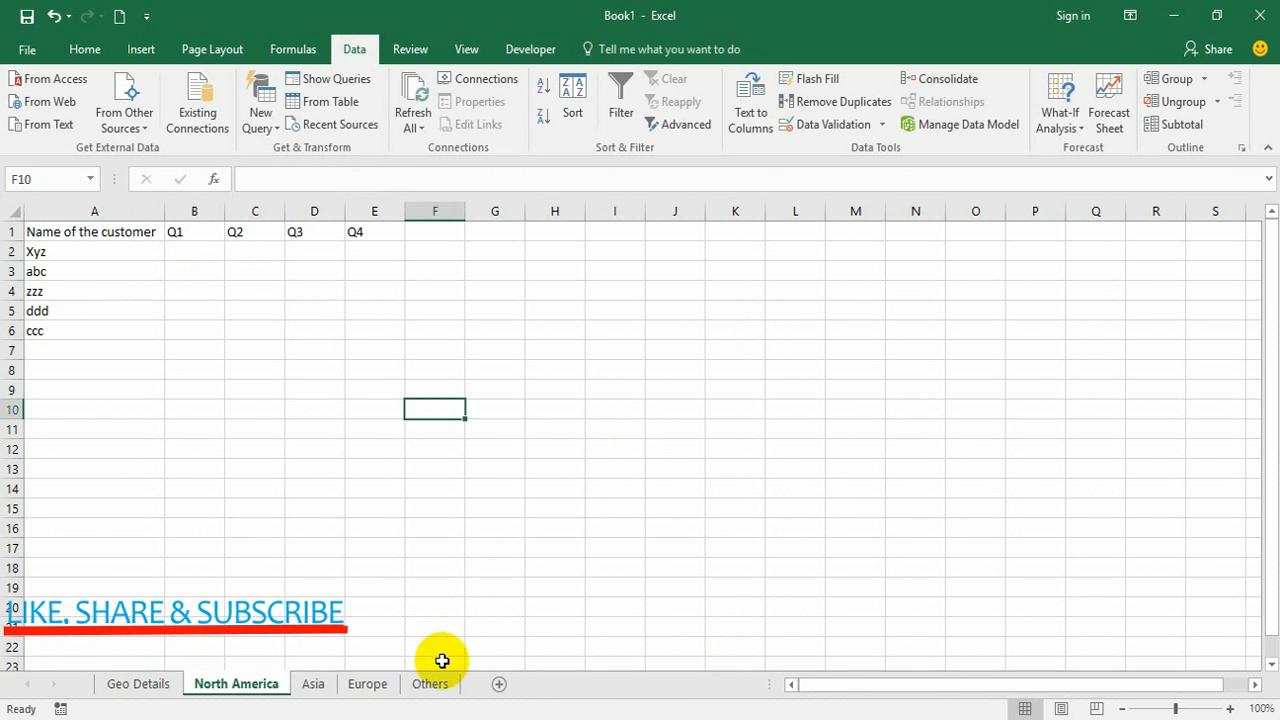
{"action": "left_click", "coordinate": [434, 681], "text": "shift"}
{"action": "left_click", "coordinate": [199, 246]}
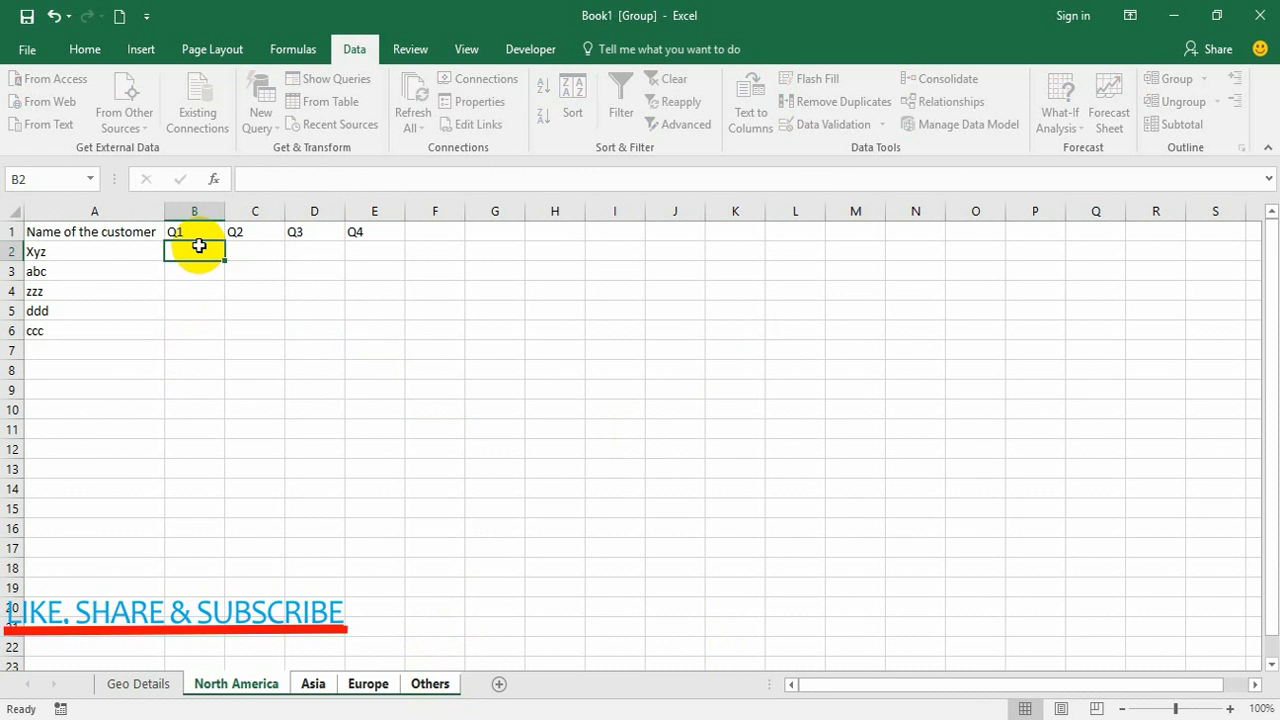
{"action": "type", "text": "=rand"}
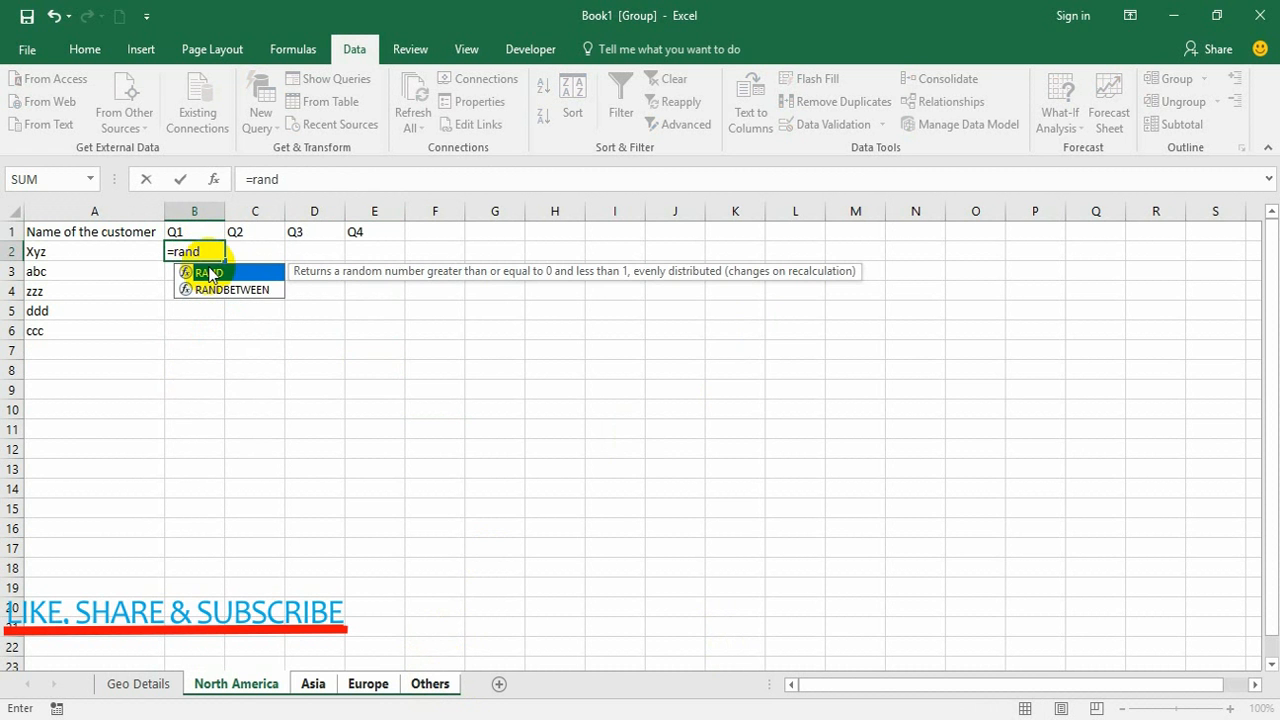
{"action": "key", "text": "Down"}
{"action": "key", "text": "Tab"}
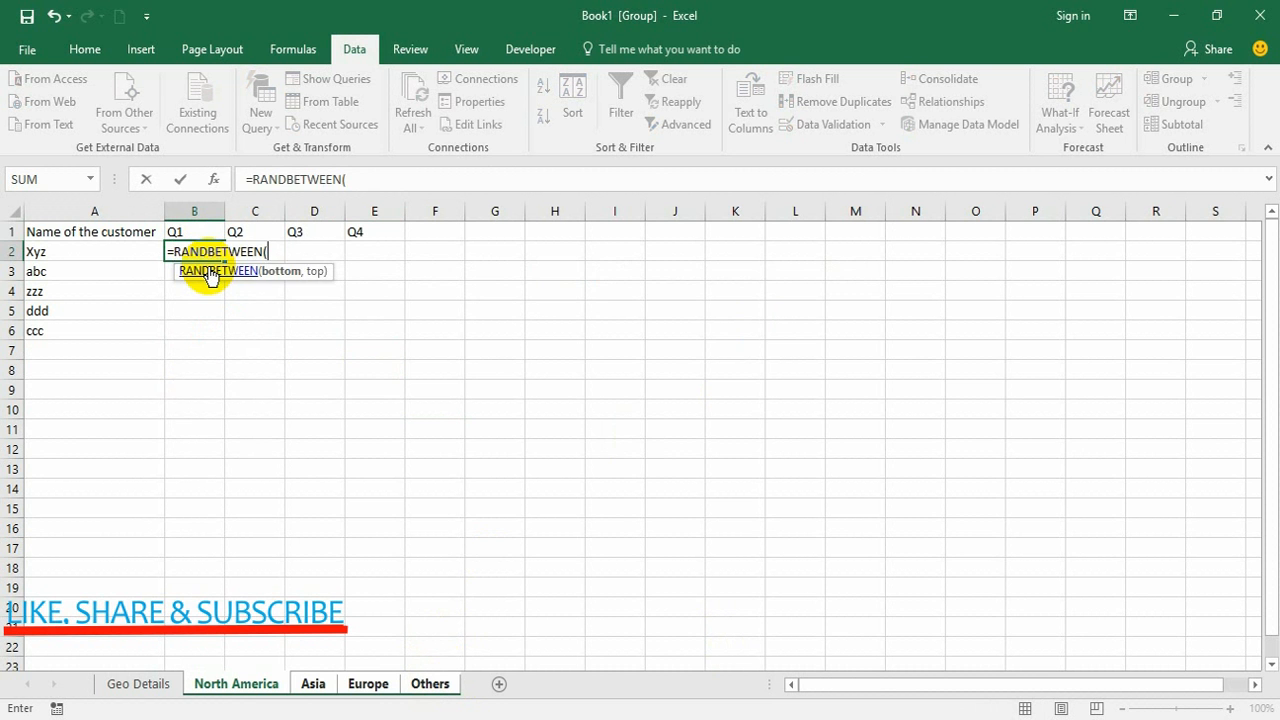
{"action": "type", "text": "200,300)"}
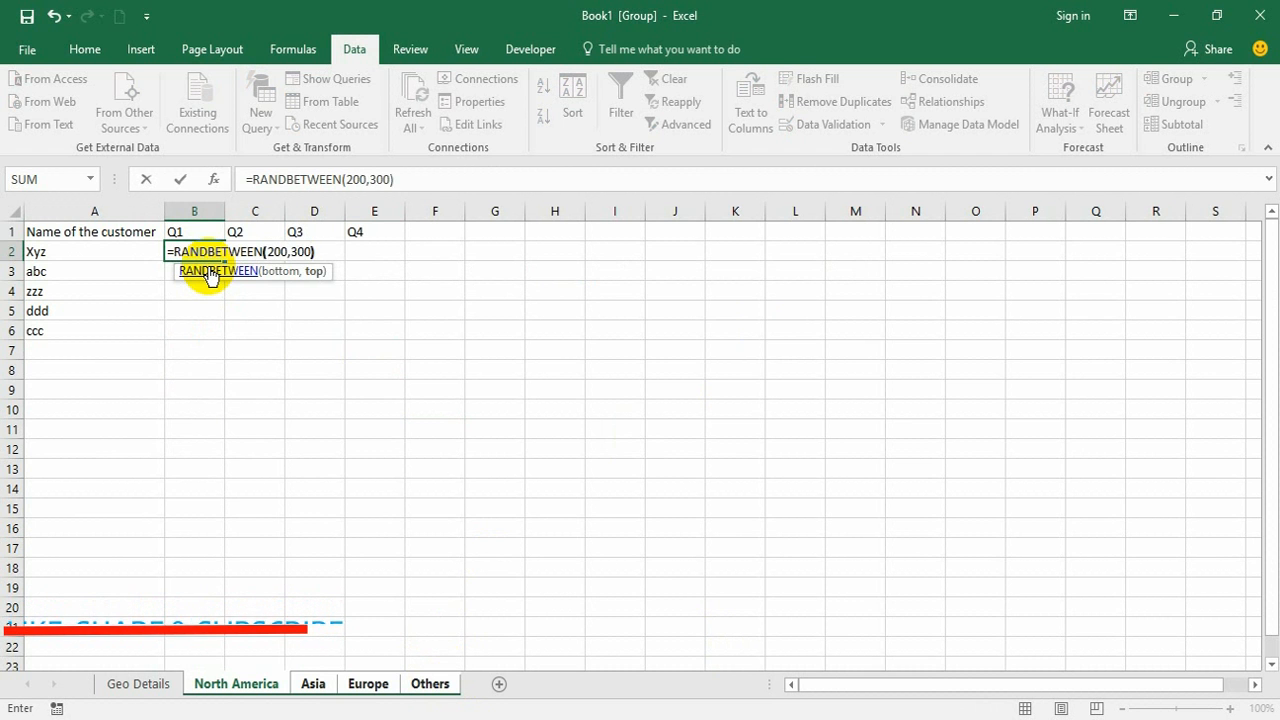
{"action": "key", "text": "Return"}
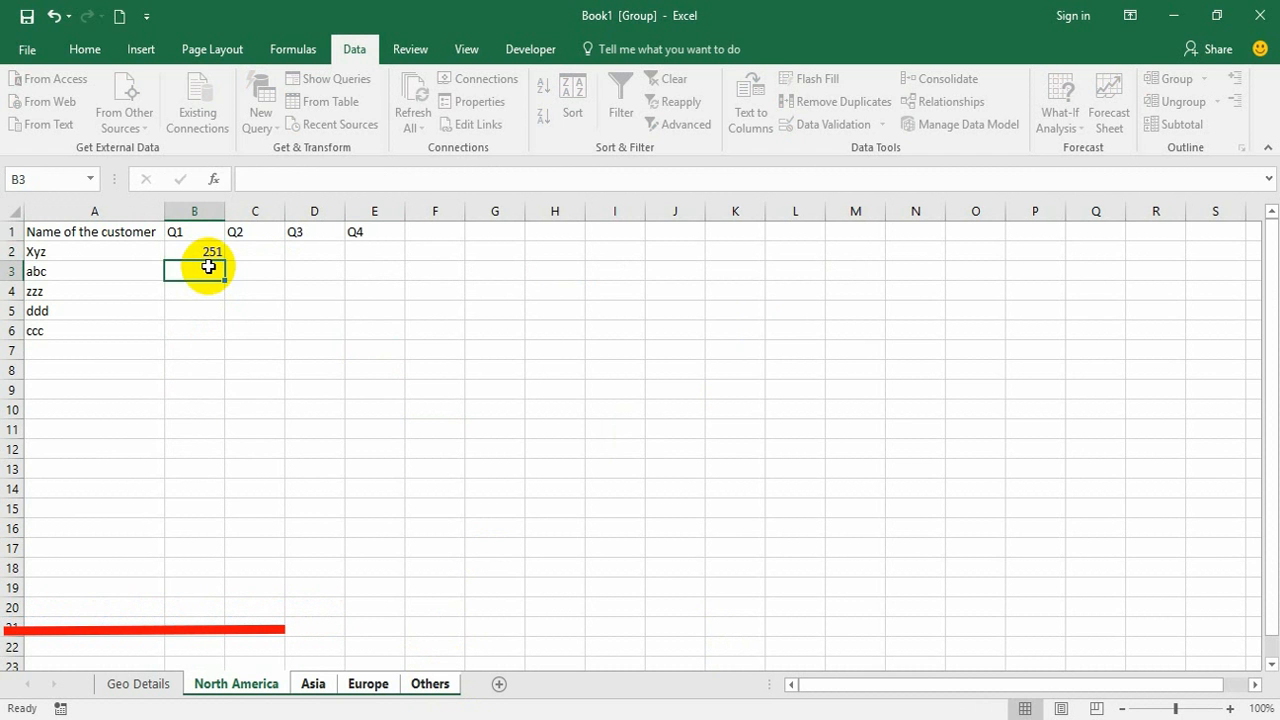
Copy the random-number formula from B2 into the range B2:F6 on the grouped sheets.
{"action": "left_click", "coordinate": [208, 264]}
{"action": "key", "text": "ctrl+c"}
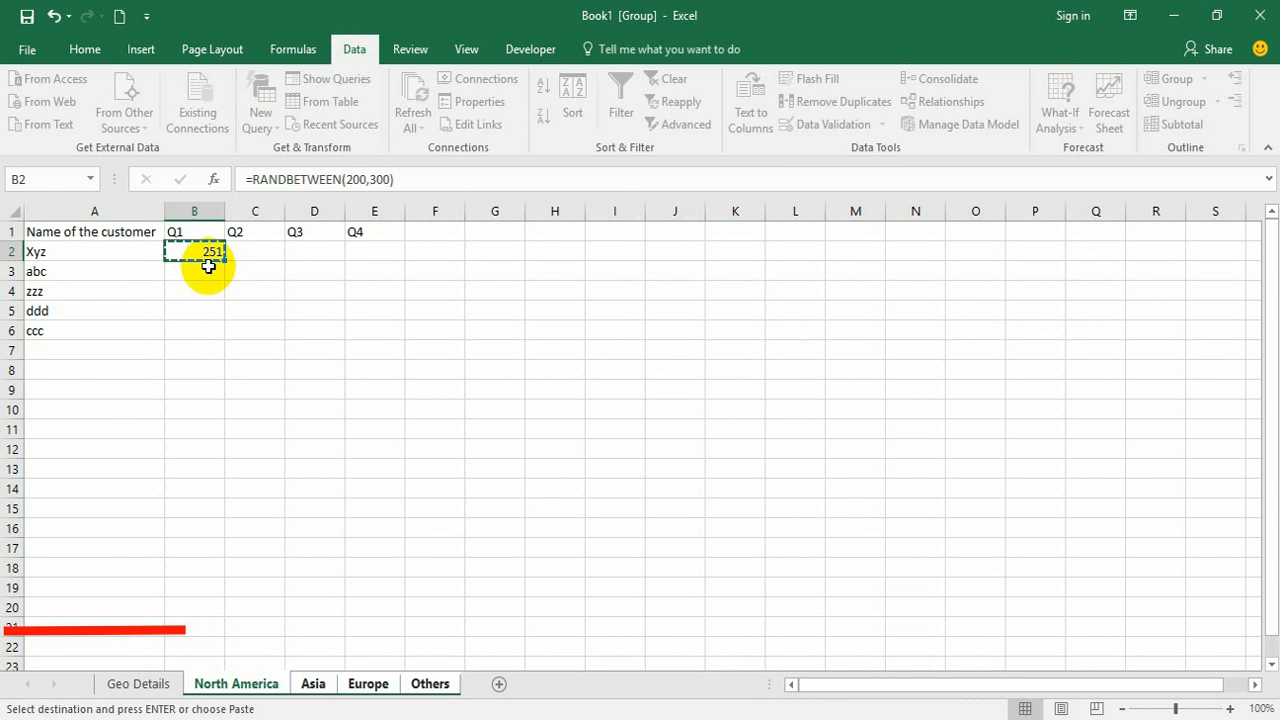
{"action": "key", "text": "shift+Down"}
{"action": "key", "text": "shift+Right"}
{"action": "key", "text": "shift+Right"}
{"action": "key", "text": "shift+Down"}
{"action": "key", "text": "shift+Right"}
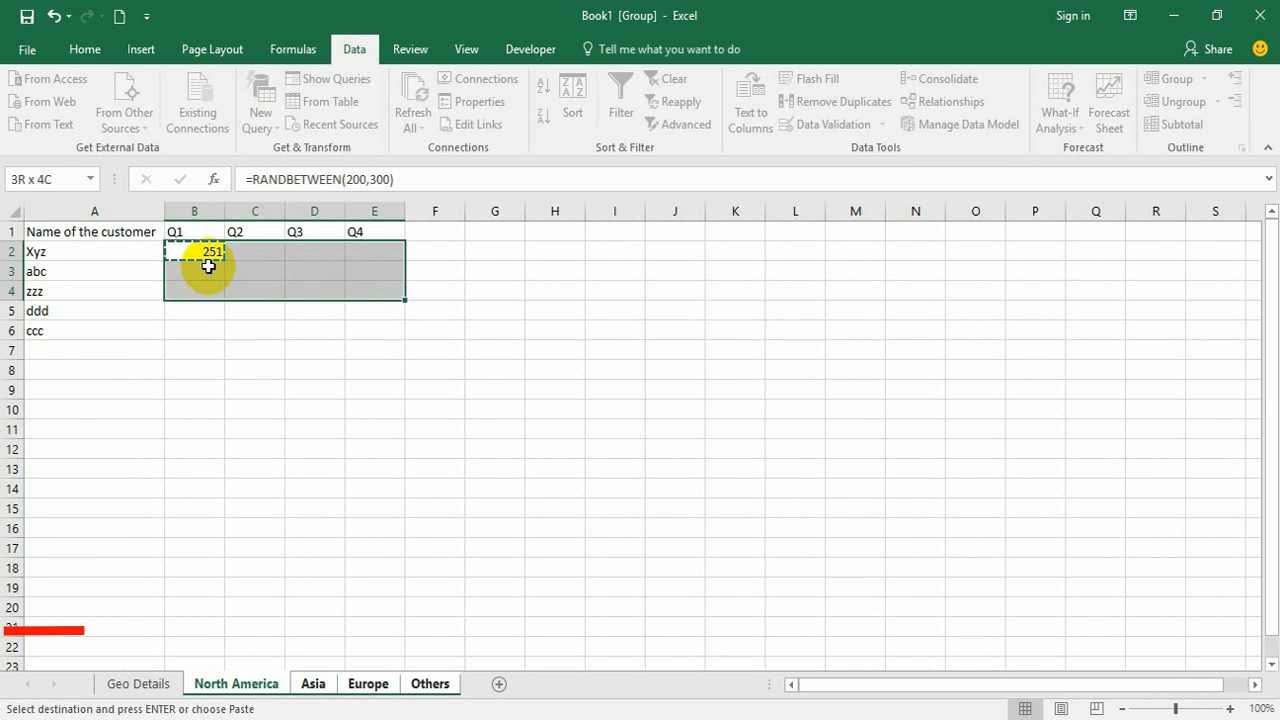
{"action": "key", "text": "shift+Right"}
{"action": "key", "text": "shift+Down"}
{"action": "key", "text": "shift+Down"}
{"action": "key", "text": "Return"}
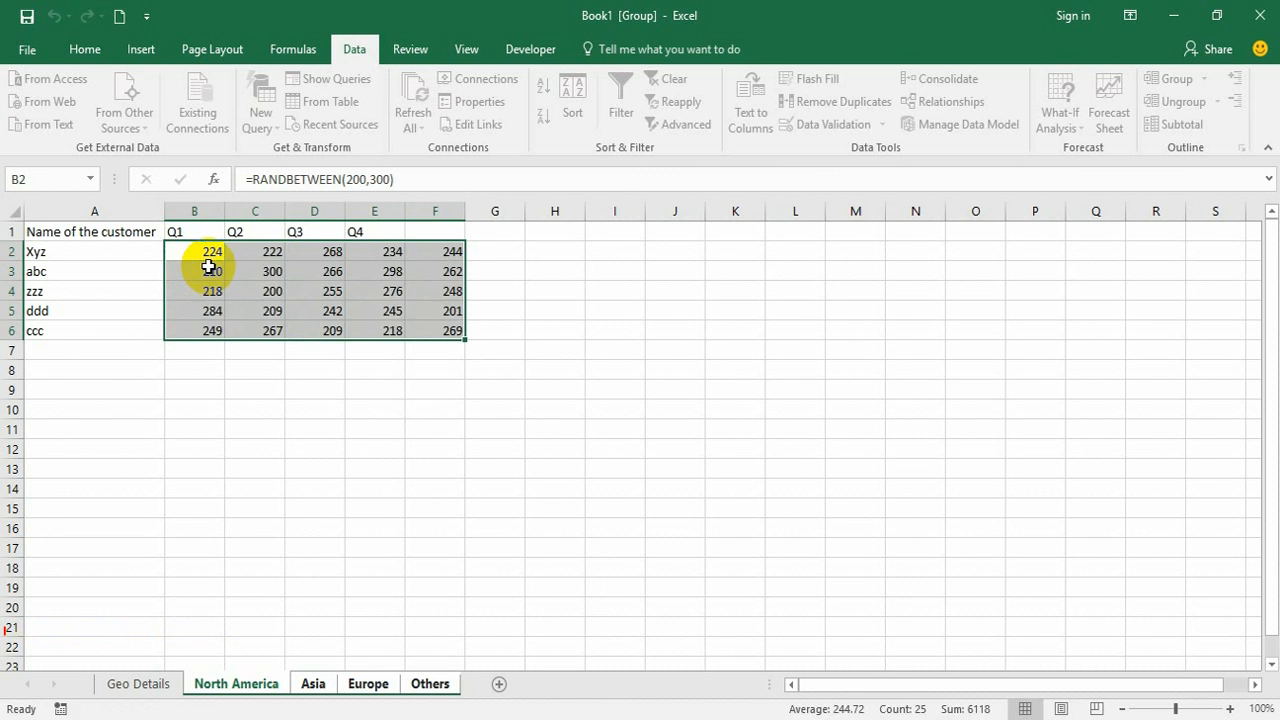
Replace the formulas in B2:F6 with their values using Paste Special on the grouped sheets.
{"action": "key", "text": "ctrl+c"}
{"action": "key", "text": "alt+e"}
{"action": "key", "text": "s"}
{"action": "key", "text": "v"}
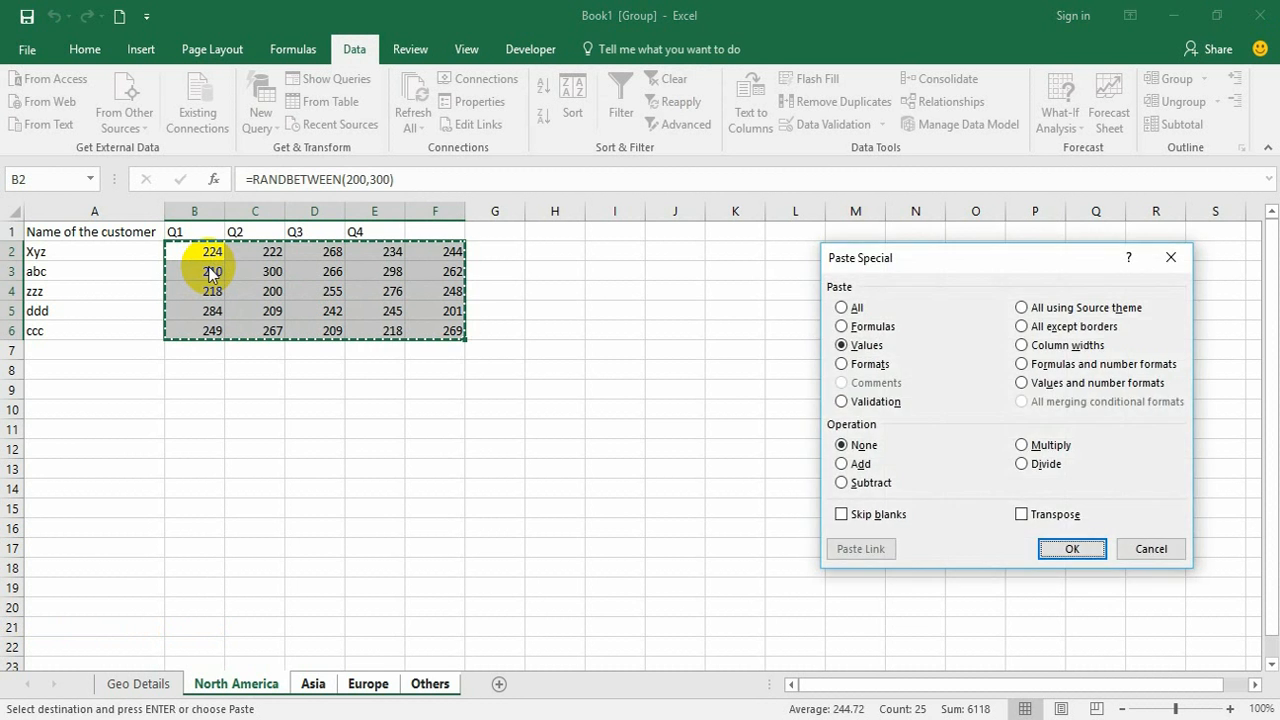
{"action": "key", "text": "Return"}
{"action": "key", "text": "Escape"}
{"action": "left_click", "coordinate": [476, 412]}
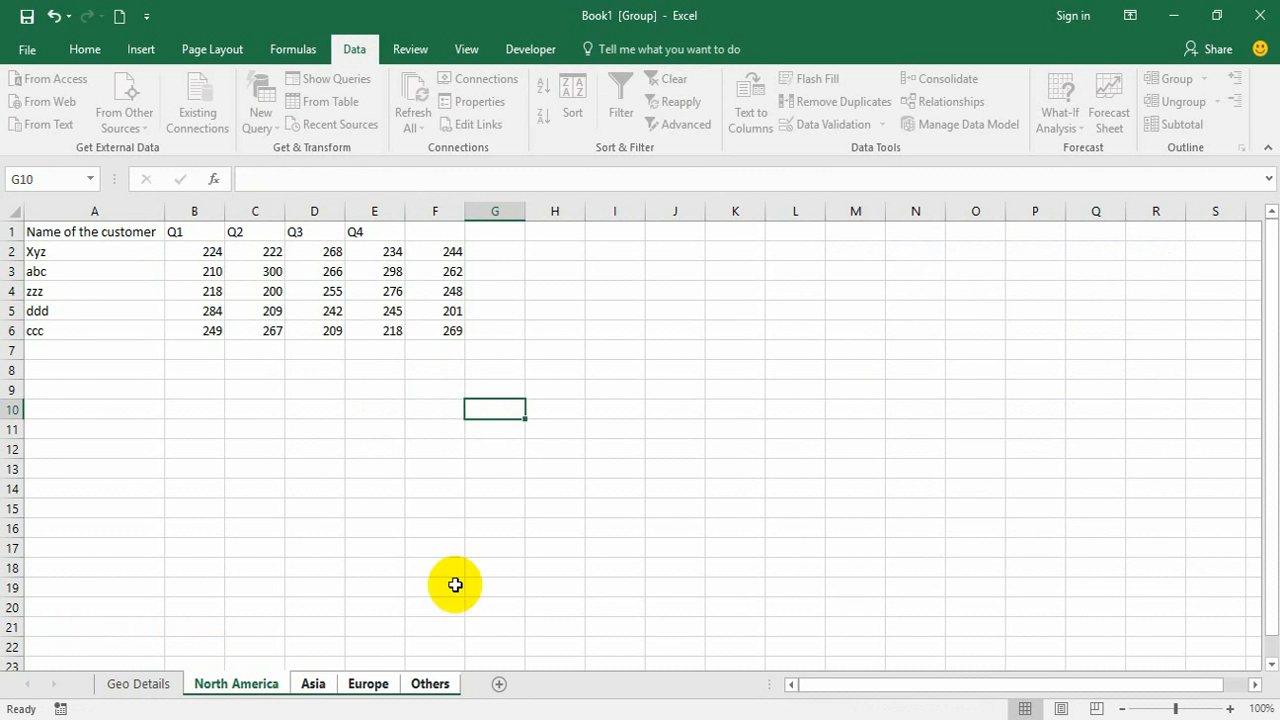
Compare the numbers filled into the customer table across the grouped North America, Asia, Europe and Others sheets.
{"action": "left_click", "coordinate": [314, 684]}
{"action": "left_click", "coordinate": [366, 684]}
{"action": "left_click", "coordinate": [425, 684]}
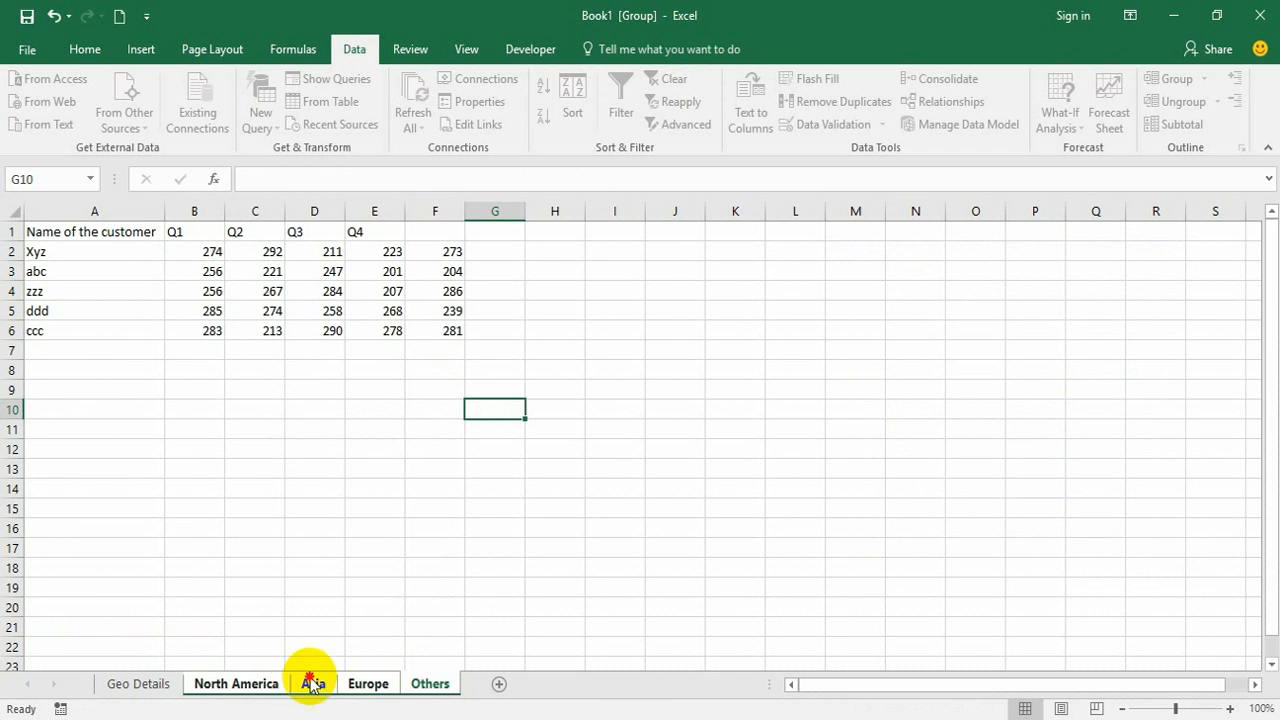
{"action": "left_click", "coordinate": [245, 684]}
{"action": "left_click", "coordinate": [352, 684]}
{"action": "left_click", "coordinate": [425, 684]}
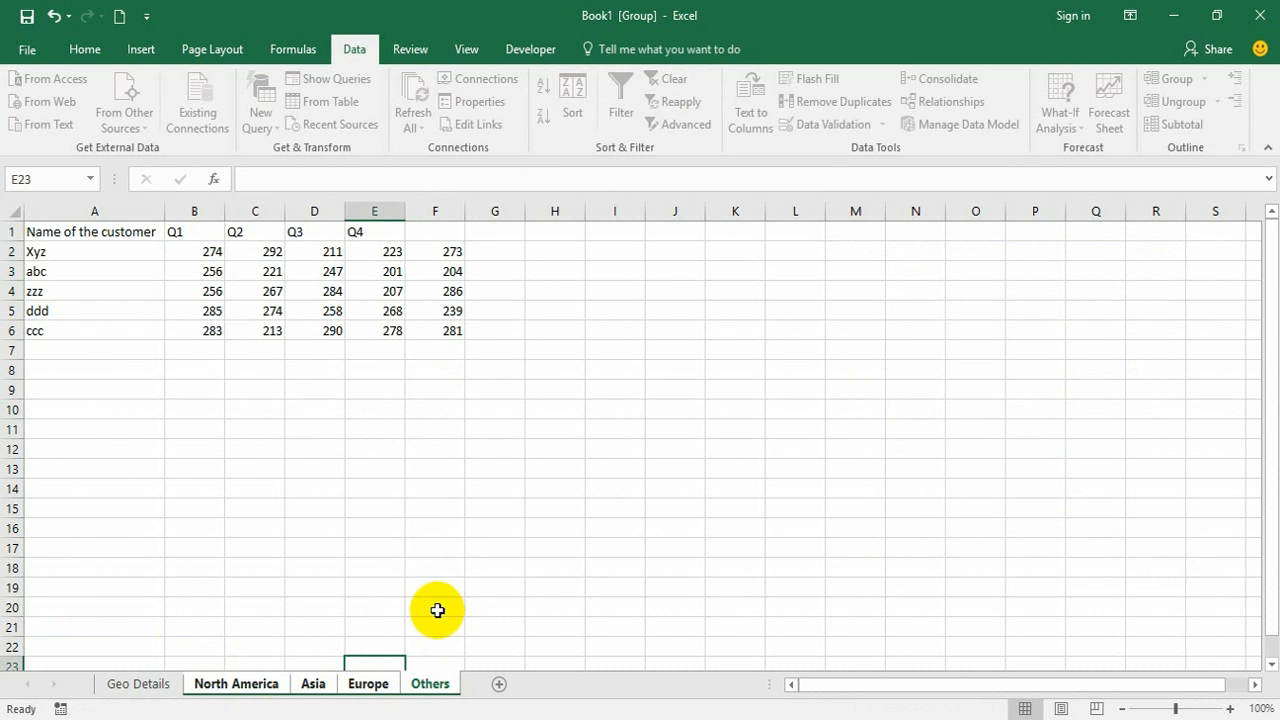
{"action": "left_click", "coordinate": [427, 342]}
{"action": "left_click", "coordinate": [388, 290]}
{"action": "left_click", "coordinate": [263, 270]}
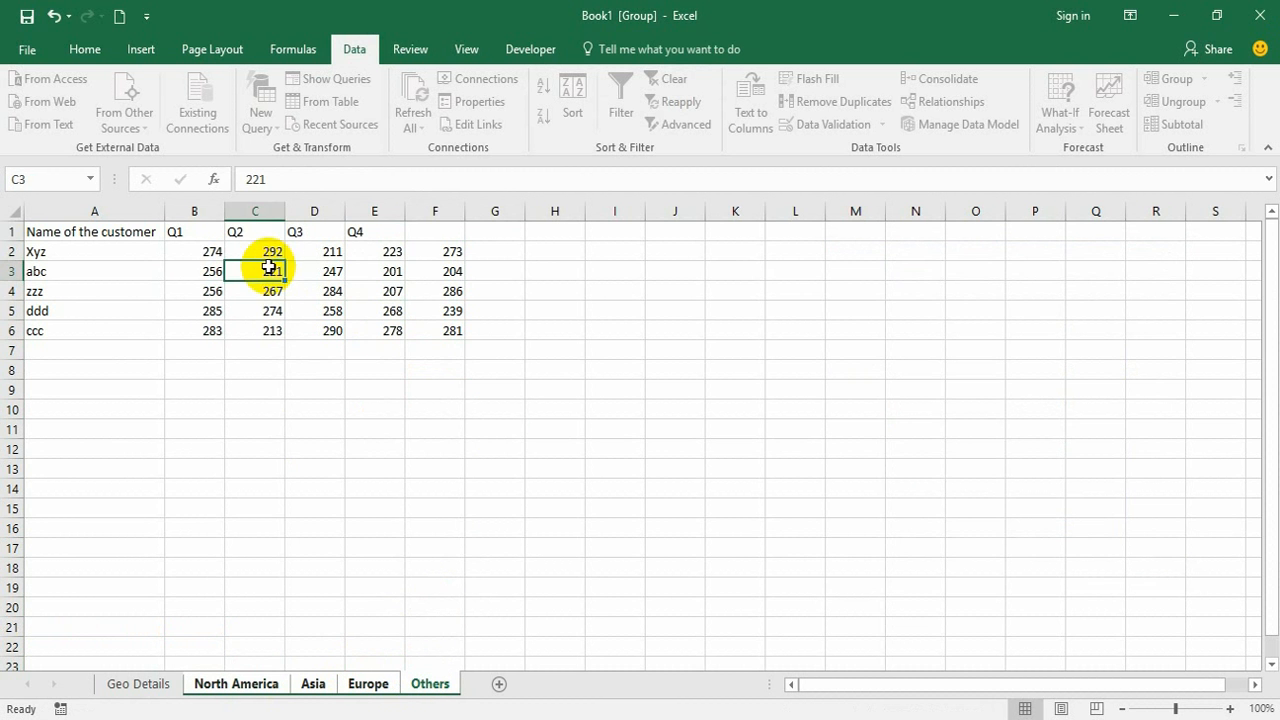
{"action": "left_click", "coordinate": [377, 268]}
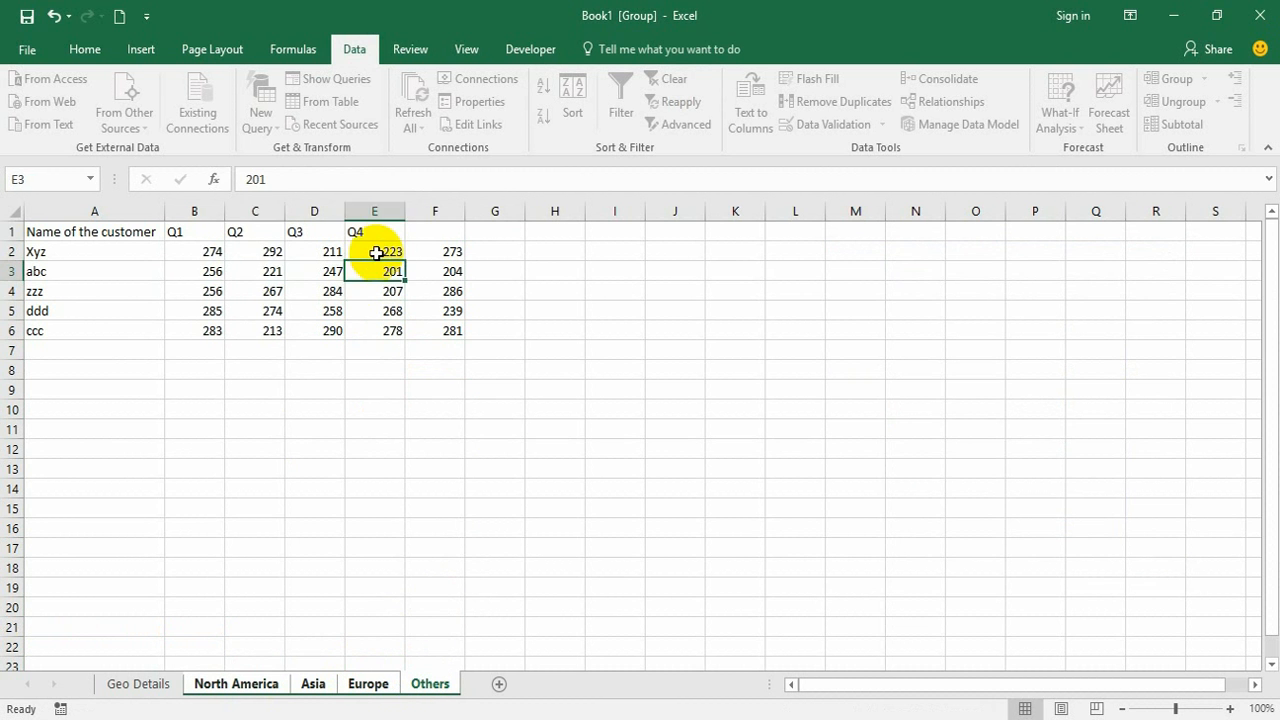
{"action": "left_click", "coordinate": [308, 684]}
{"action": "left_click", "coordinate": [250, 684]}
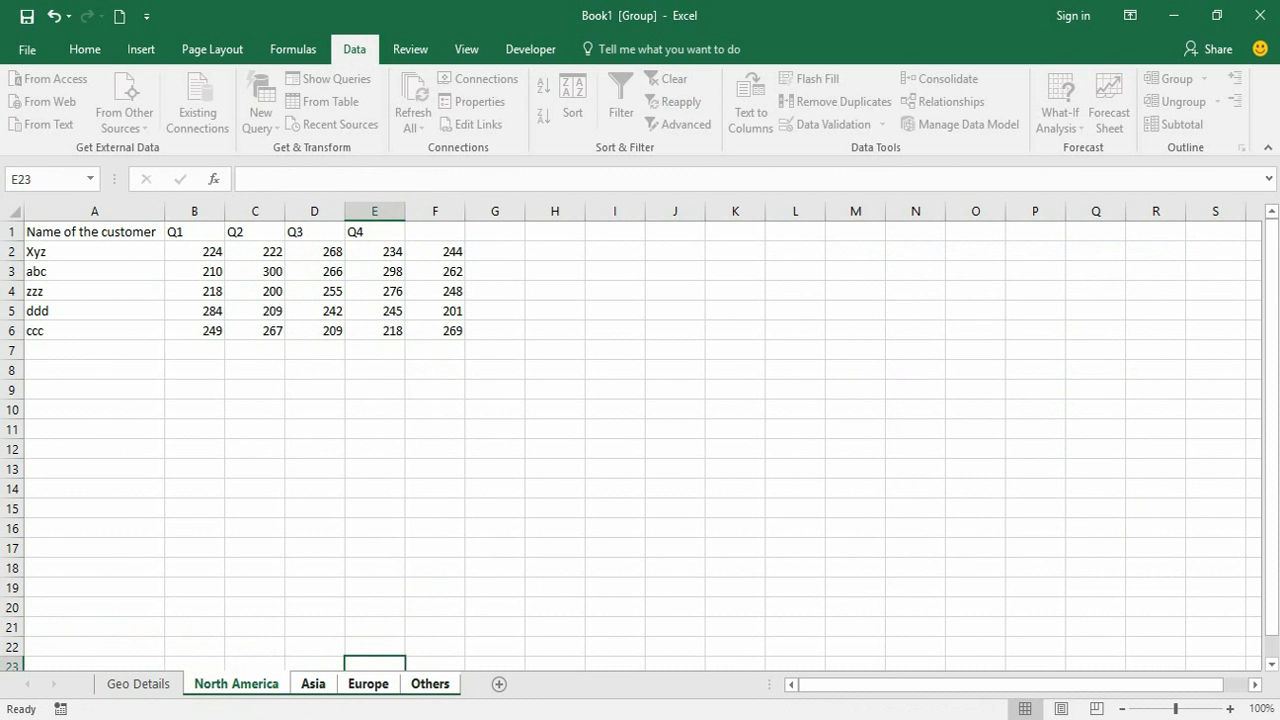
{"action": "left_click", "coordinate": [494, 409]}
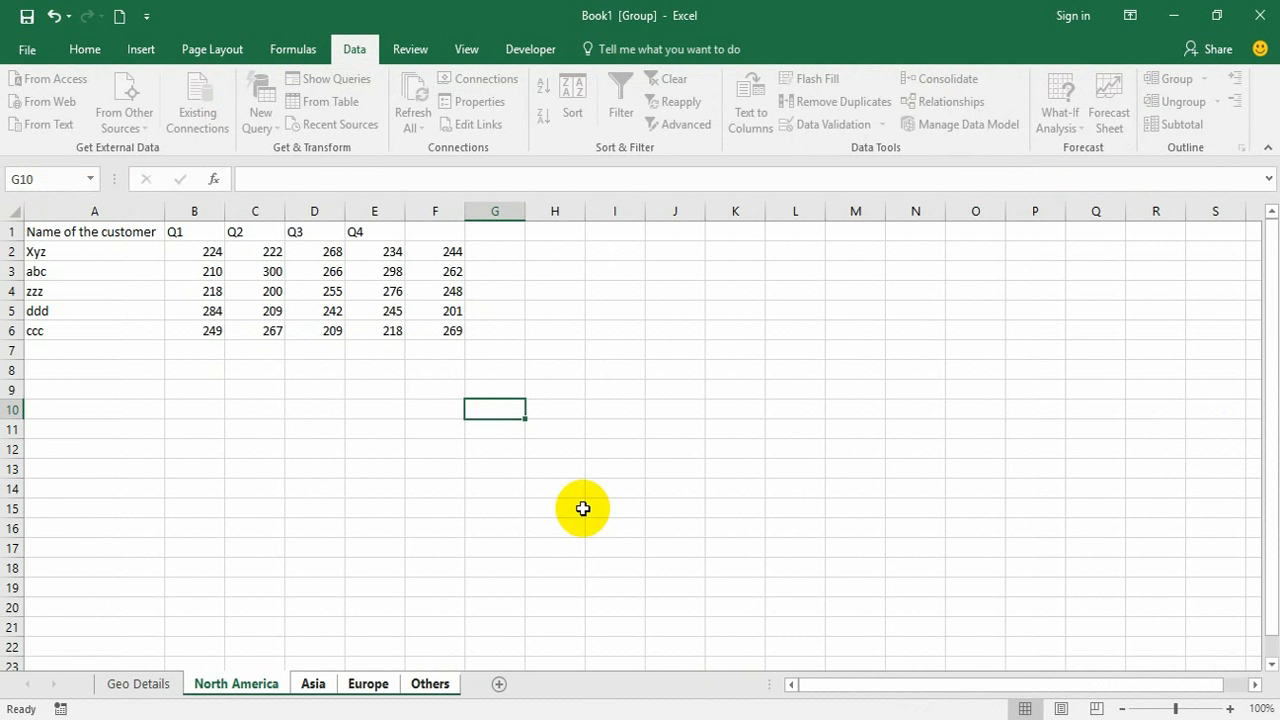
{"action": "left_click", "coordinate": [579, 507]}
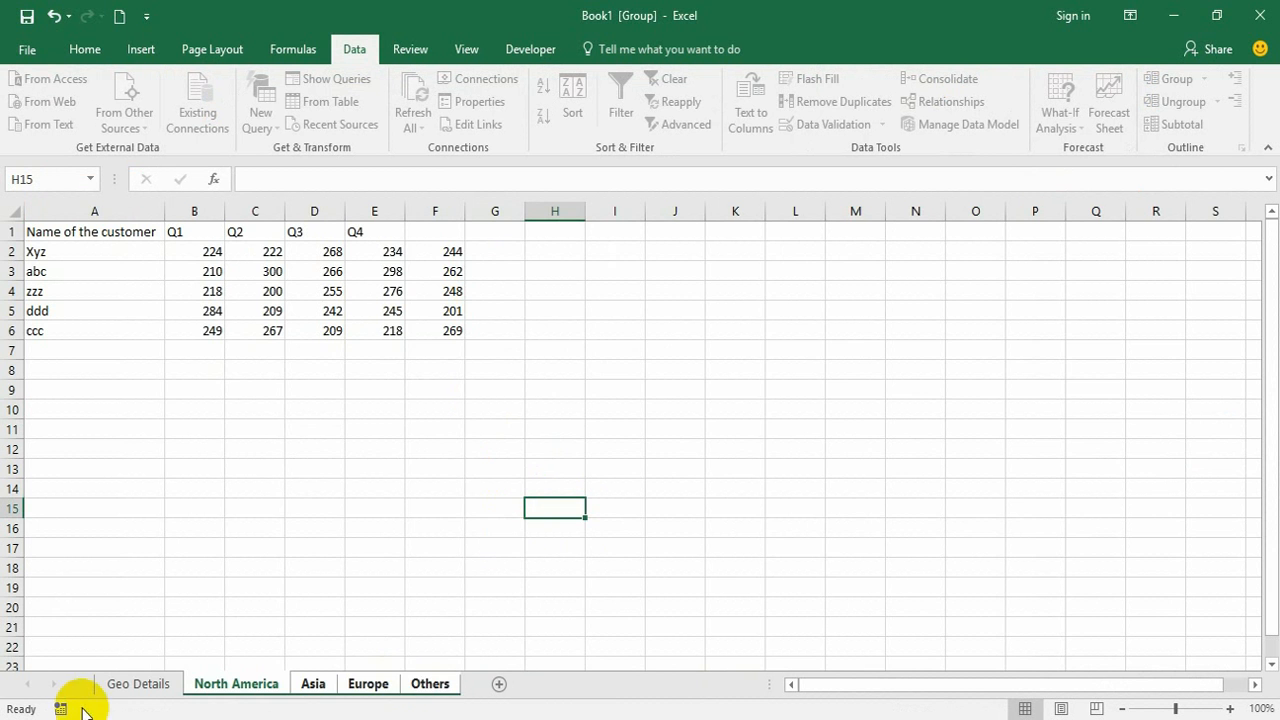
Regroup the sheets from North America through Others and clear the surplus figures in F2:F7.
{"action": "left_click", "coordinate": [141, 690]}
{"action": "left_click", "coordinate": [238, 686]}
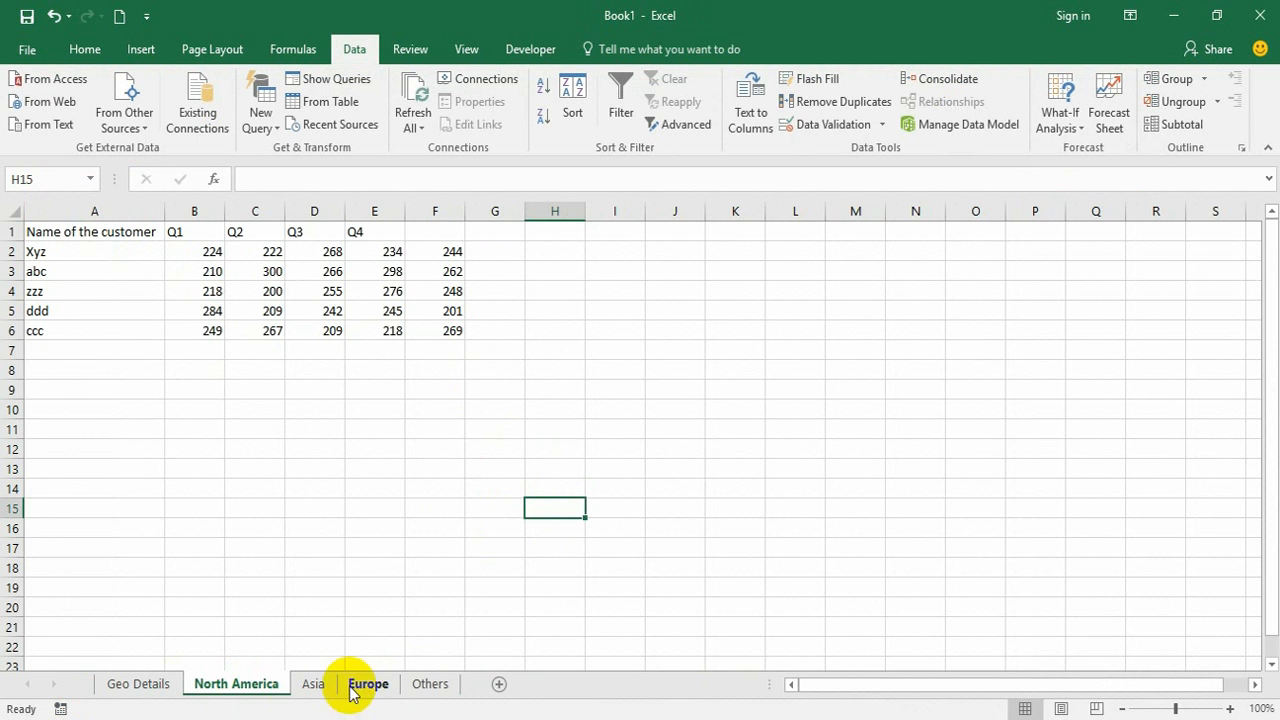
{"action": "left_click", "coordinate": [422, 688], "text": "shift"}
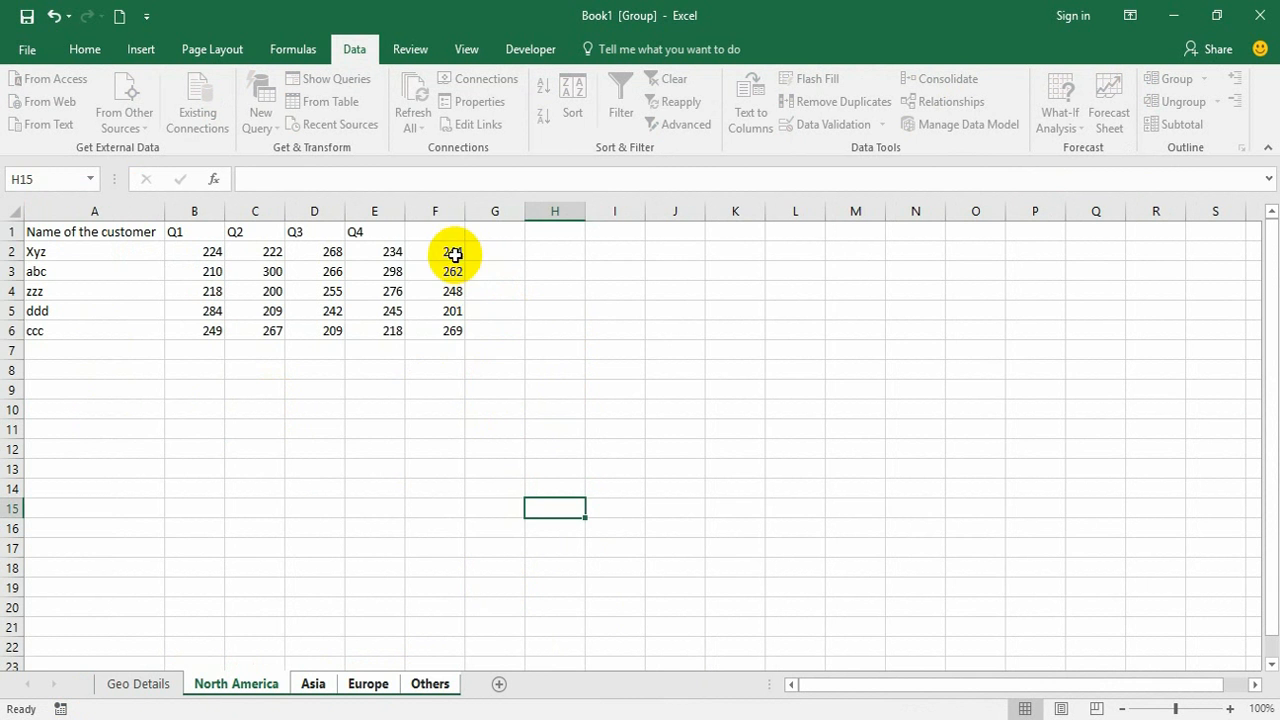
{"action": "left_click_drag", "start_coordinate": [451, 252], "coordinate": [448, 340]}
{"action": "key", "text": "Delete"}
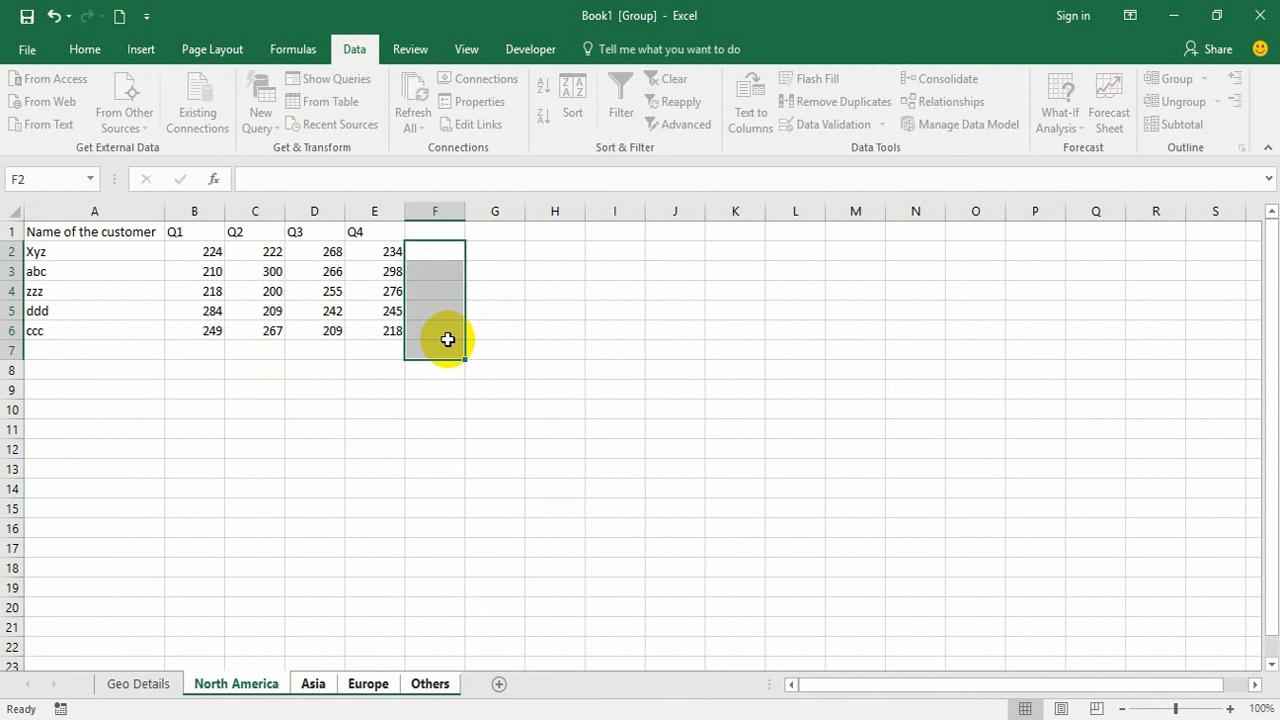
Add the label Total in A7 and an AutoSum of the Q1 figures in B7 on the grouped sheets.
{"action": "left_click", "coordinate": [147, 354]}
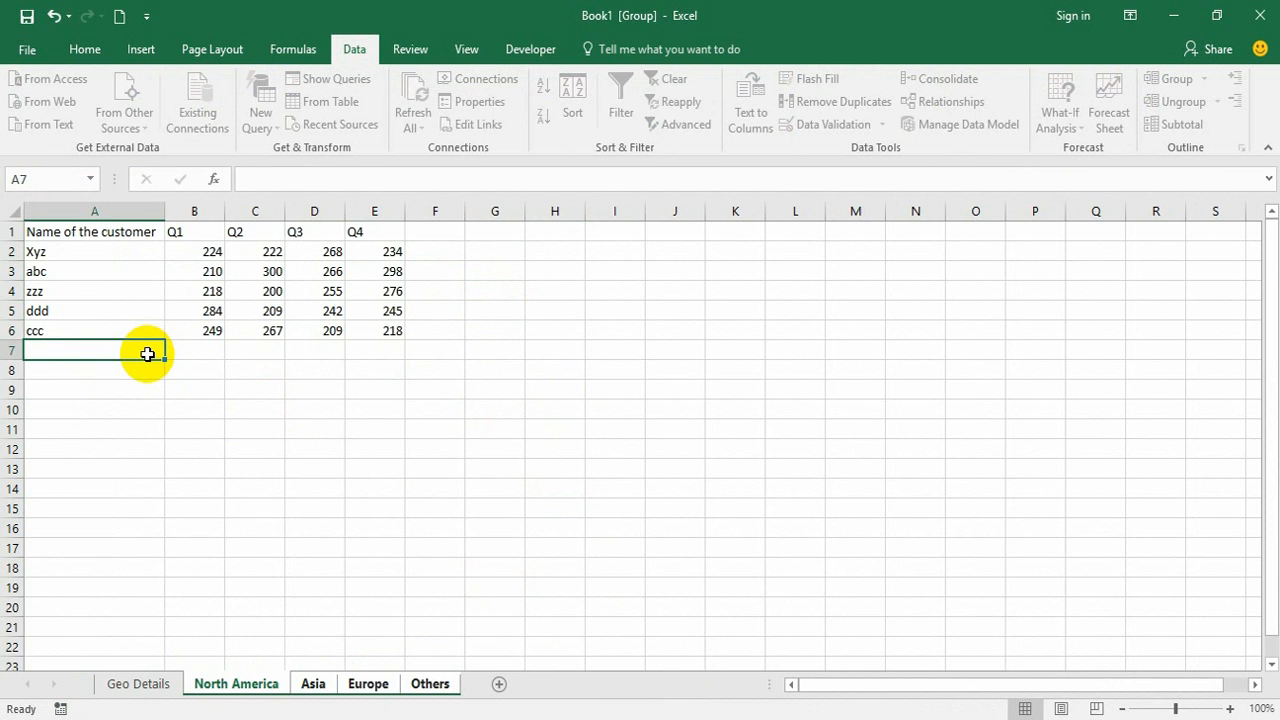
{"action": "type", "text": "Total"}
{"action": "key", "text": "Return"}
{"action": "key", "text": "Up"}
{"action": "key", "text": "Right"}
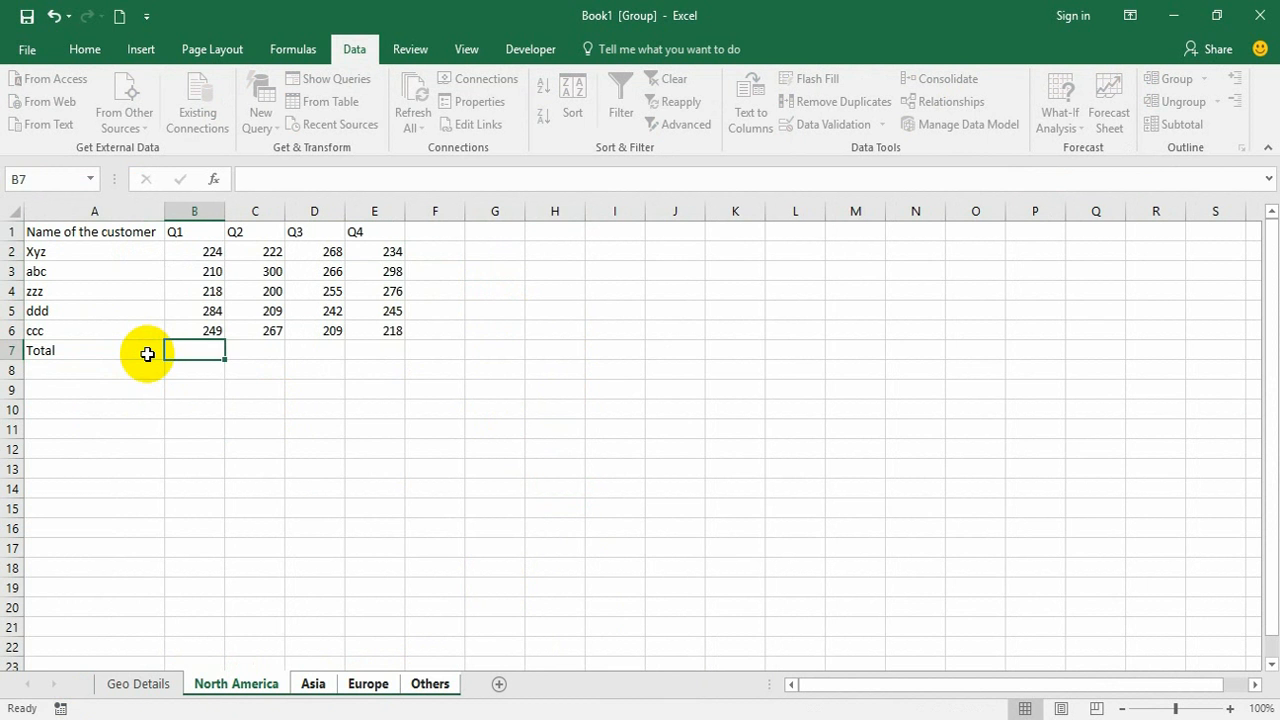
{"action": "key", "text": "alt+equal"}
{"action": "key", "text": "Return"}
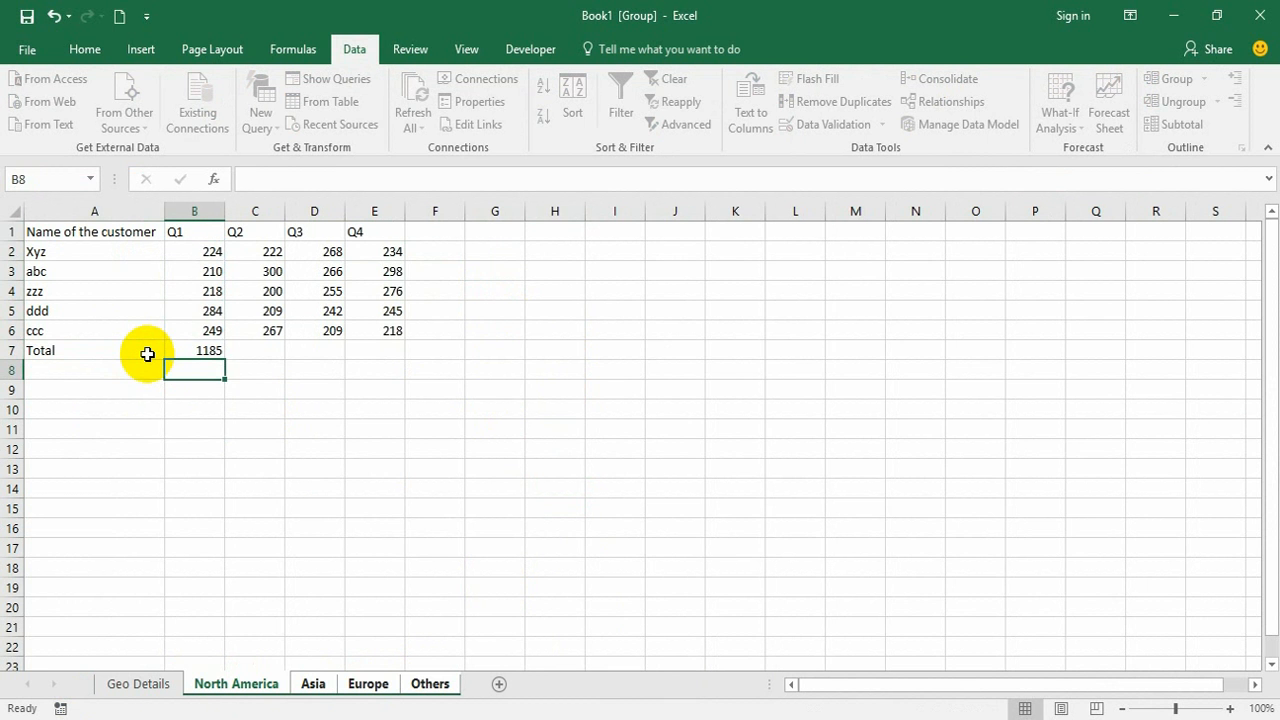
Copy the Q1 total formula from B7 into C7:E7 on the grouped sheets.
{"action": "key", "text": "Up"}
{"action": "key", "text": "ctrl+c"}
{"action": "key", "text": "Right"}
{"action": "key", "text": "shift+Right"}
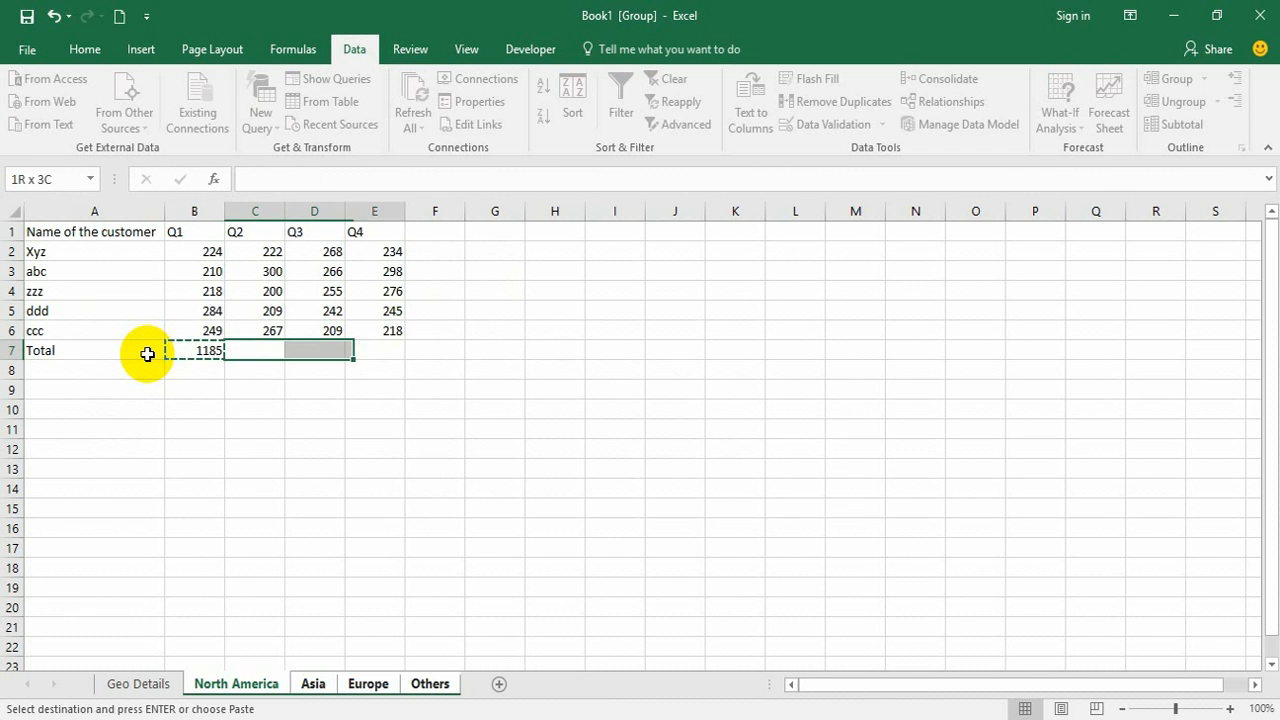
{"action": "key", "text": "shift+Right"}
{"action": "key", "text": "Return"}
Format the Total row A7:E7 with yellow fill and bold text on the grouped sheets.
{"action": "left_click_drag", "start_coordinate": [114, 348], "coordinate": [389, 350]}
{"action": "left_click", "coordinate": [89, 55]}
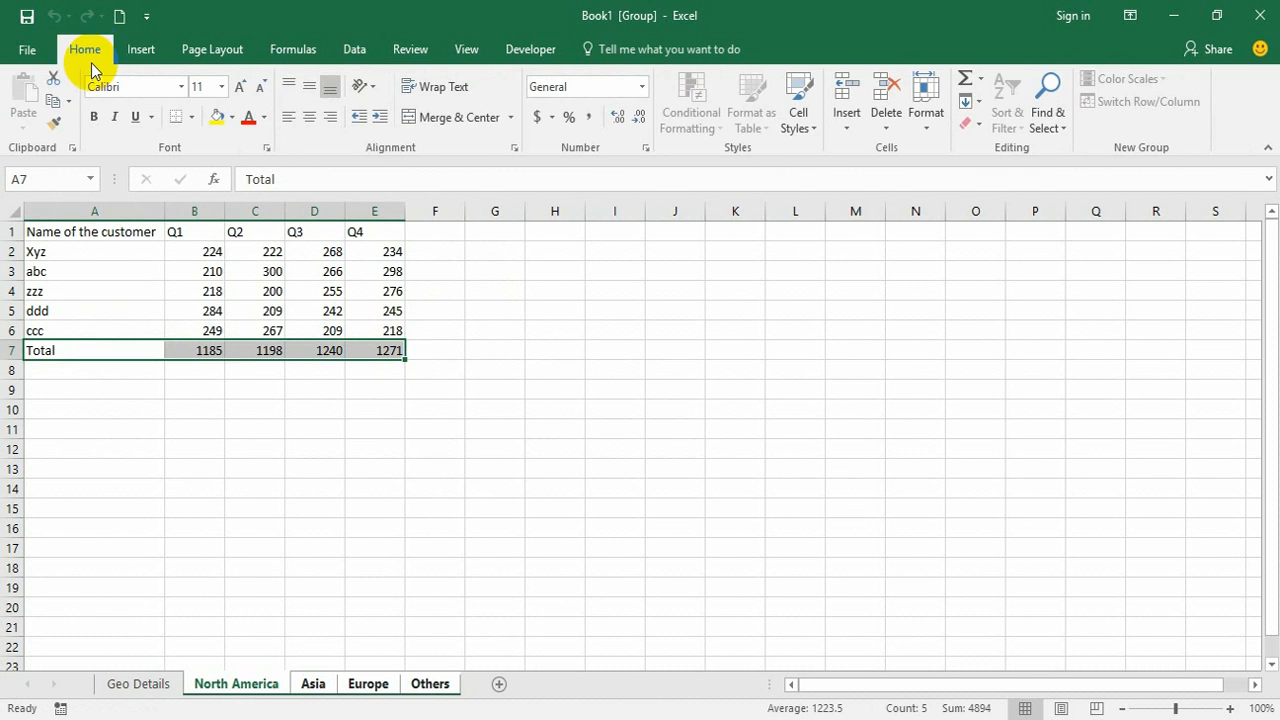
{"action": "left_click", "coordinate": [214, 118]}
{"action": "key", "text": "ctrl+b"}
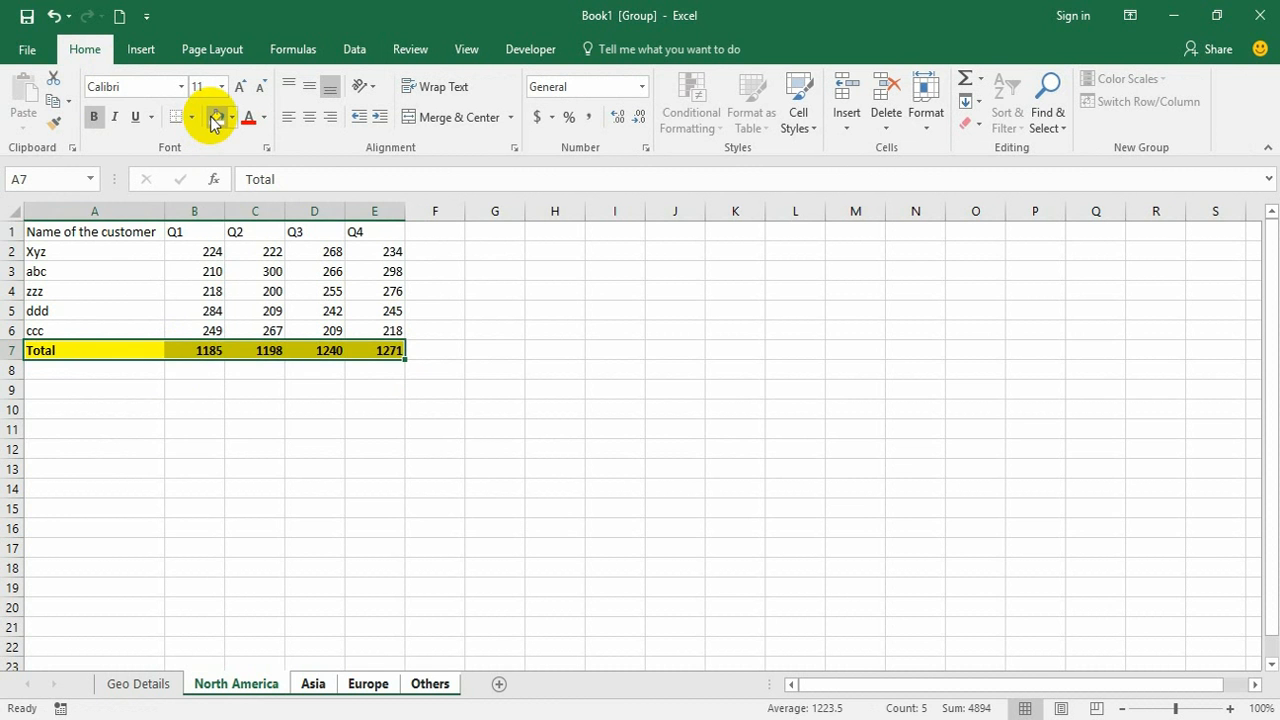
{"action": "left_click", "coordinate": [505, 391]}
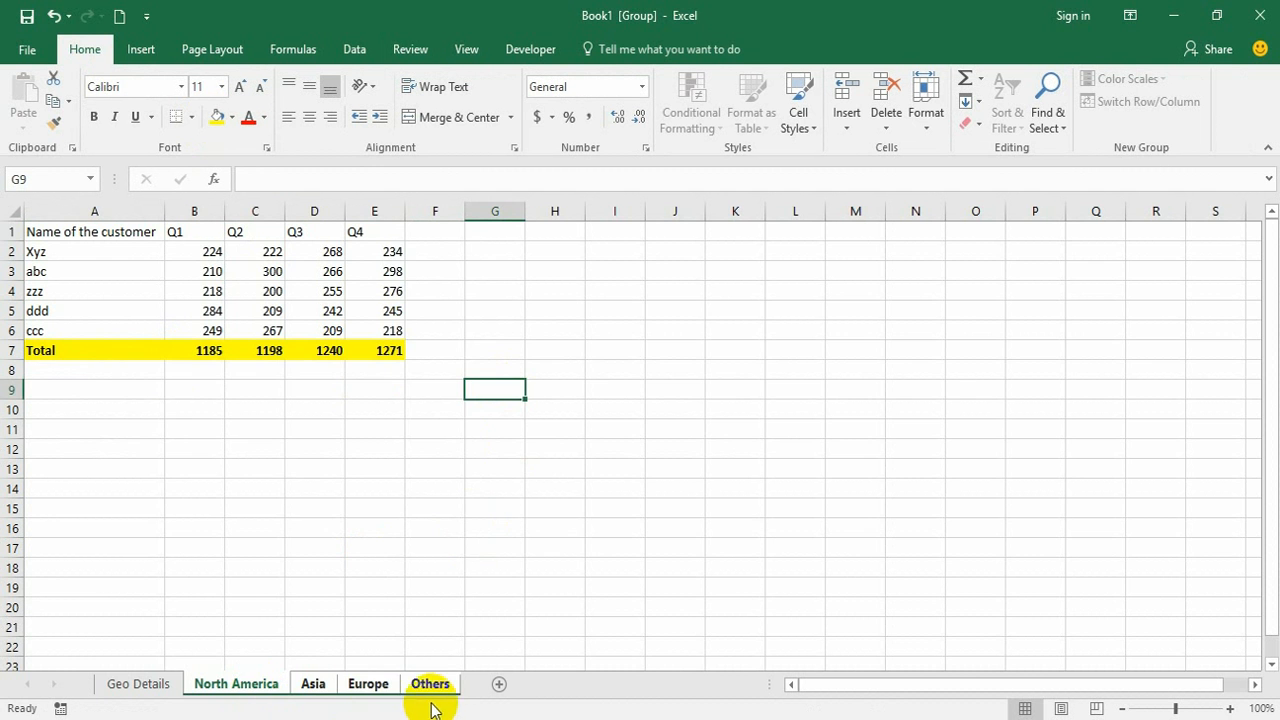
Ungroup the sheets and compare the Total row across North America, Asia, Europe and Others.
{"action": "left_click", "coordinate": [157, 690]}
{"action": "left_click", "coordinate": [237, 688]}
{"action": "left_click", "coordinate": [314, 688]}
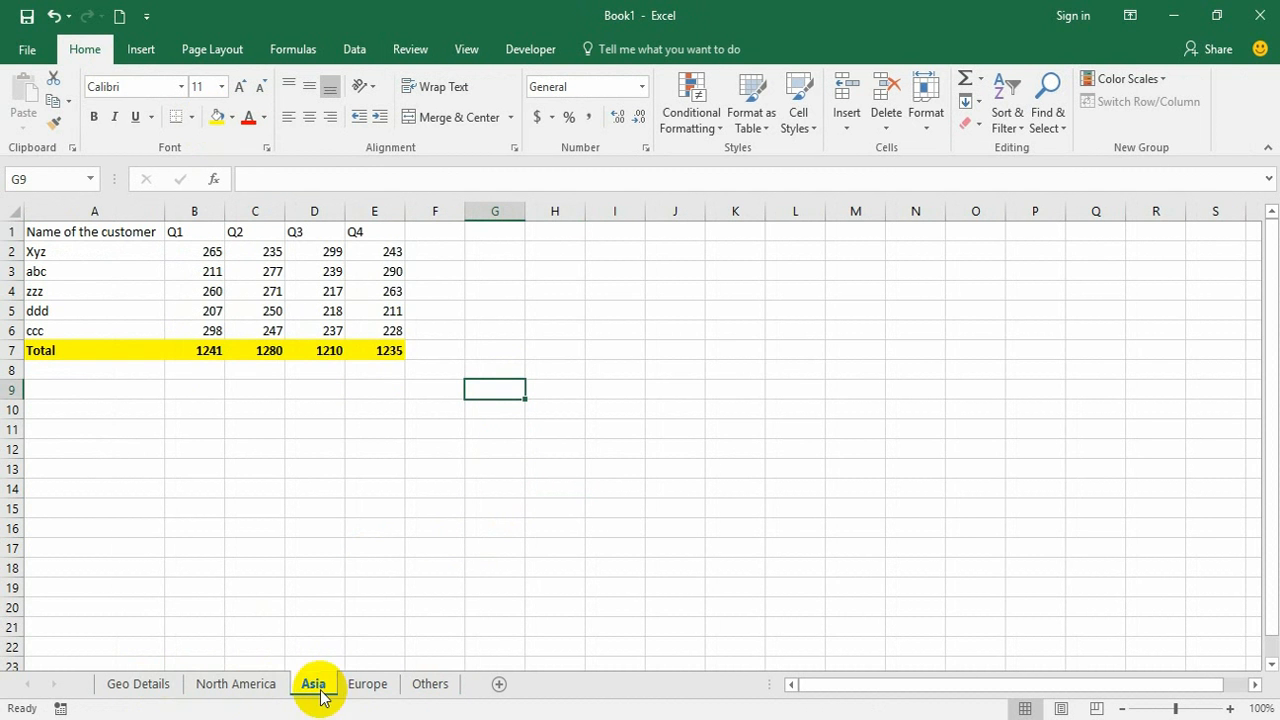
{"action": "left_click", "coordinate": [366, 690]}
{"action": "left_click", "coordinate": [418, 690]}
{"action": "left_click", "coordinate": [368, 690]}
{"action": "left_click", "coordinate": [305, 690]}
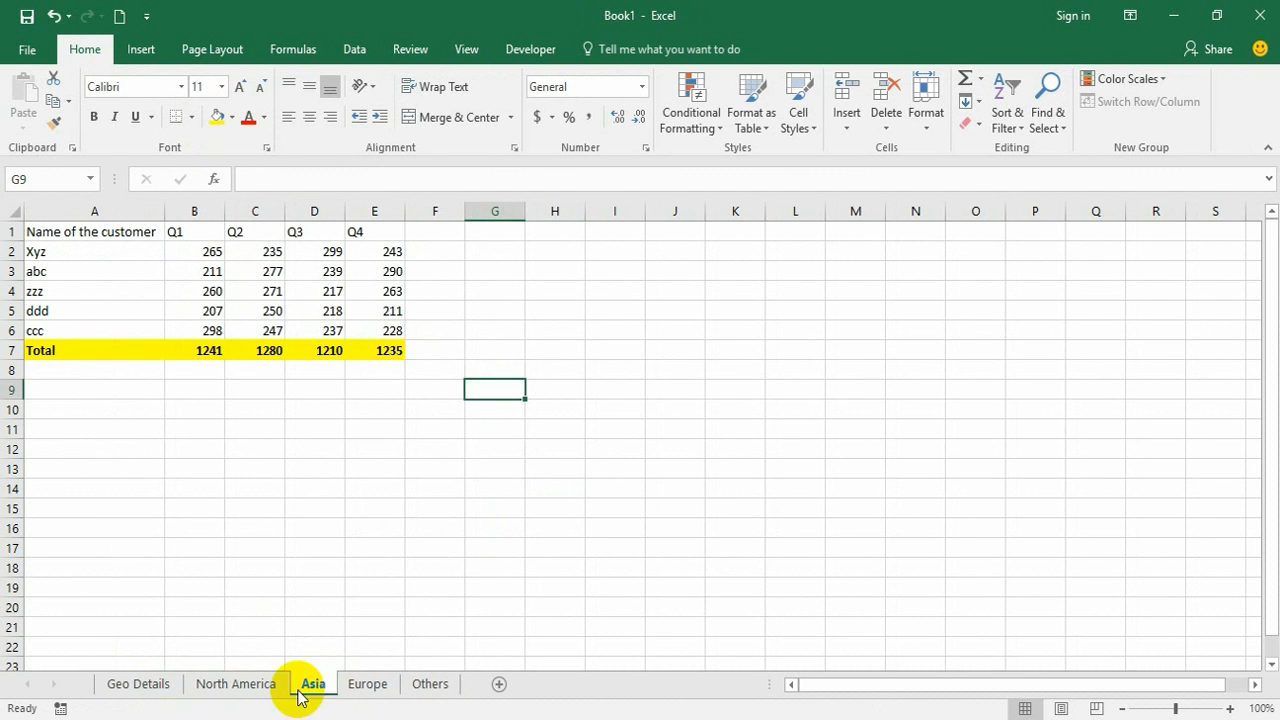
{"action": "left_click", "coordinate": [248, 689]}
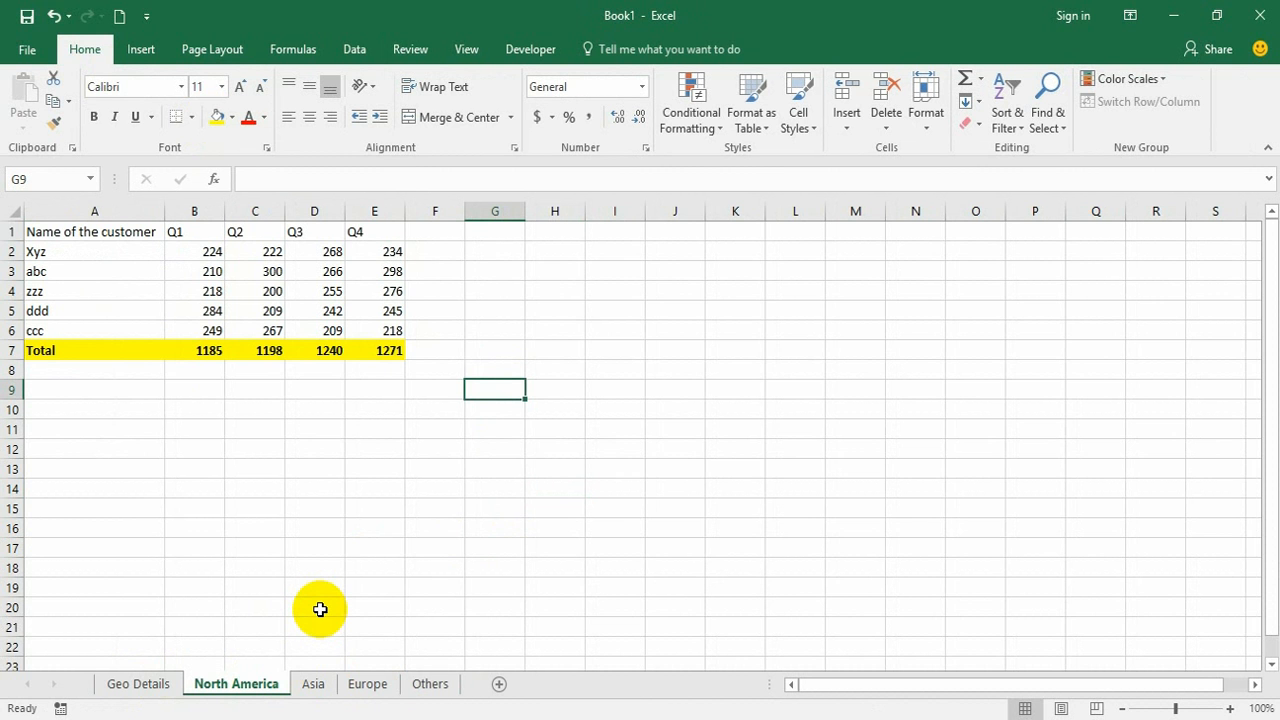
Switch to PowerPoint to read the topic list on the INDIRECT slide, and return to the North America sheet in Excel.
{"action": "key", "text": "Left"}
{"action": "key", "text": "Left"}
{"action": "key", "text": "Left"}
{"action": "key", "text": "Left"}
{"action": "key", "text": "Left"}
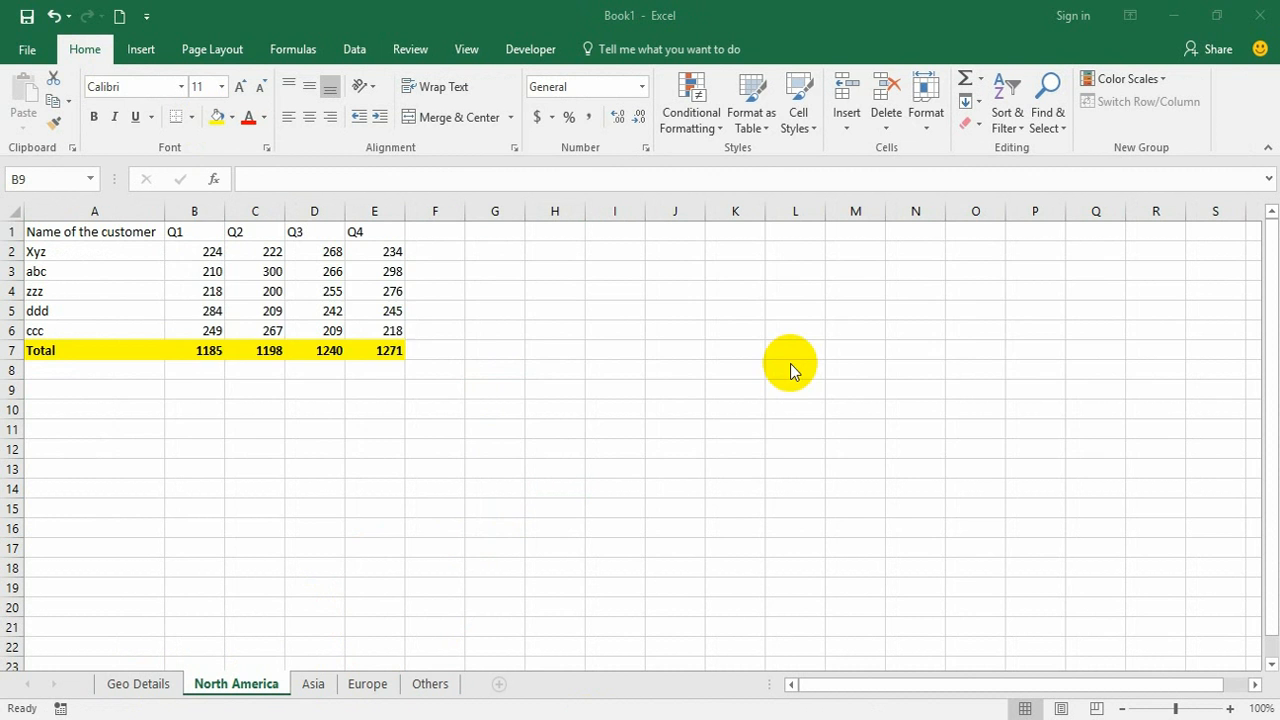
{"action": "key", "text": "alt+Tab"}
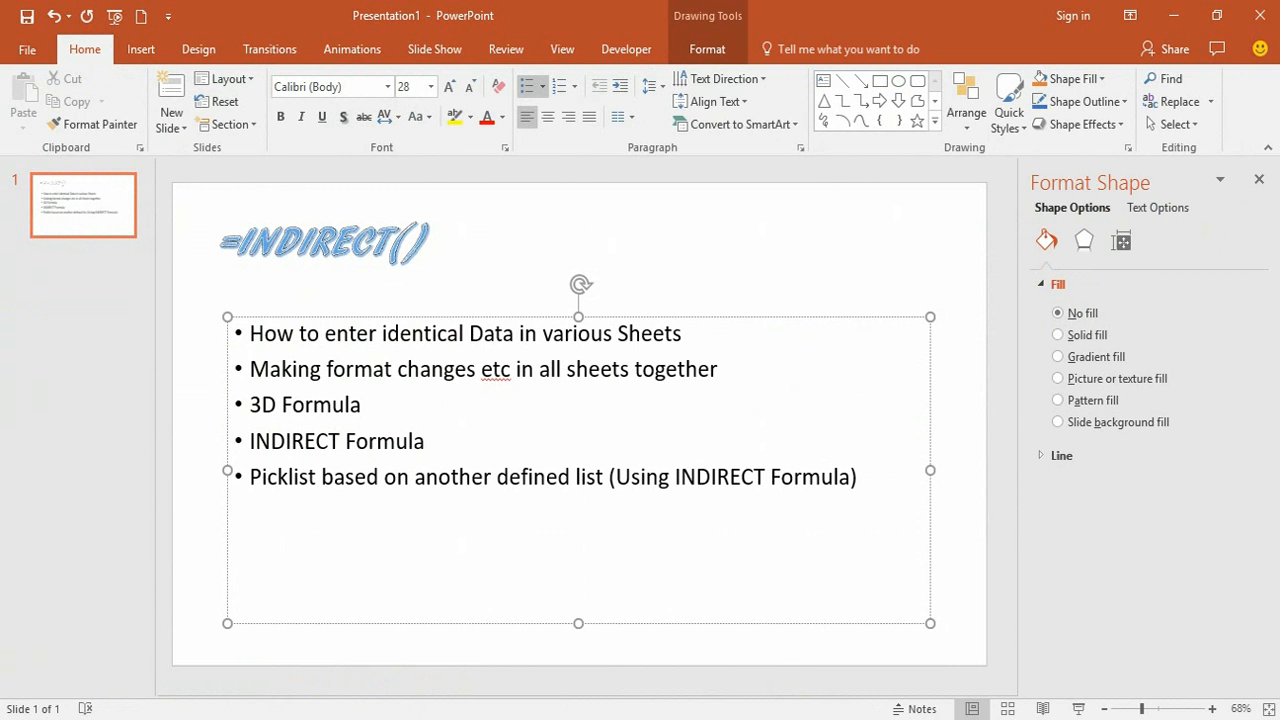
{"action": "key", "text": "alt+Tab"}
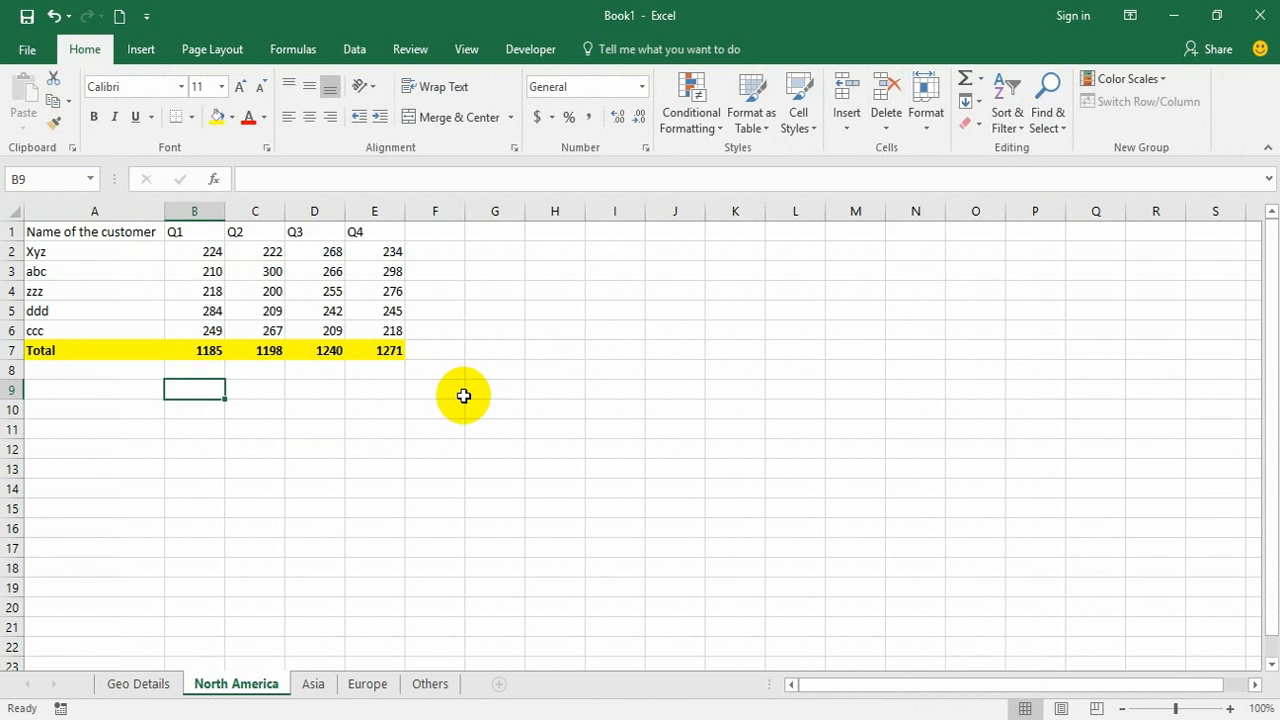
Inspect the formula behind the Q1 total in B7 of the North America sheet.
{"action": "key", "text": "Up"}
{"action": "key", "text": "Up"}
{"action": "key", "text": "F2"}
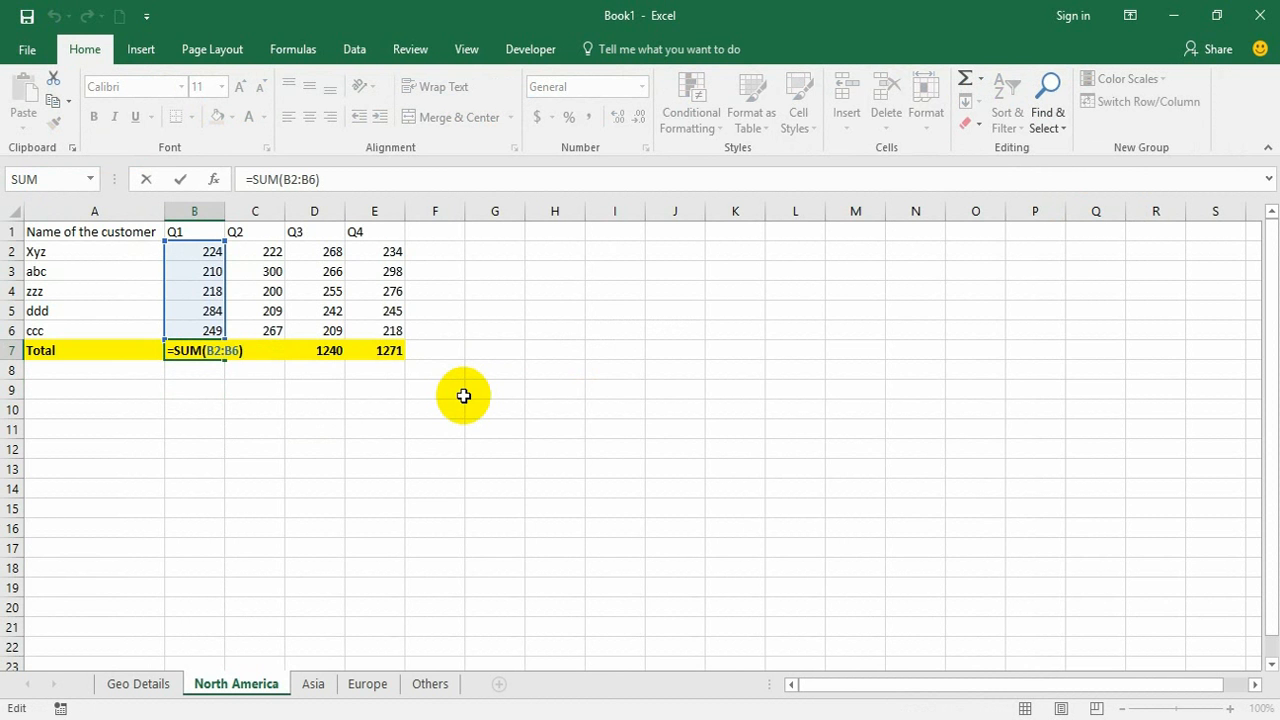
{"action": "key", "text": "ctrl+Return"}
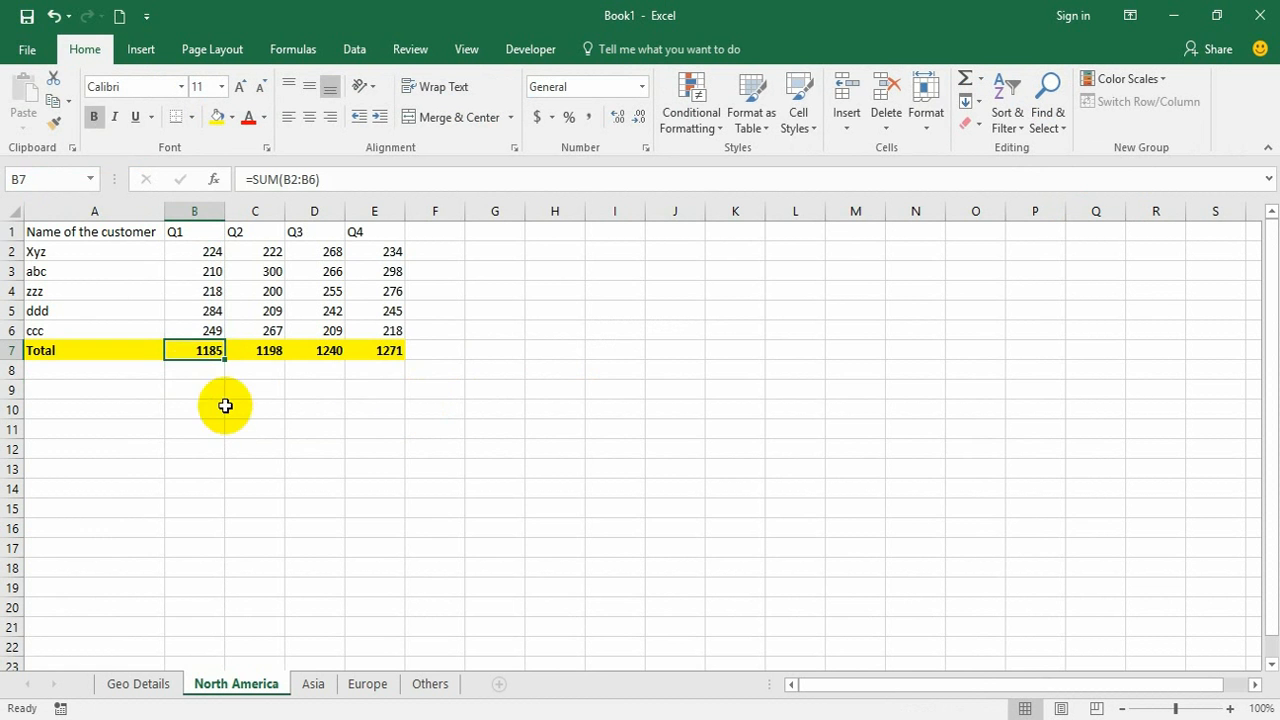
{"action": "left_click", "coordinate": [194, 388]}
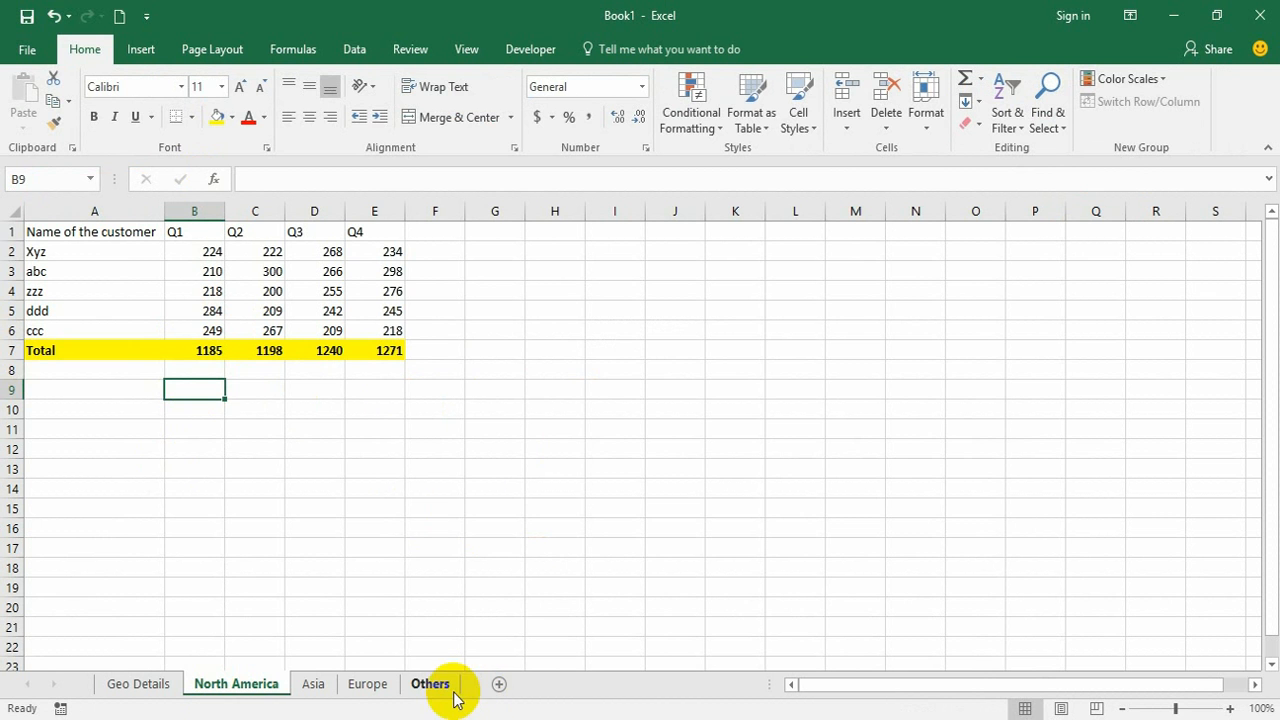
{"action": "type", "text": "="}
{"action": "left_click", "coordinate": [193, 352]}
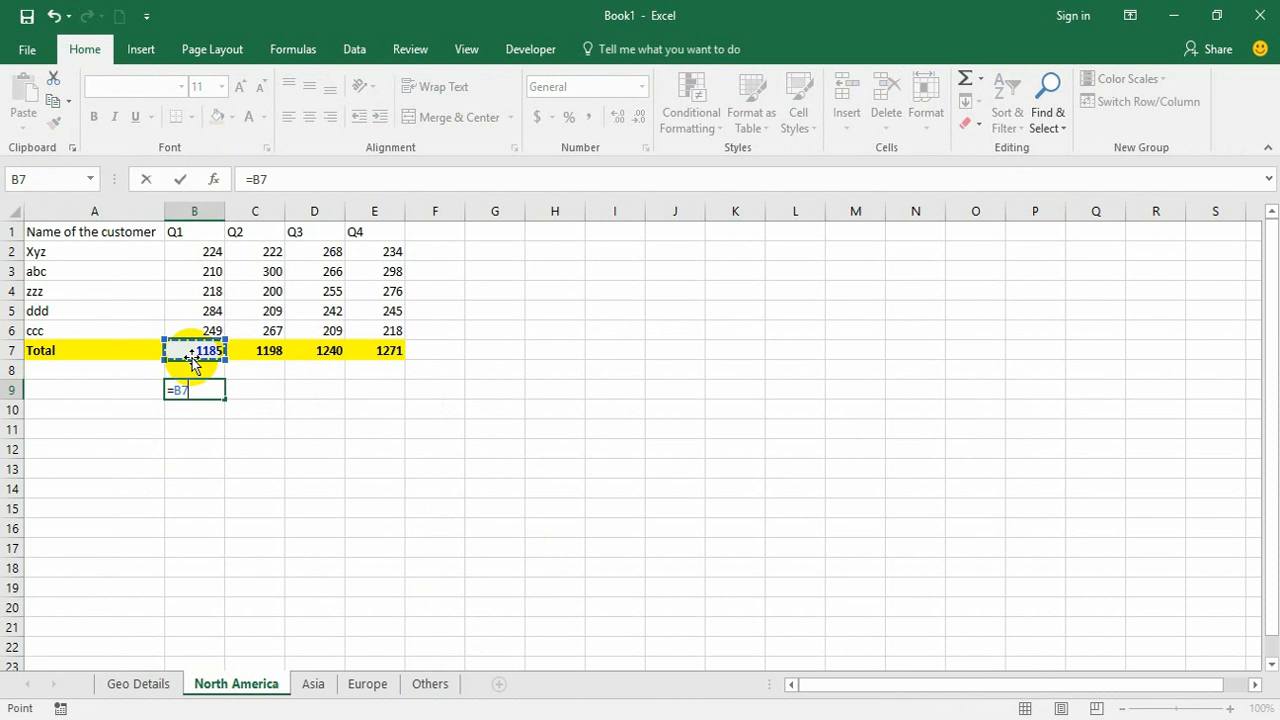
{"action": "type", "text": "+"}
{"action": "key", "text": "Escape"}
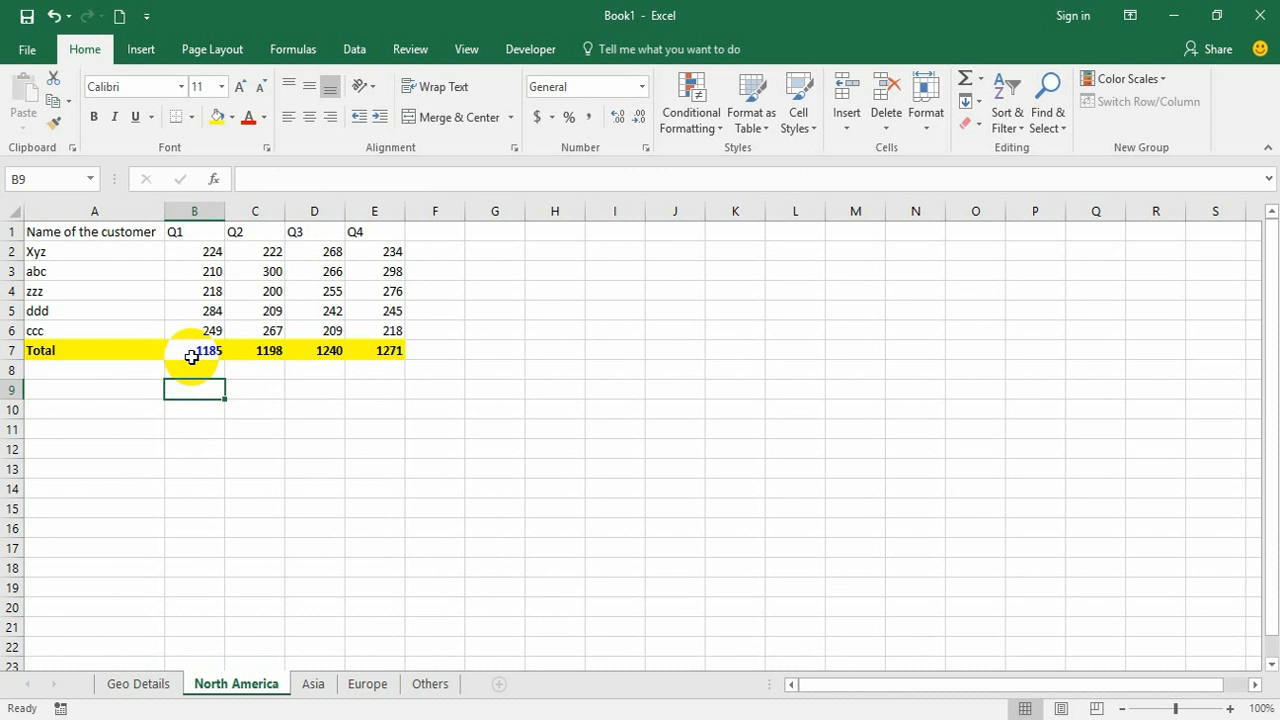
Enter the 3D formula =SUM('North America:Others'!B7) in B9 of the North America sheet.
{"action": "type", "text": "="}
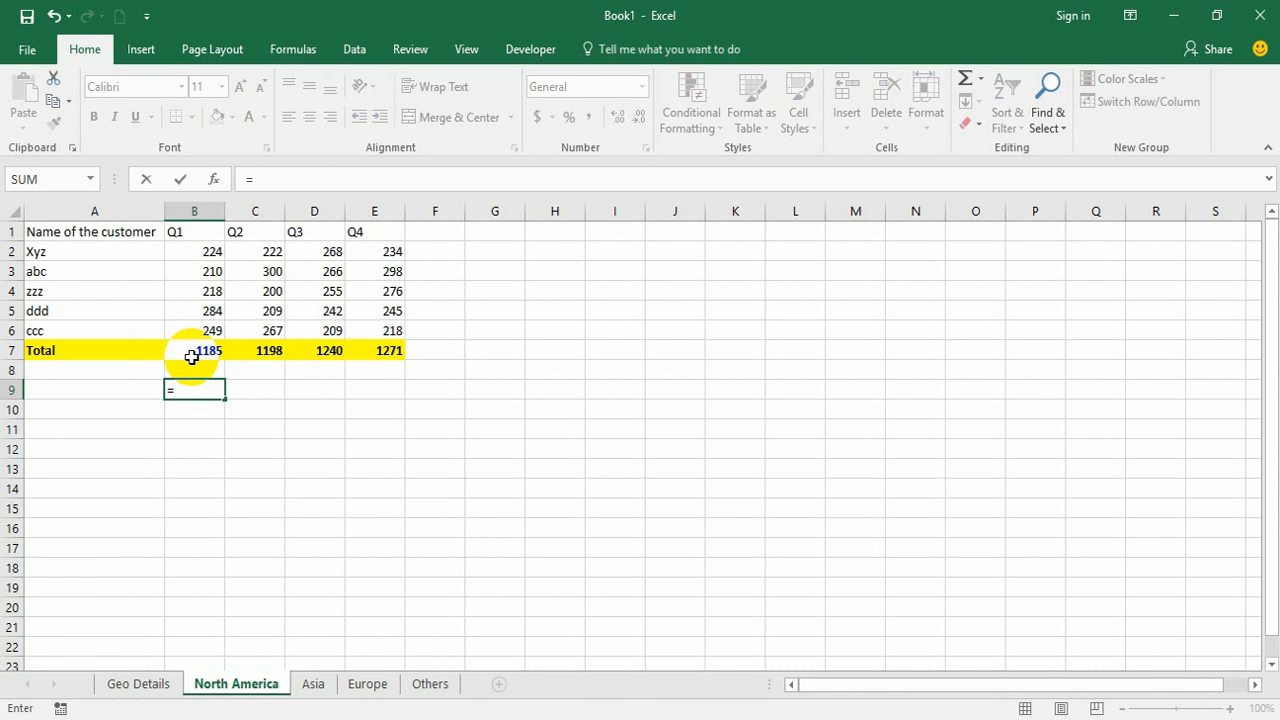
{"action": "type", "text": "sm"}
{"action": "key", "text": "BackSpace"}
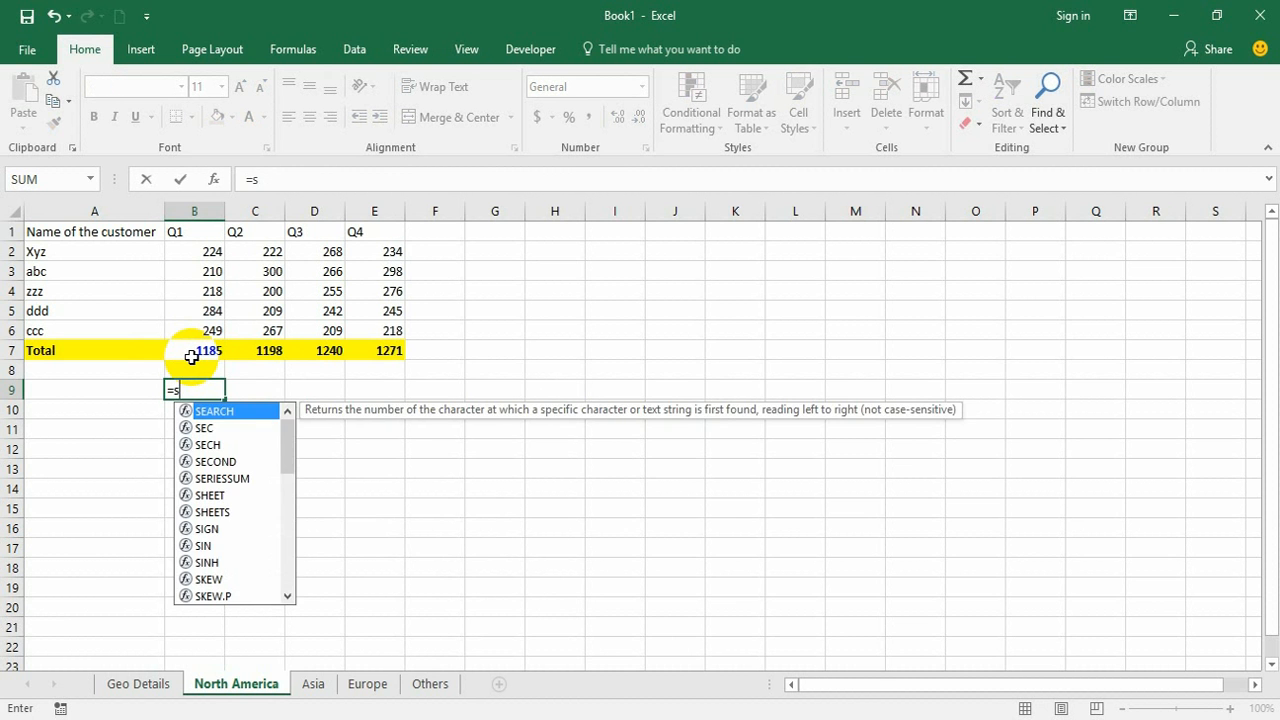
{"action": "type", "text": "um("}
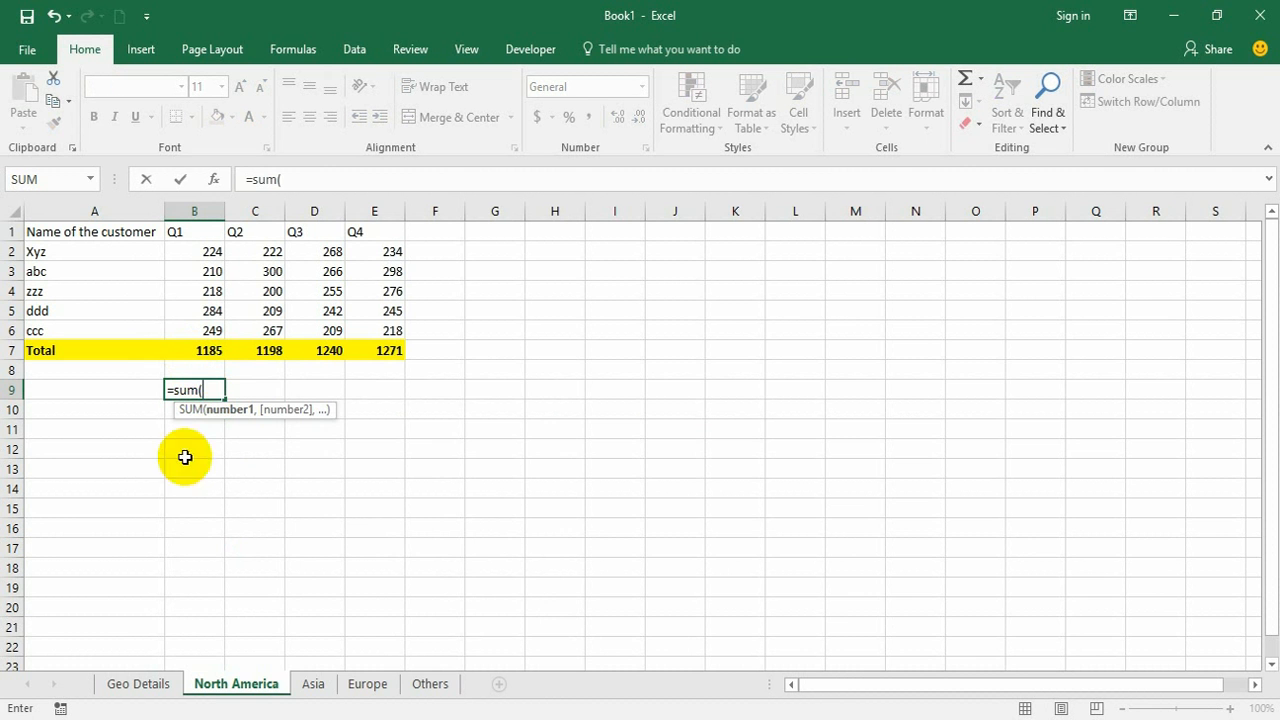
{"action": "left_click", "coordinate": [441, 687], "text": "shift"}
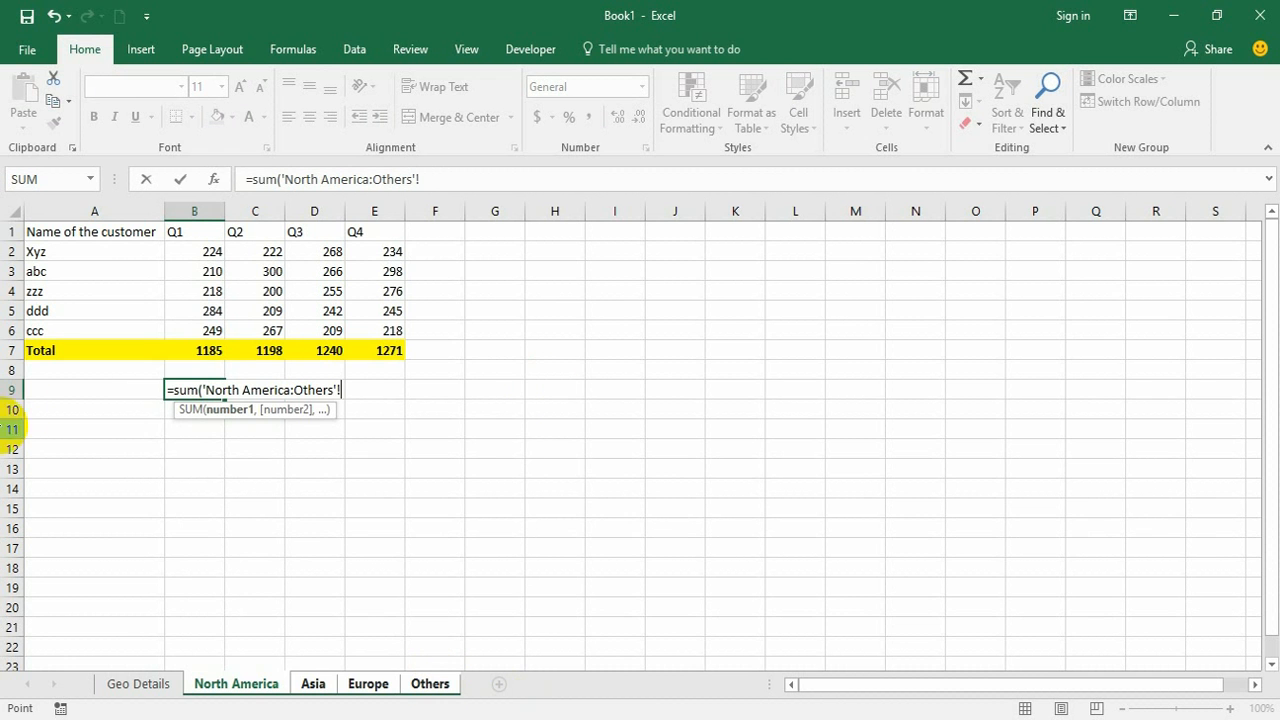
{"action": "left_click", "coordinate": [192, 352]}
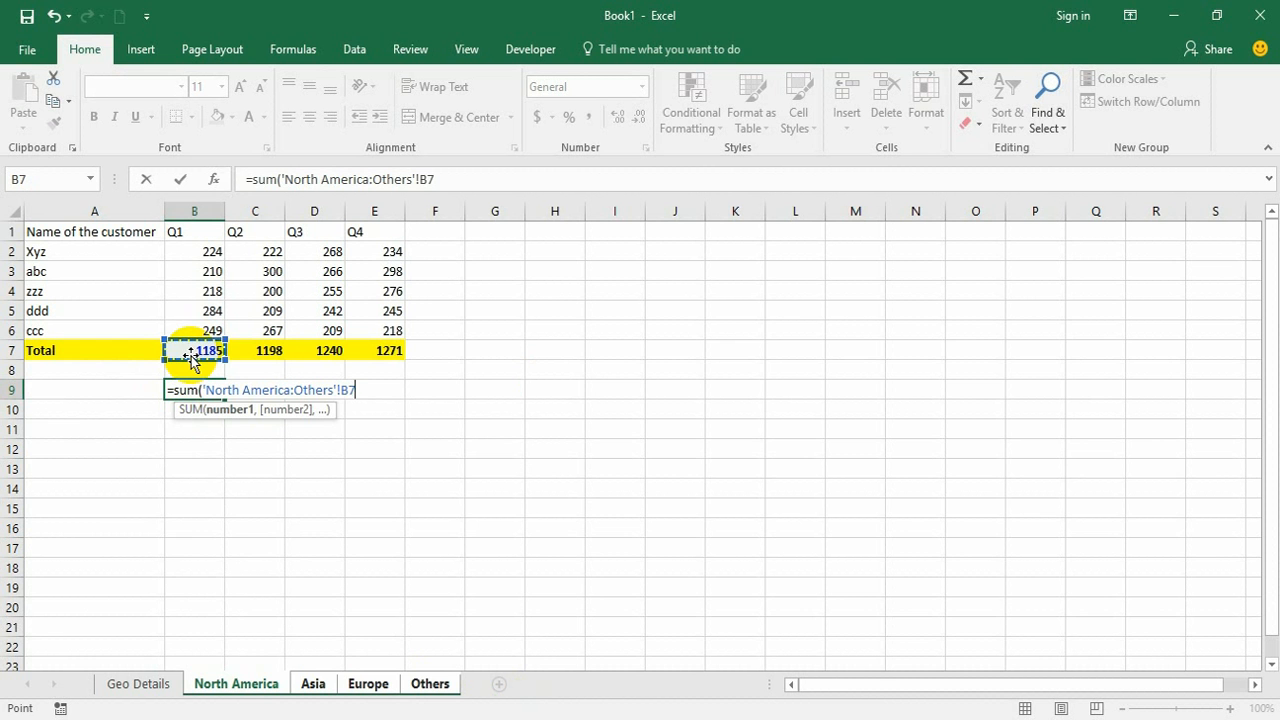
{"action": "key", "text": "Return"}
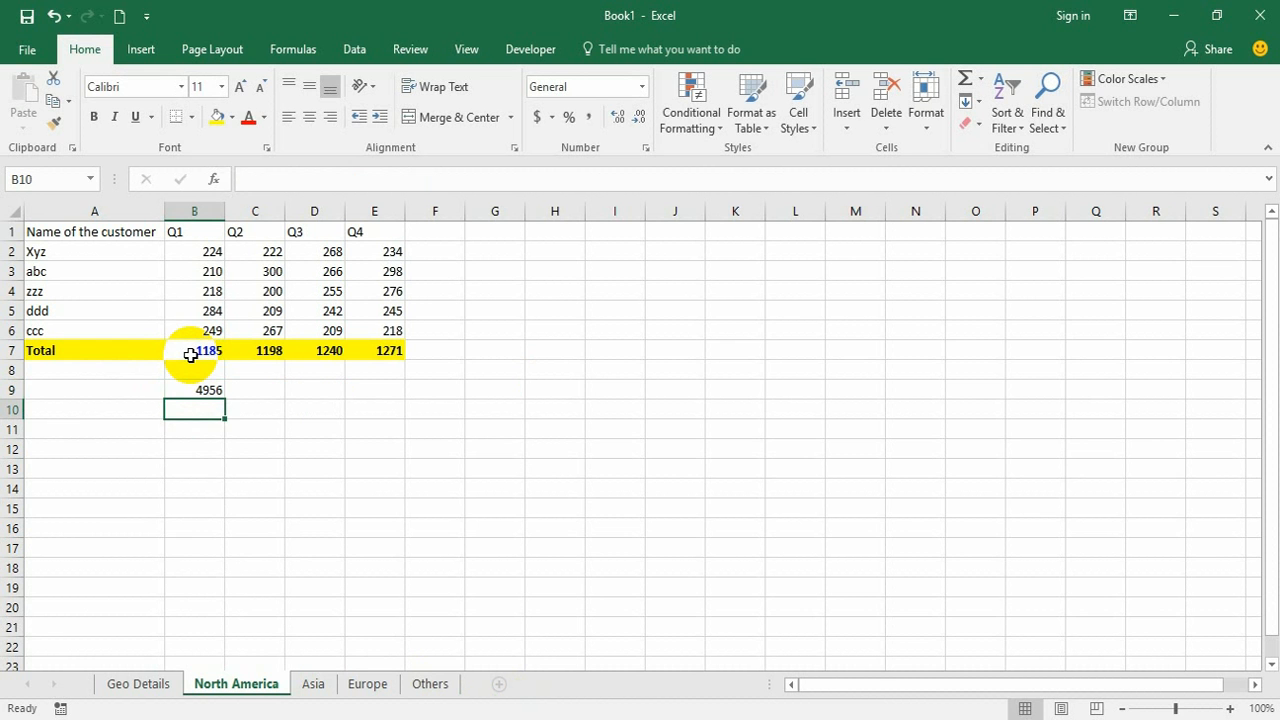
Review the 3D formula in B9 without changing it.
{"action": "key", "text": "Up"}
{"action": "key", "text": "F2"}
{"action": "key", "text": "Escape"}
Enter =B7+Asia!B7+Europe!B7+Others!B7 in B8 to add the Q1 totals sheet by sheet.
{"action": "key", "text": "Up"}
{"action": "type", "text": "="}
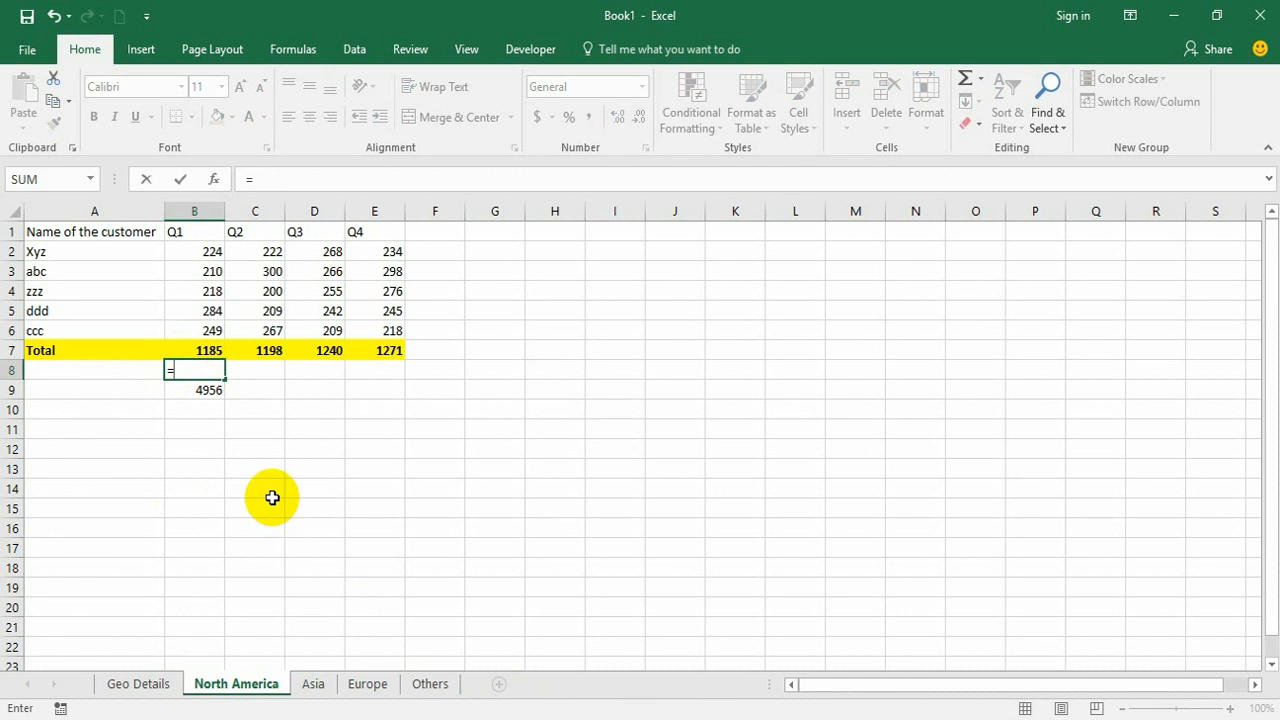
{"action": "key", "text": "Up"}
{"action": "type", "text": "+"}
{"action": "left_click", "coordinate": [313, 683]}
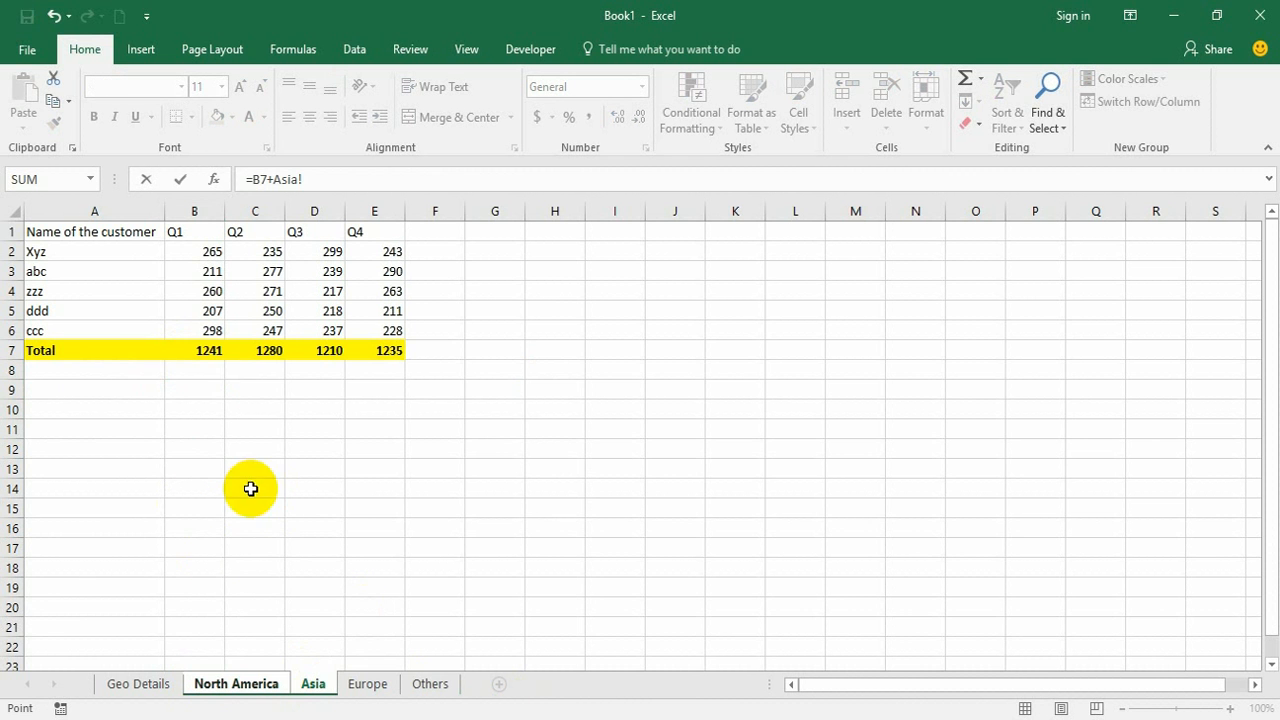
{"action": "left_click", "coordinate": [212, 350]}
{"action": "type", "text": "+"}
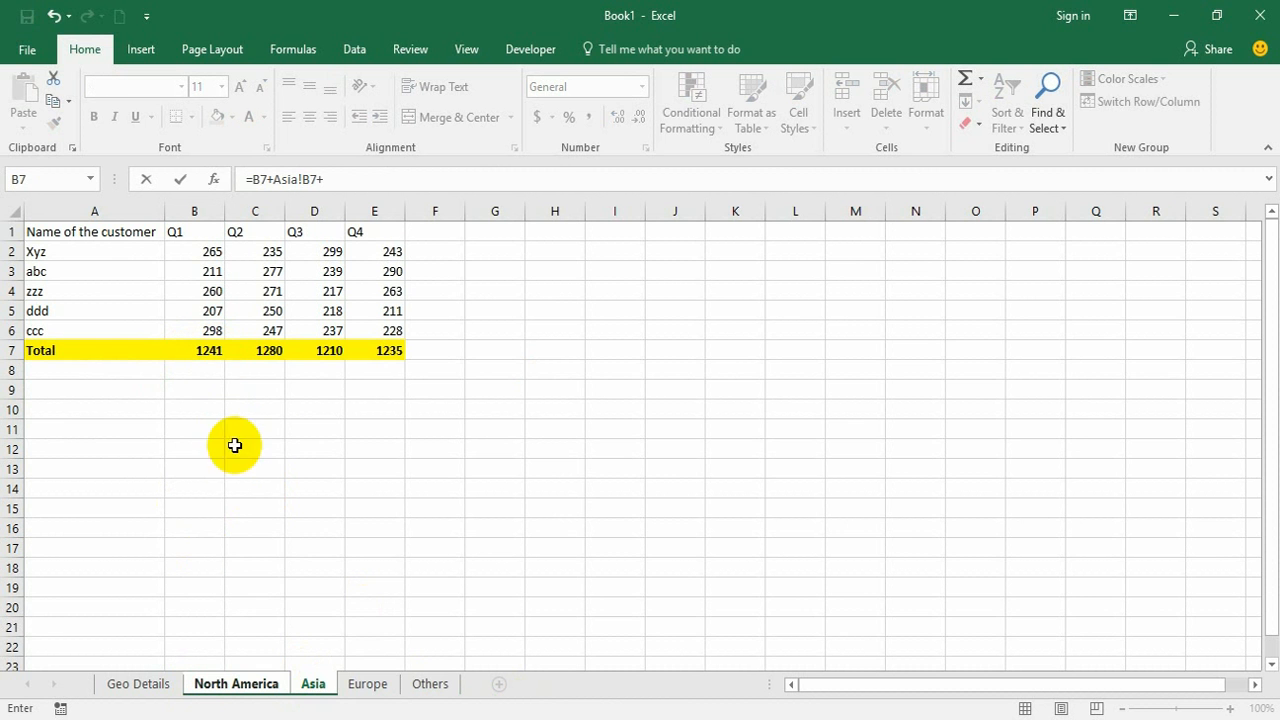
{"action": "left_click", "coordinate": [364, 683]}
{"action": "left_click", "coordinate": [229, 352]}
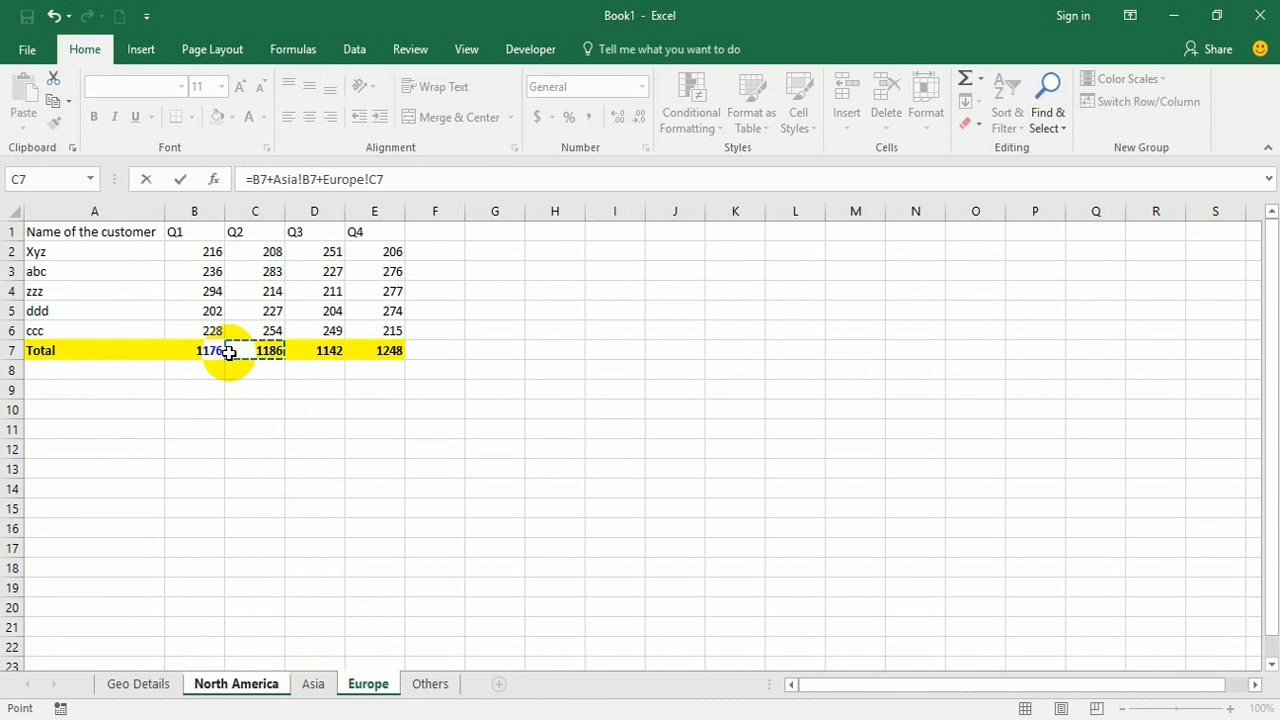
{"action": "key", "text": "Left"}
{"action": "left_click", "coordinate": [413, 177]}
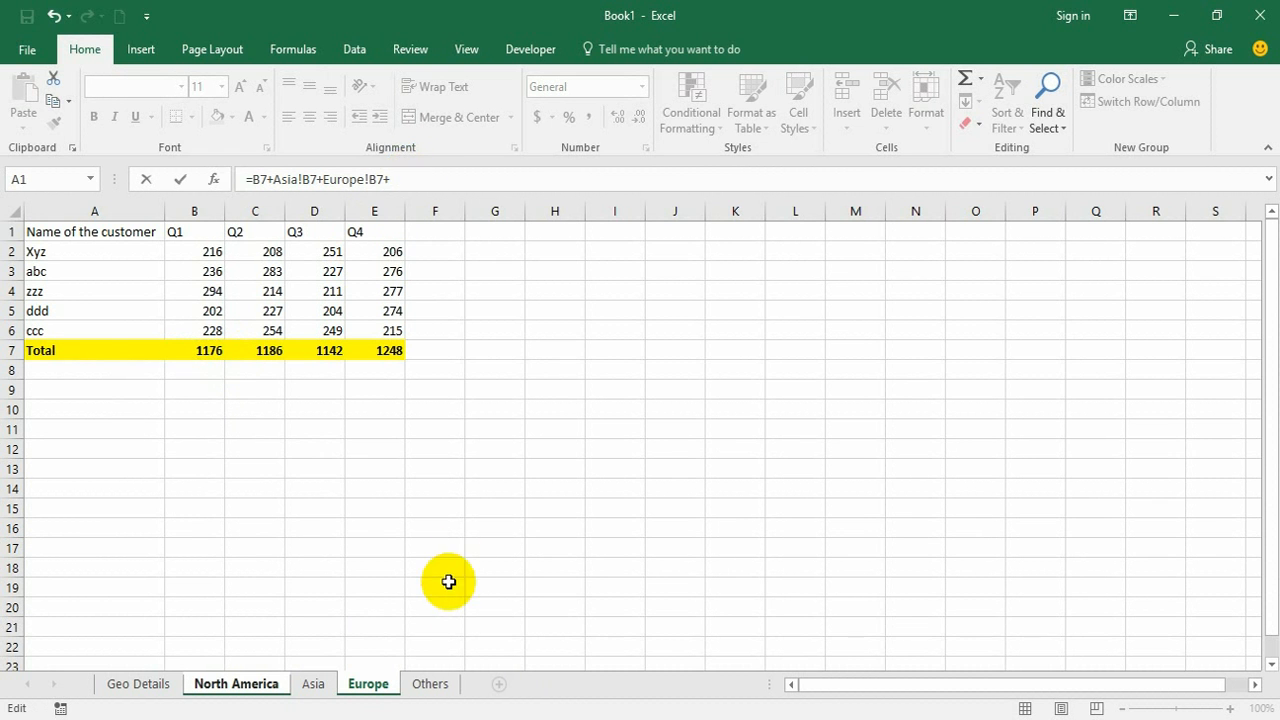
{"action": "type", "text": "+"}
{"action": "left_click", "coordinate": [430, 684]}
{"action": "left_click", "coordinate": [183, 358]}
{"action": "key", "text": "Return"}
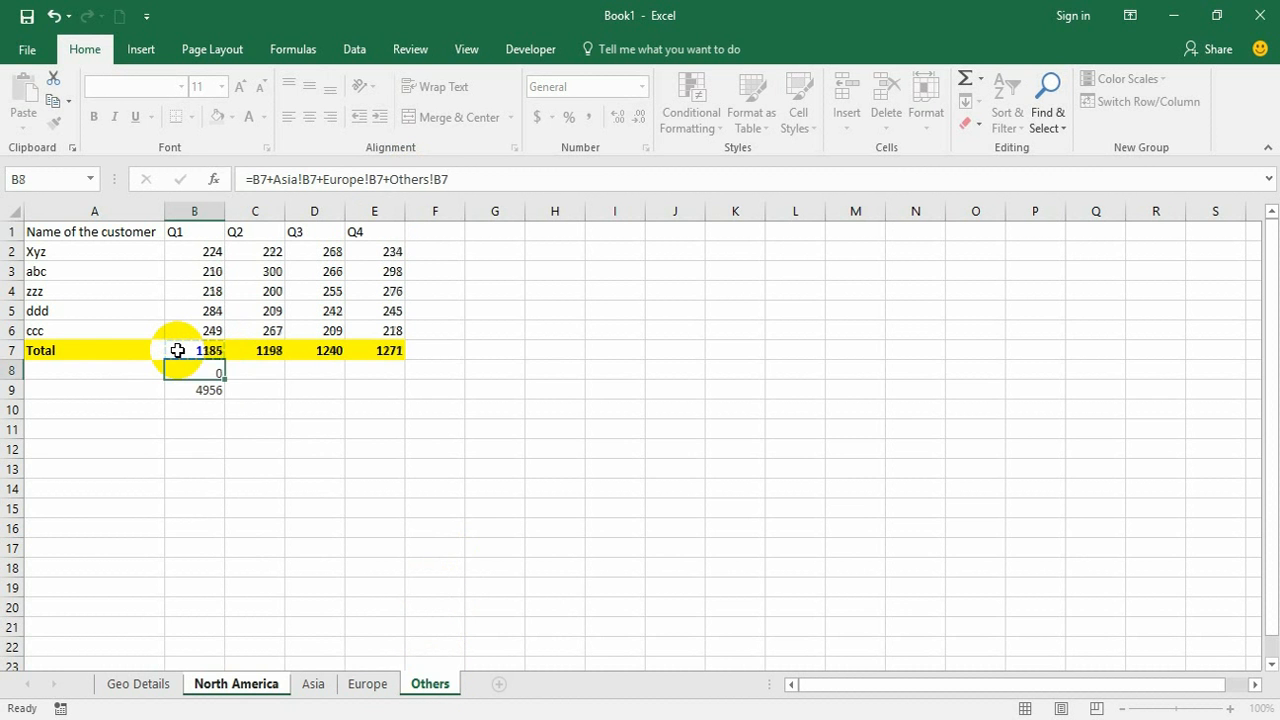
Clear the sheet-by-sheet addition from B8 and inspect the 3D SUM formula in B9.
{"action": "key", "text": "Up"}
{"action": "key", "text": "Delete"}
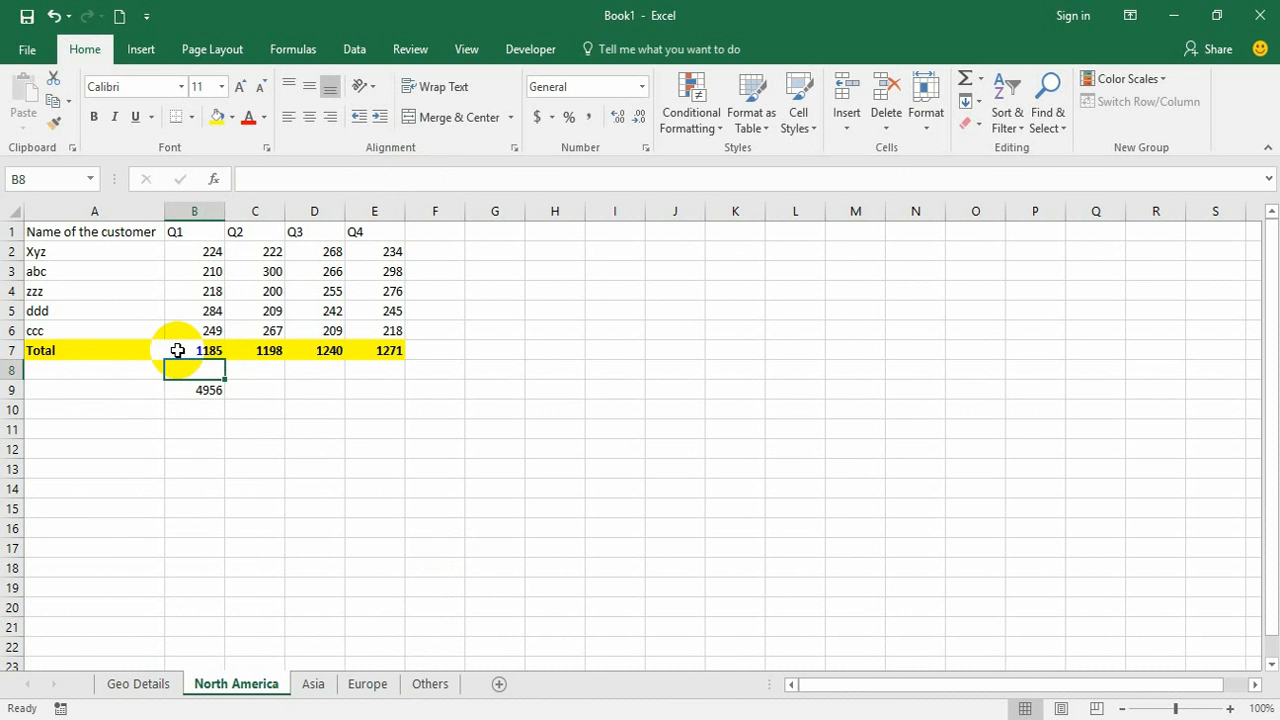
{"action": "key", "text": "Down"}
{"action": "key", "text": "F2"}
{"action": "key", "text": "ctrl+Return"}
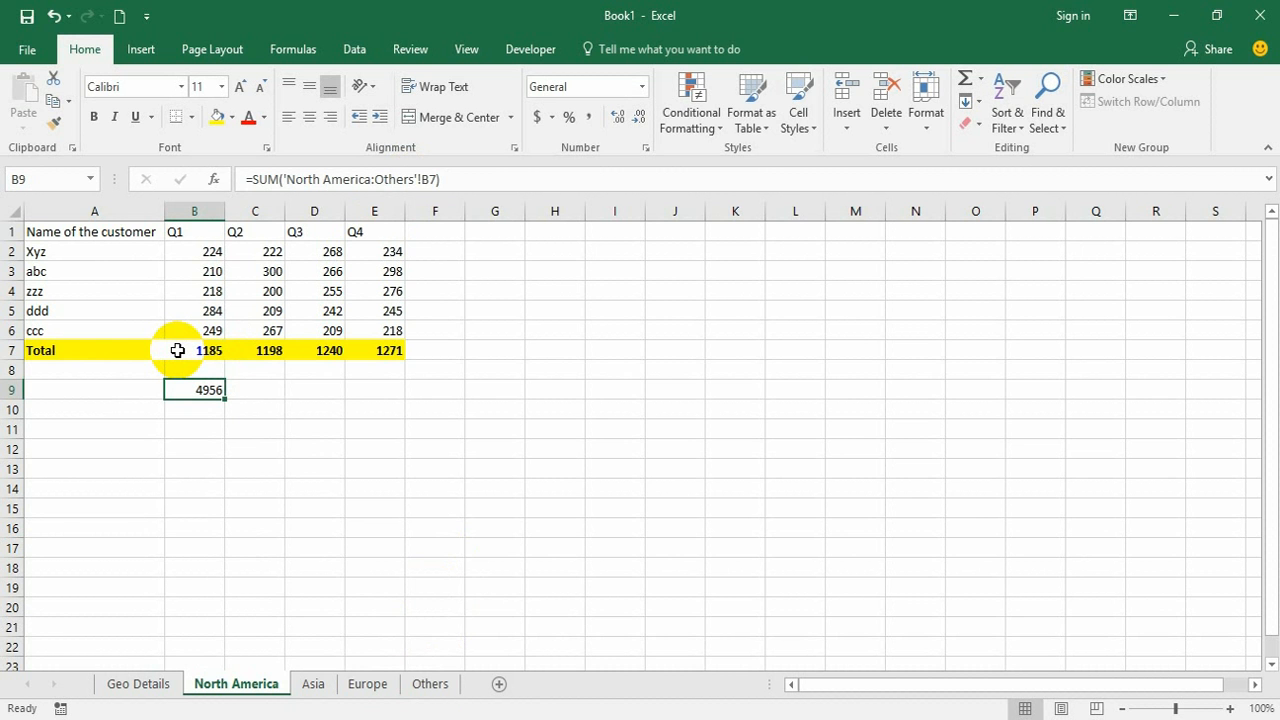
Review the Q1 total in B7 against the 3D SUM formula in B9.
{"action": "key", "text": "Up"}
{"action": "key", "text": "Up"}
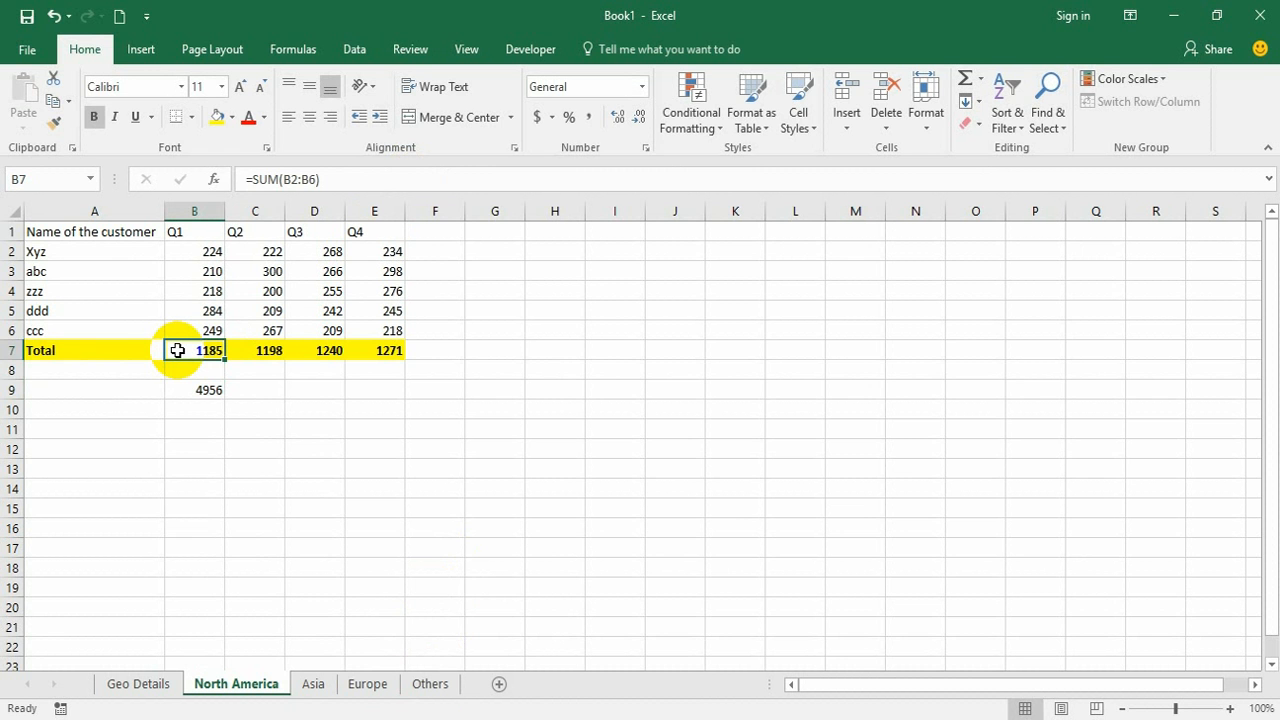
{"action": "key", "text": "Down"}
{"action": "key", "text": "Down"}
{"action": "key", "text": "F2"}
{"action": "key", "text": "Escape"}
{"action": "key", "text": "Right"}
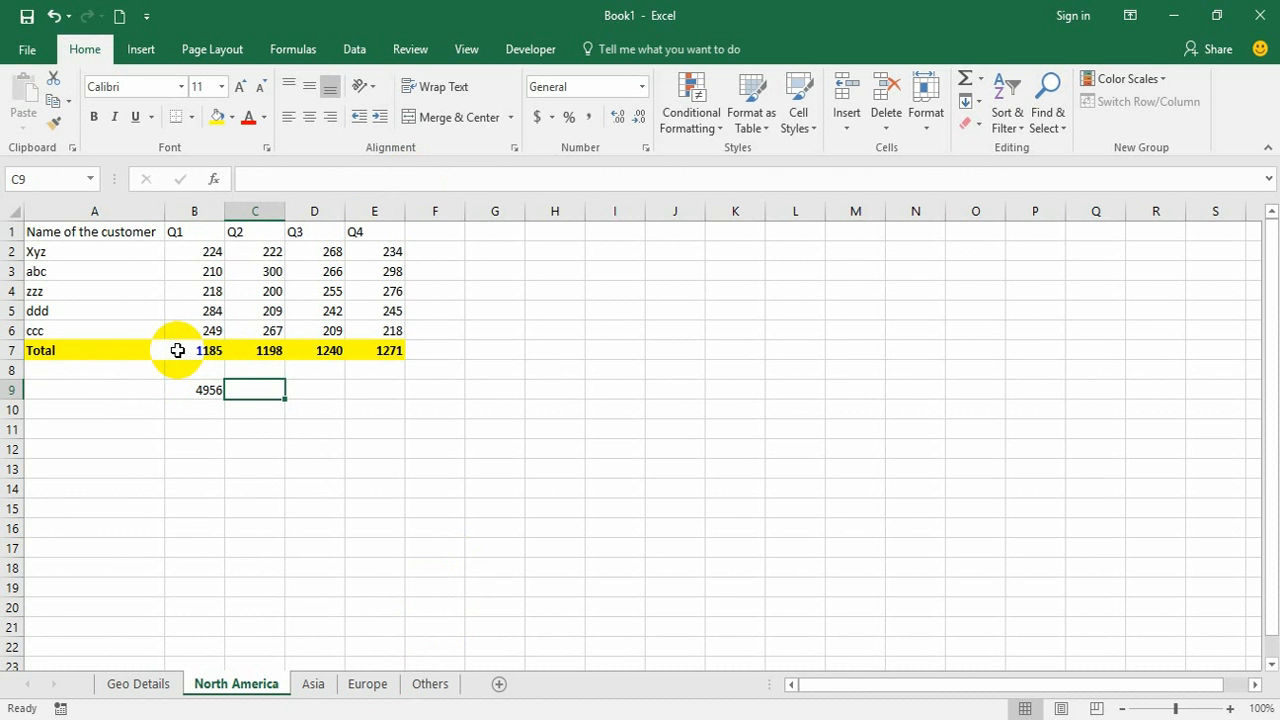
{"action": "key", "text": "Down"}
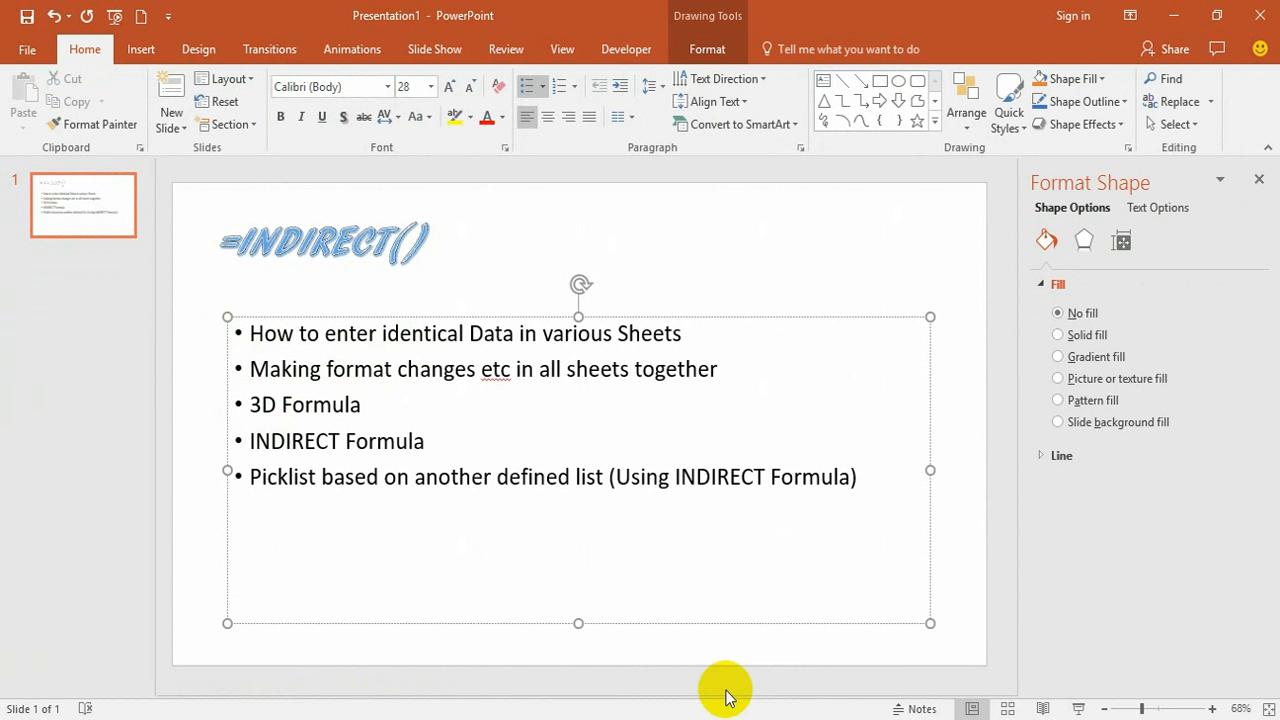
Return to the Excel workbook and inspect the SUM formula behind the Q1 total in B7.
{"action": "key", "text": "alt+Tab"}
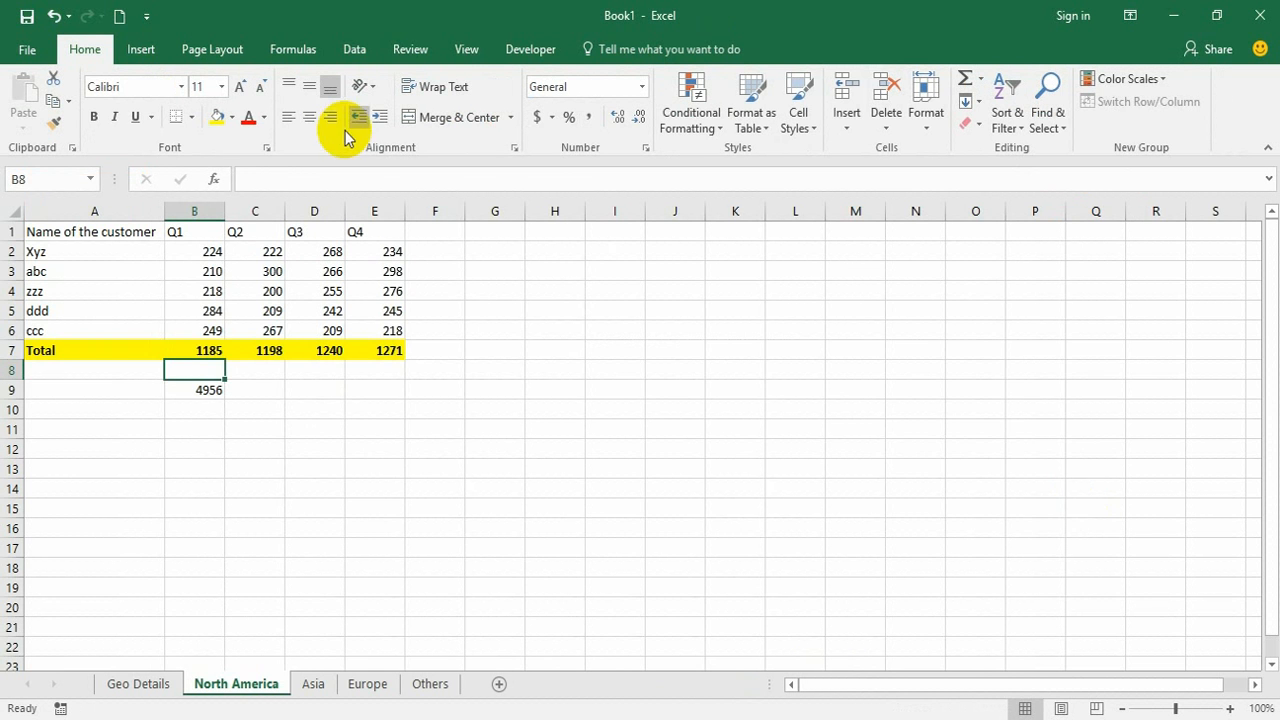
{"action": "left_click", "coordinate": [209, 352]}
{"action": "key", "text": "F3"}
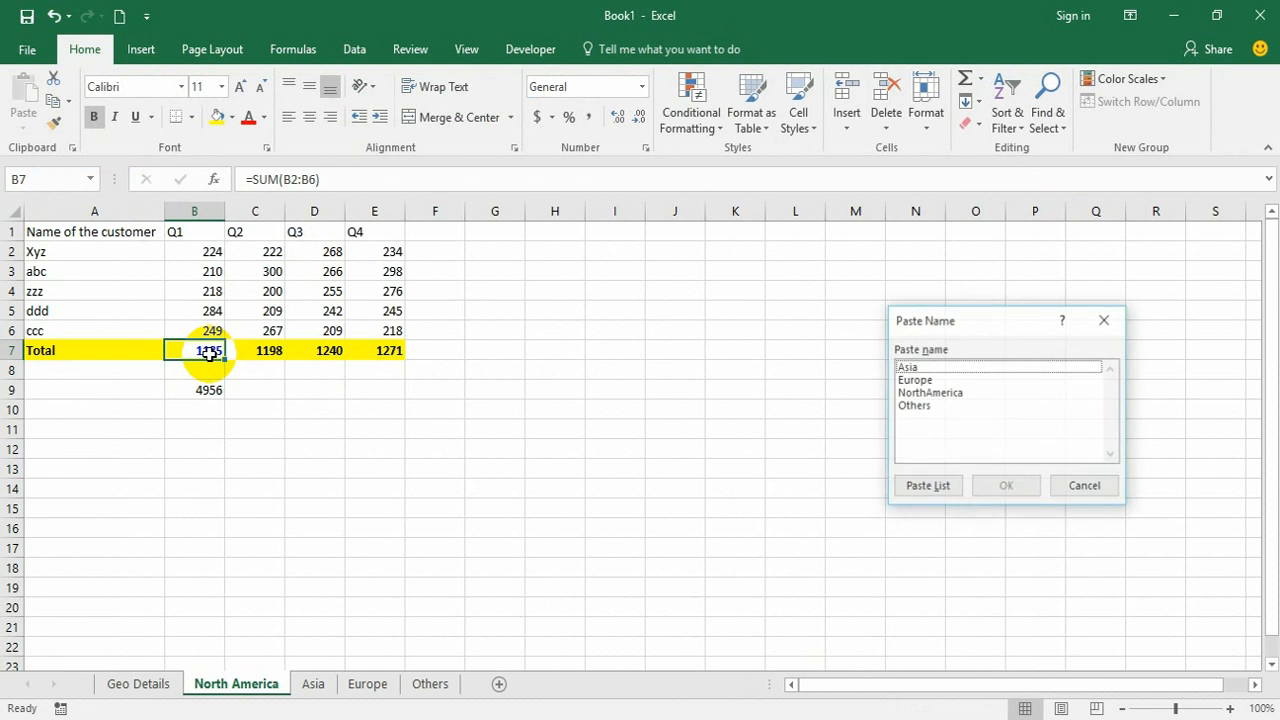
{"action": "key", "text": "Escape"}
{"action": "key", "text": "F2"}
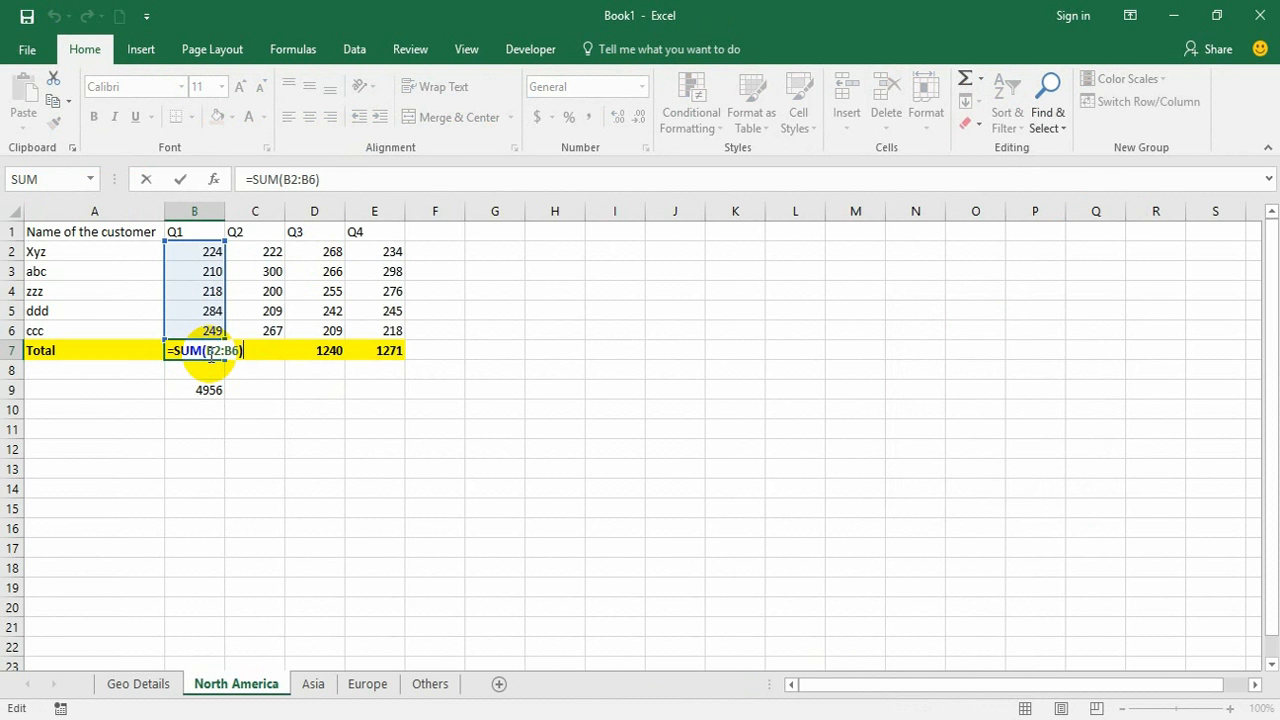
{"action": "key", "text": "Escape"}
{"action": "key", "text": "Down"}
{"action": "key", "text": "Down"}
{"action": "key", "text": "Down"}
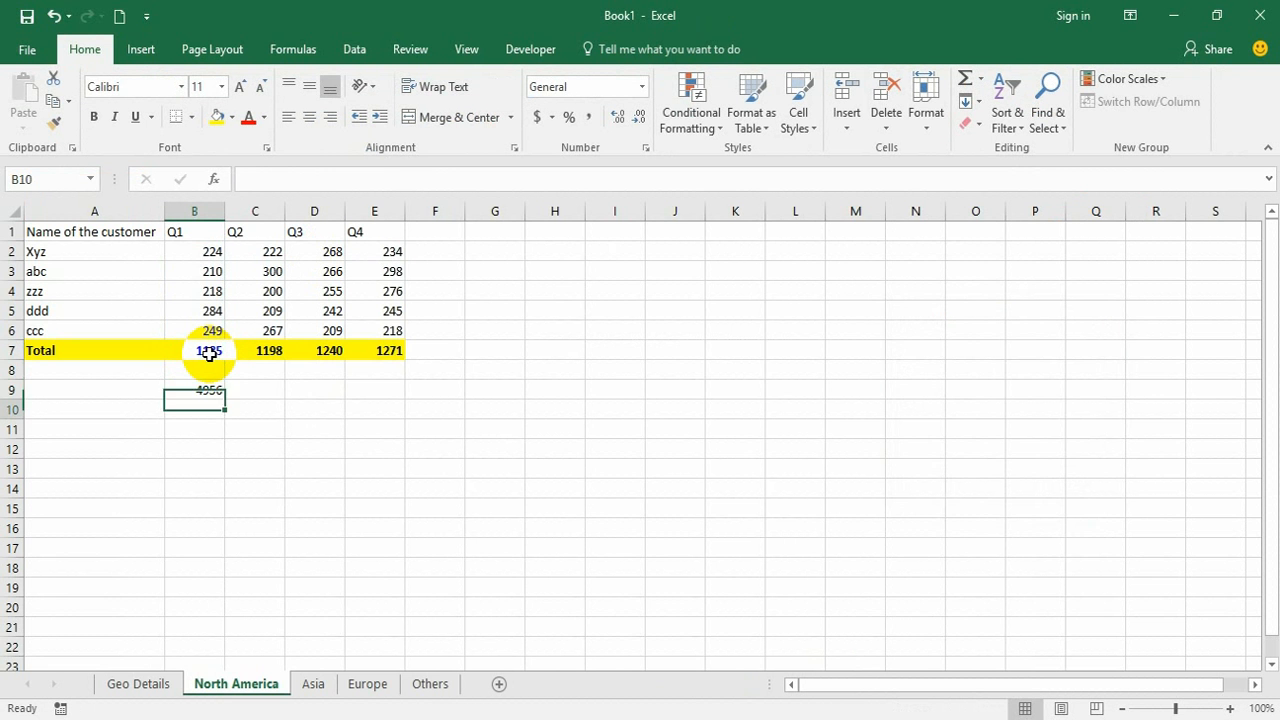
{"action": "key", "text": "Up"}
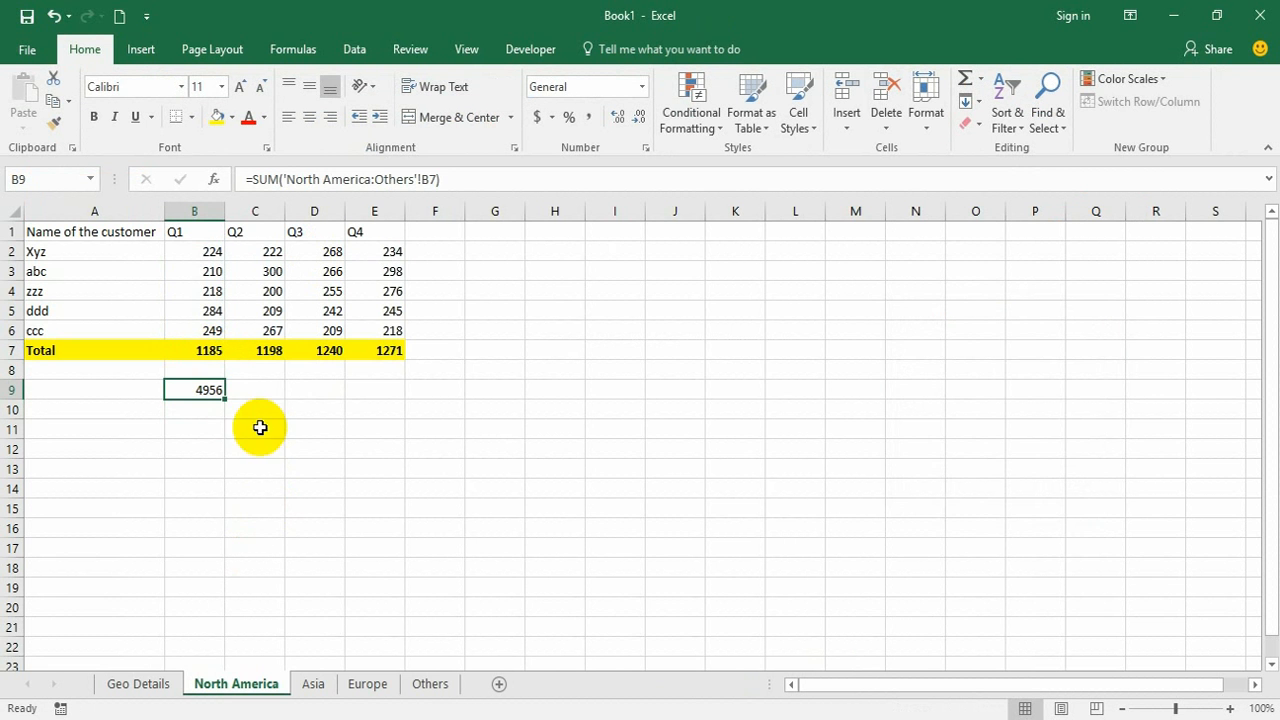
Clear B9 and re-enter the 3D formula =SUM('North America:Others'!B7), checking it once entered.
{"action": "left_click", "coordinate": [193, 351]}
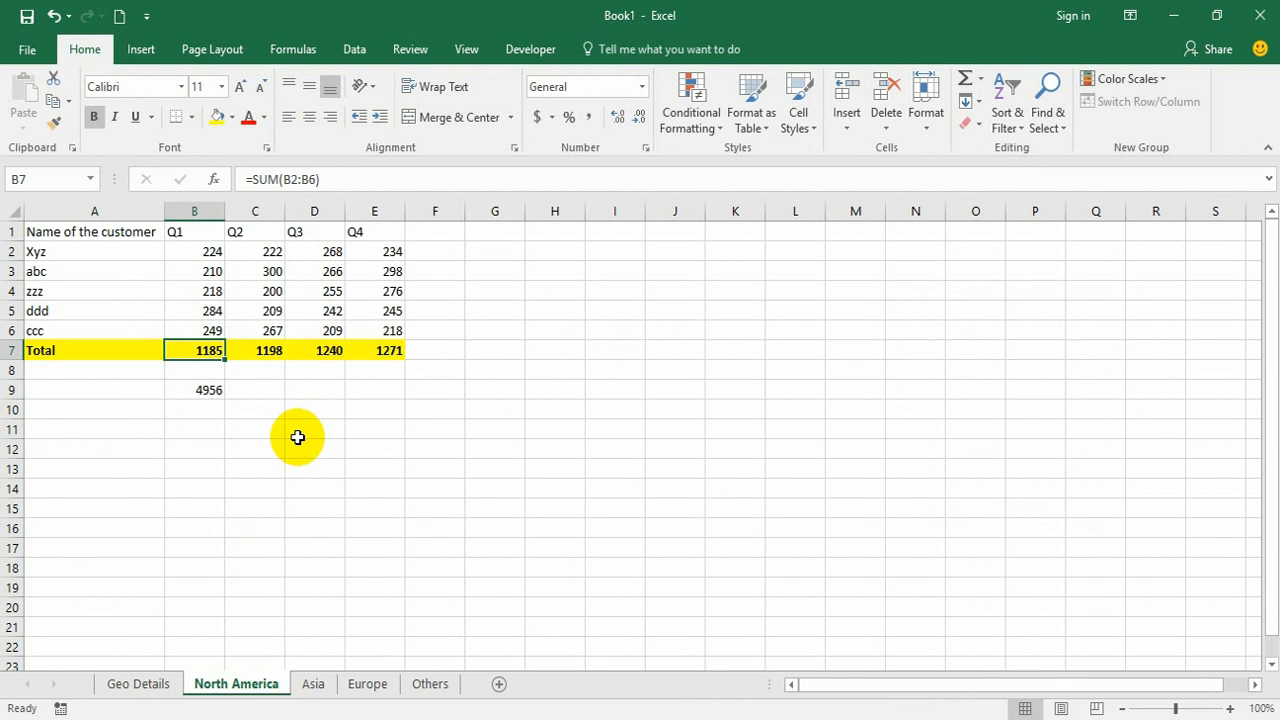
{"action": "key", "text": "Down"}
{"action": "key", "text": "Down"}
{"action": "key", "text": "Delete"}
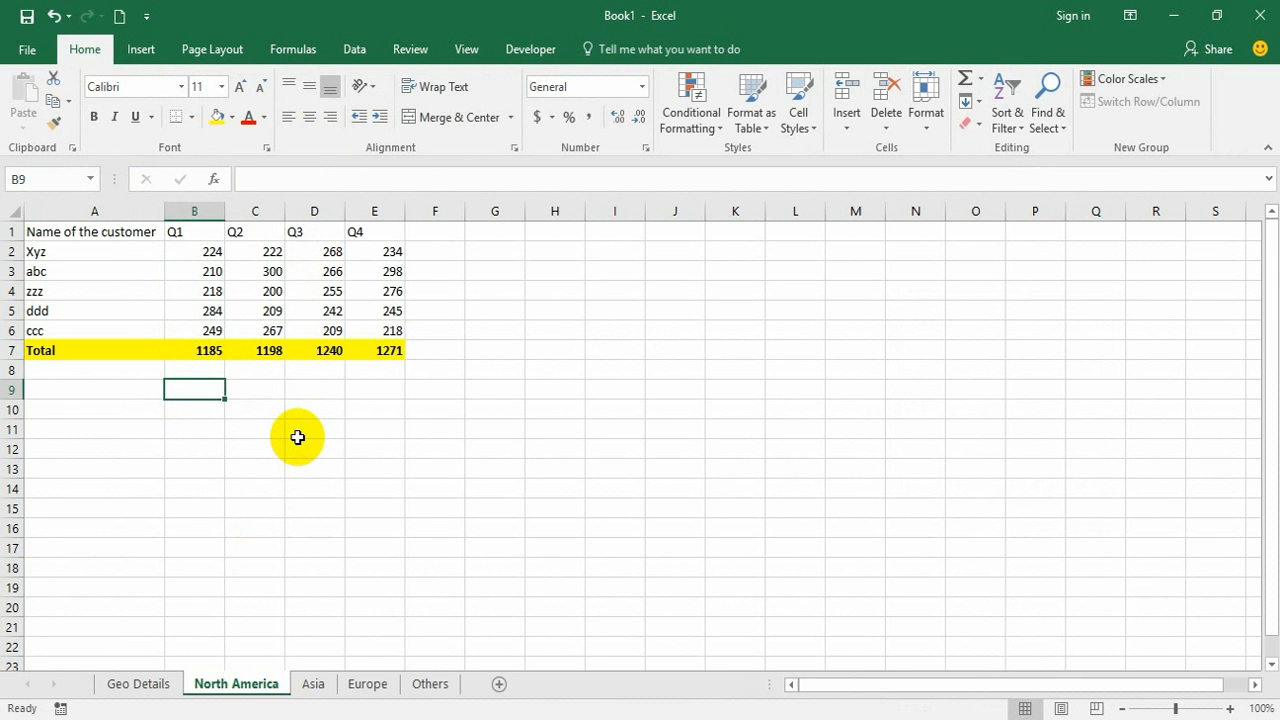
{"action": "type", "text": "="}
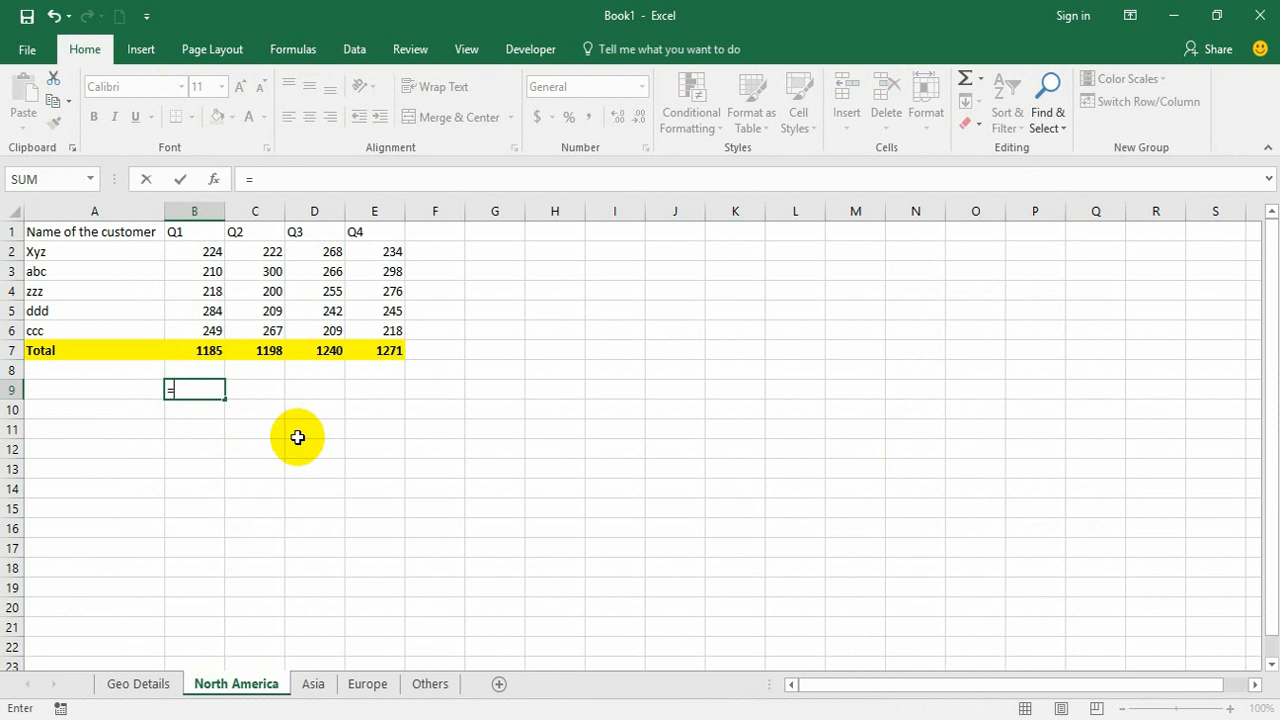
{"action": "type", "text": "sum("}
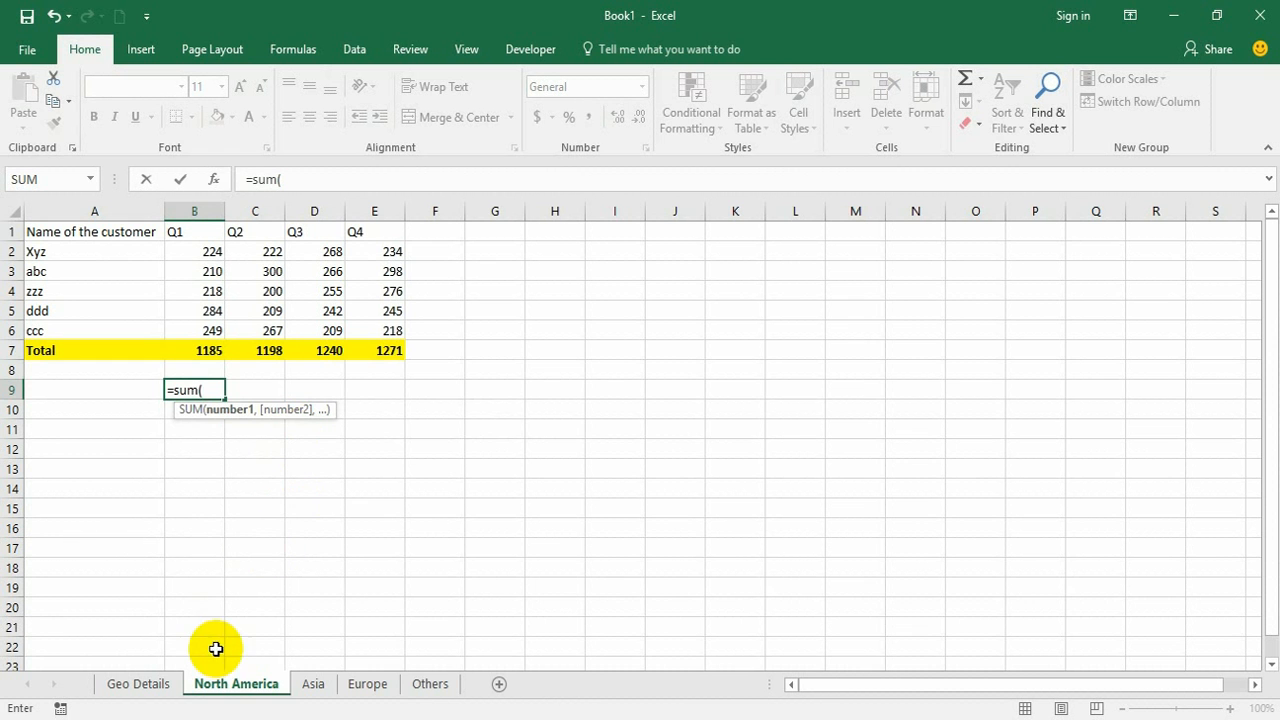
{"action": "left_click", "coordinate": [429, 690], "text": "shift"}
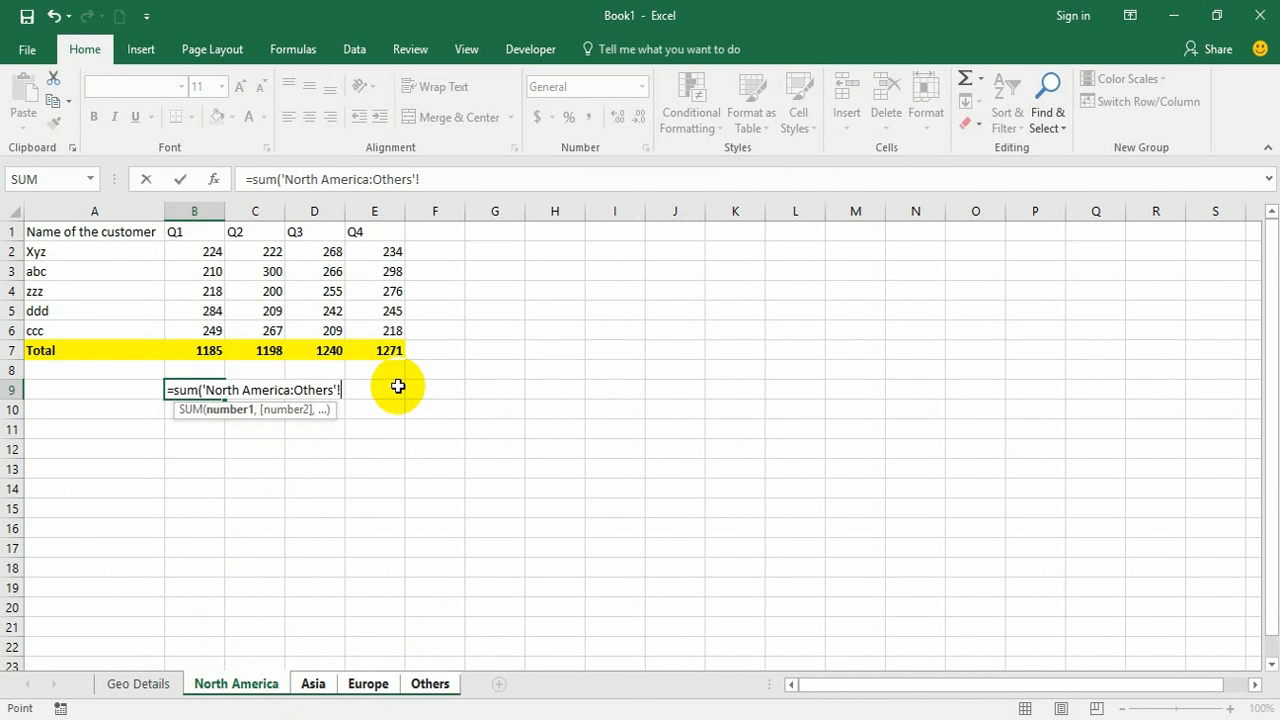
{"action": "left_click", "coordinate": [206, 352]}
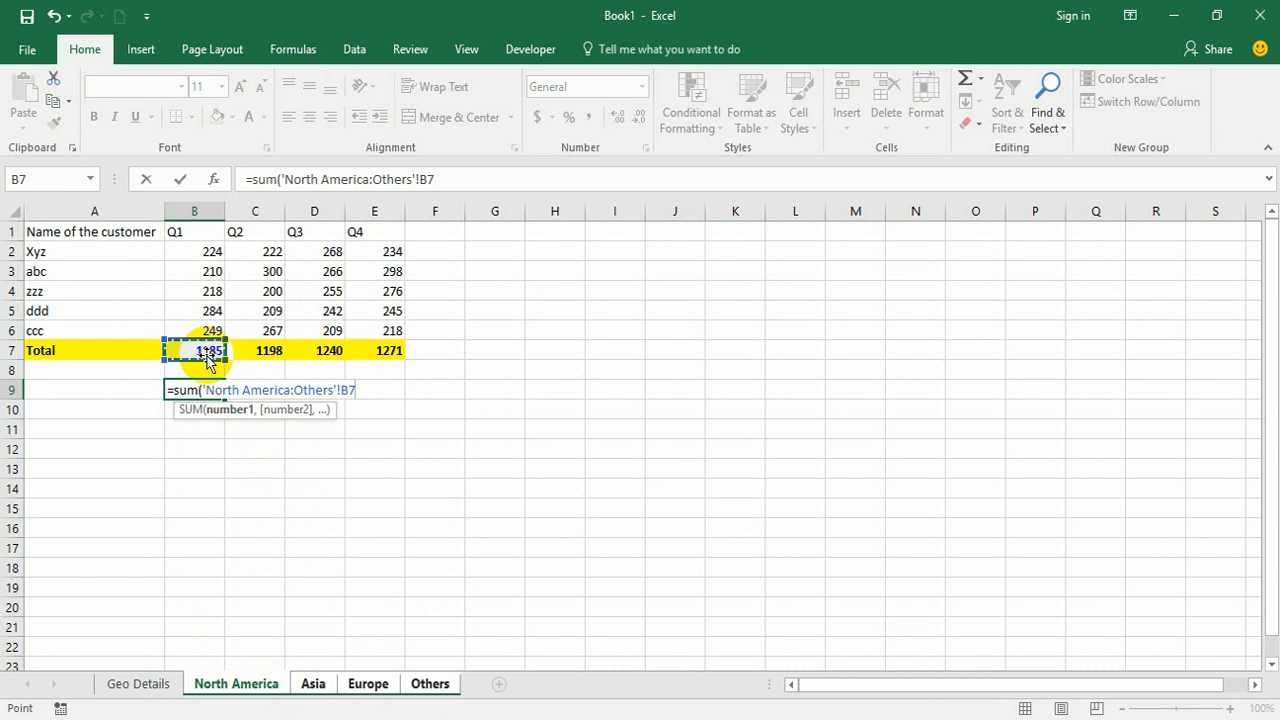
{"action": "key", "text": "Return"}
{"action": "key", "text": "Up"}
{"action": "key", "text": "F2"}
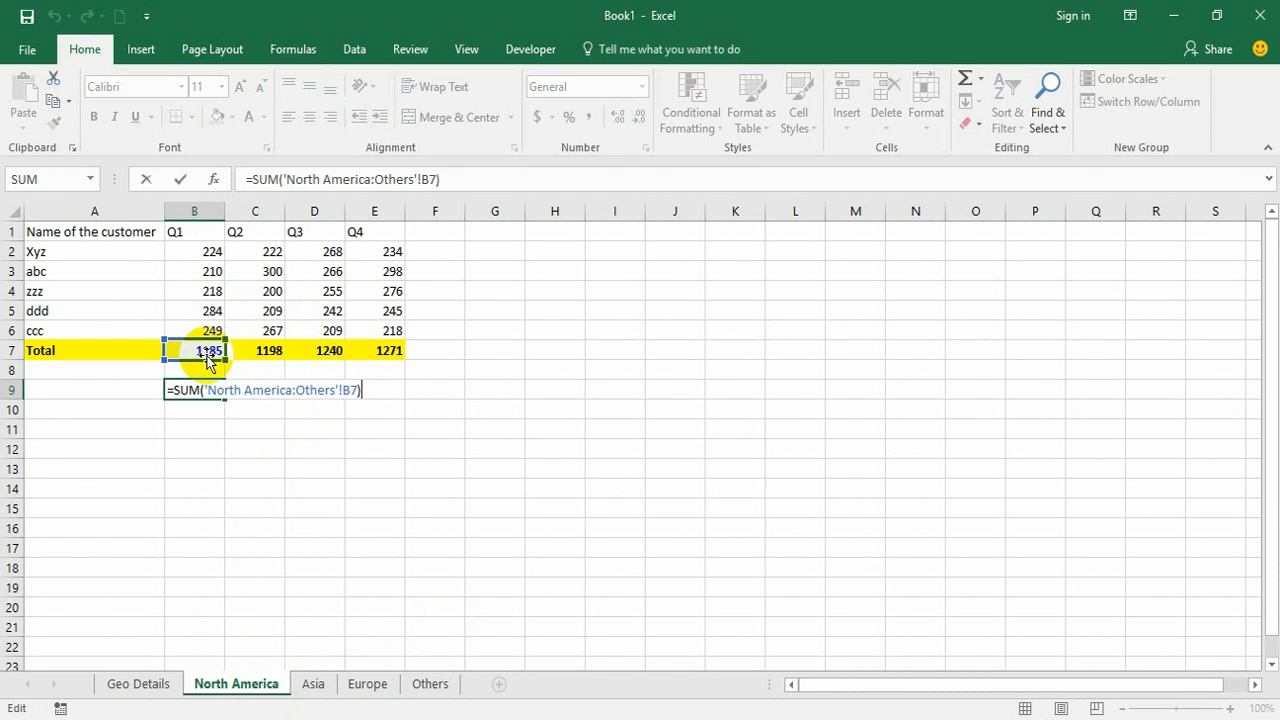
{"action": "key", "text": "Escape"}
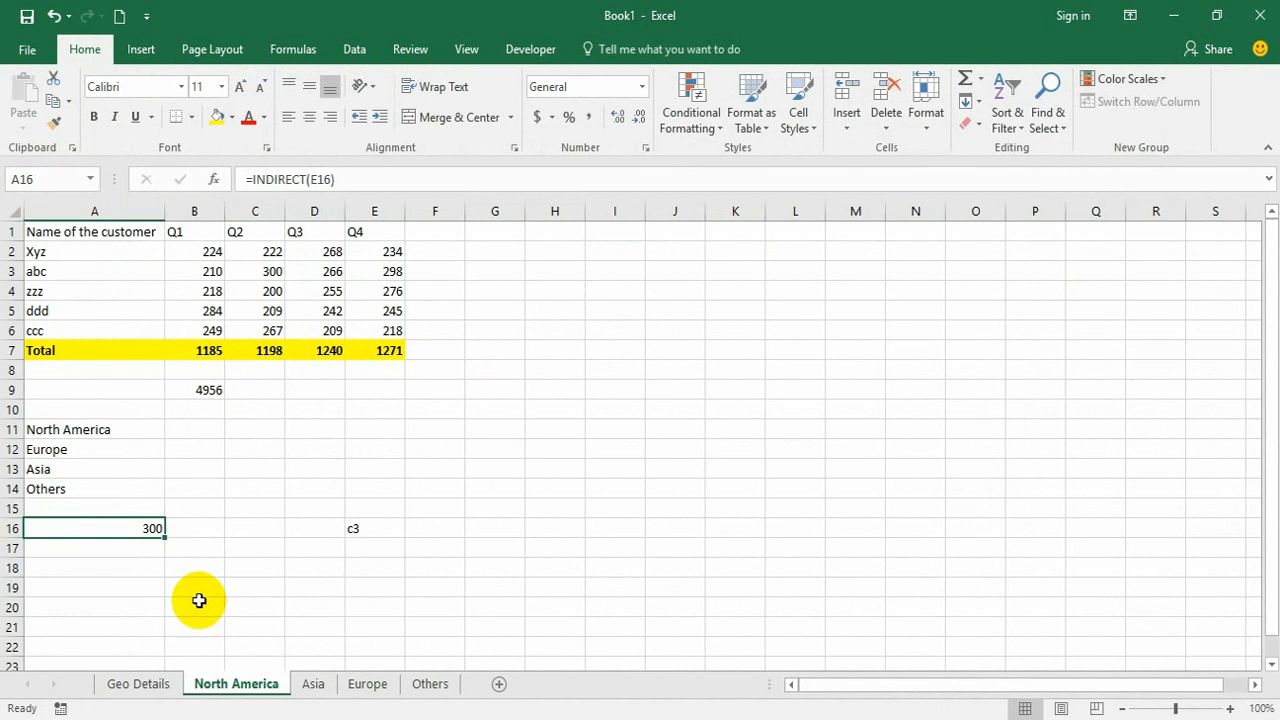
Clear the INDIRECT formula from A16 and check the cell reference text in E16.
{"action": "left_click", "coordinate": [309, 534]}
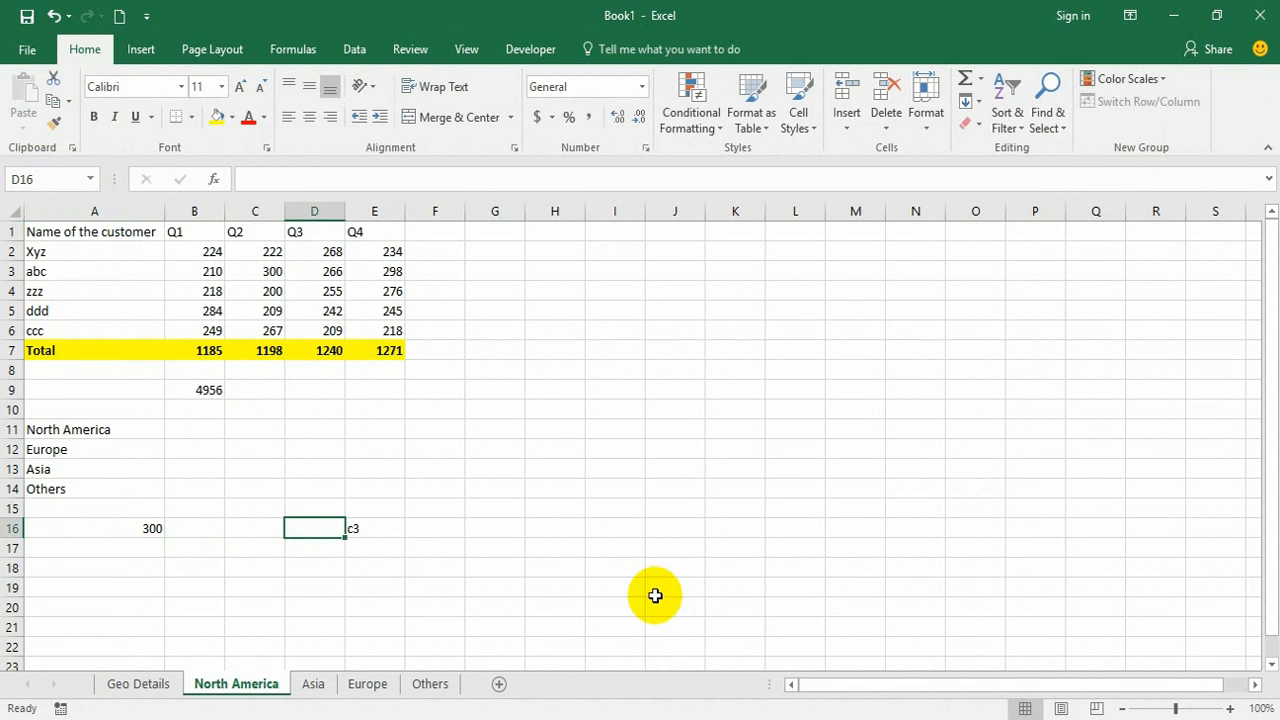
{"action": "key", "text": "Down"}
{"action": "key", "text": "Down"}
{"action": "key", "text": "Left"}
{"action": "key", "text": "Left"}
{"action": "key", "text": "Left"}
{"action": "key", "text": "Up"}
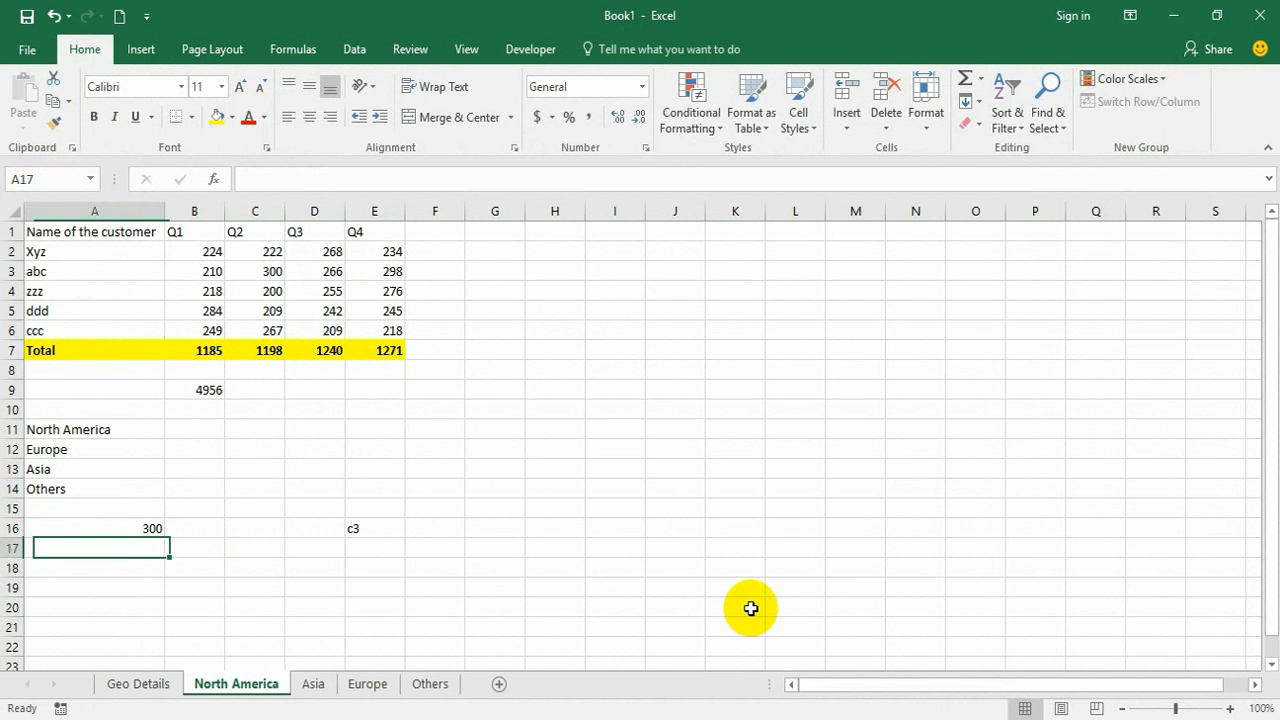
{"action": "key", "text": "Up"}
{"action": "key", "text": "Delete"}
{"action": "key", "text": "Right"}
{"action": "key", "text": "Right"}
{"action": "key", "text": "Right"}
{"action": "key", "text": "Right"}
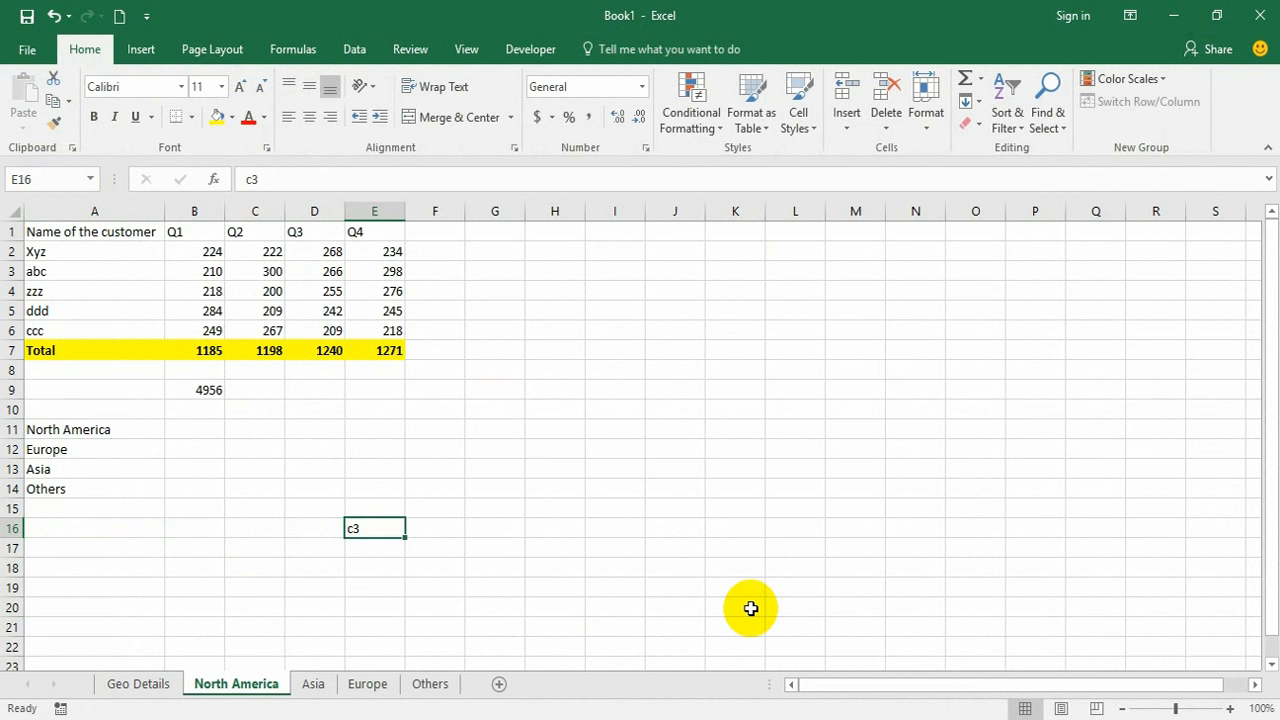
Enter =INDIRECT(E16) in A16 and compare its result with cell C3.
{"action": "key", "text": "Left"}
{"action": "key", "text": "Left"}
{"action": "key", "text": "Left"}
{"action": "key", "text": "Left"}
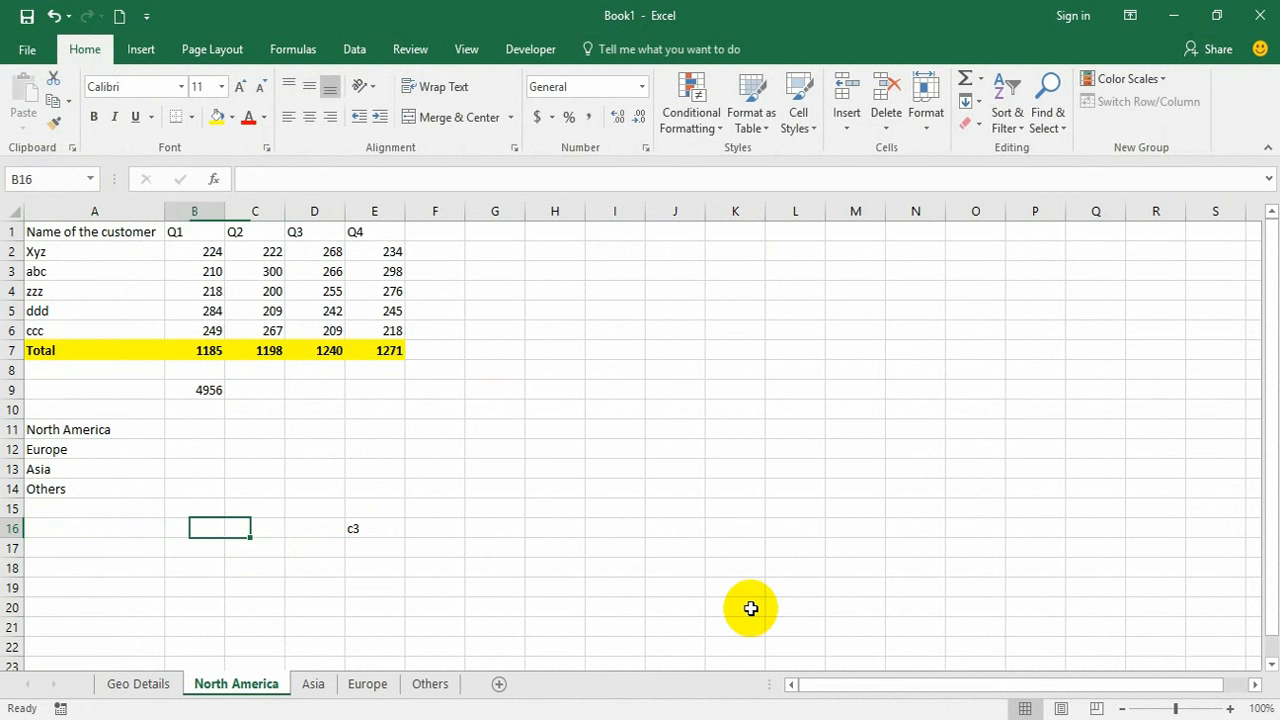
{"action": "type", "text": "=indirect("}
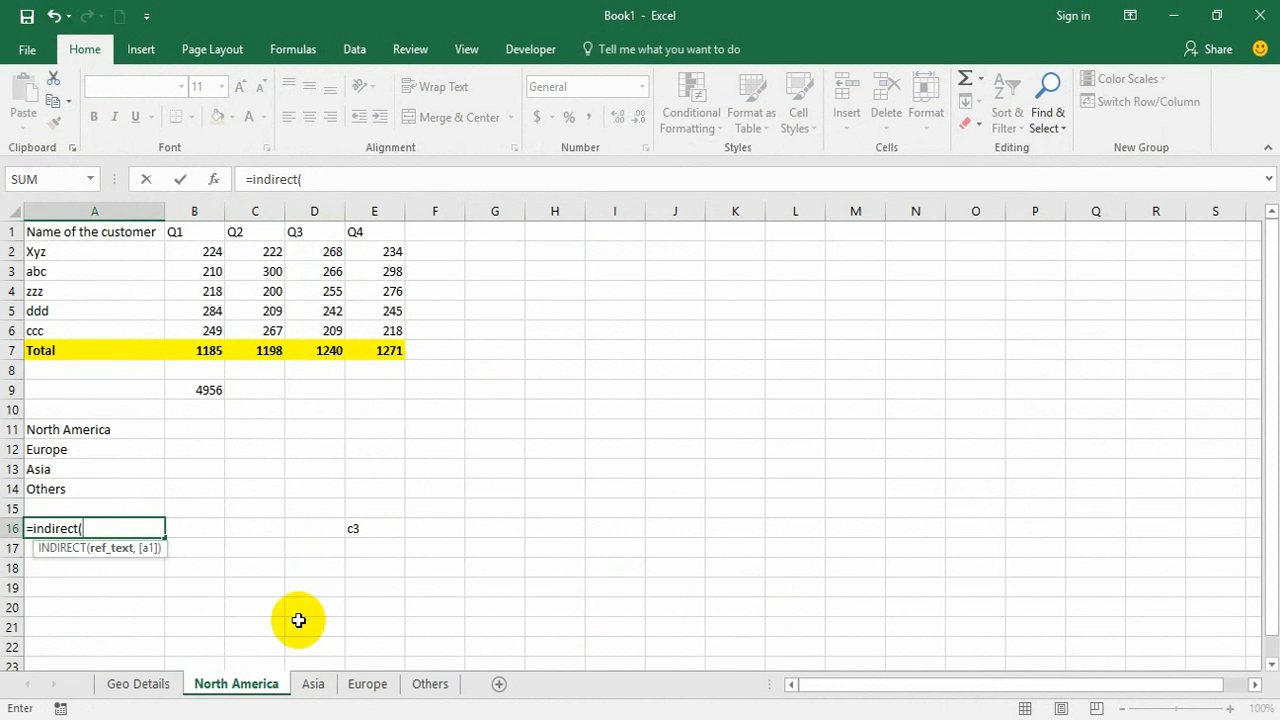
{"action": "left_click", "coordinate": [370, 533]}
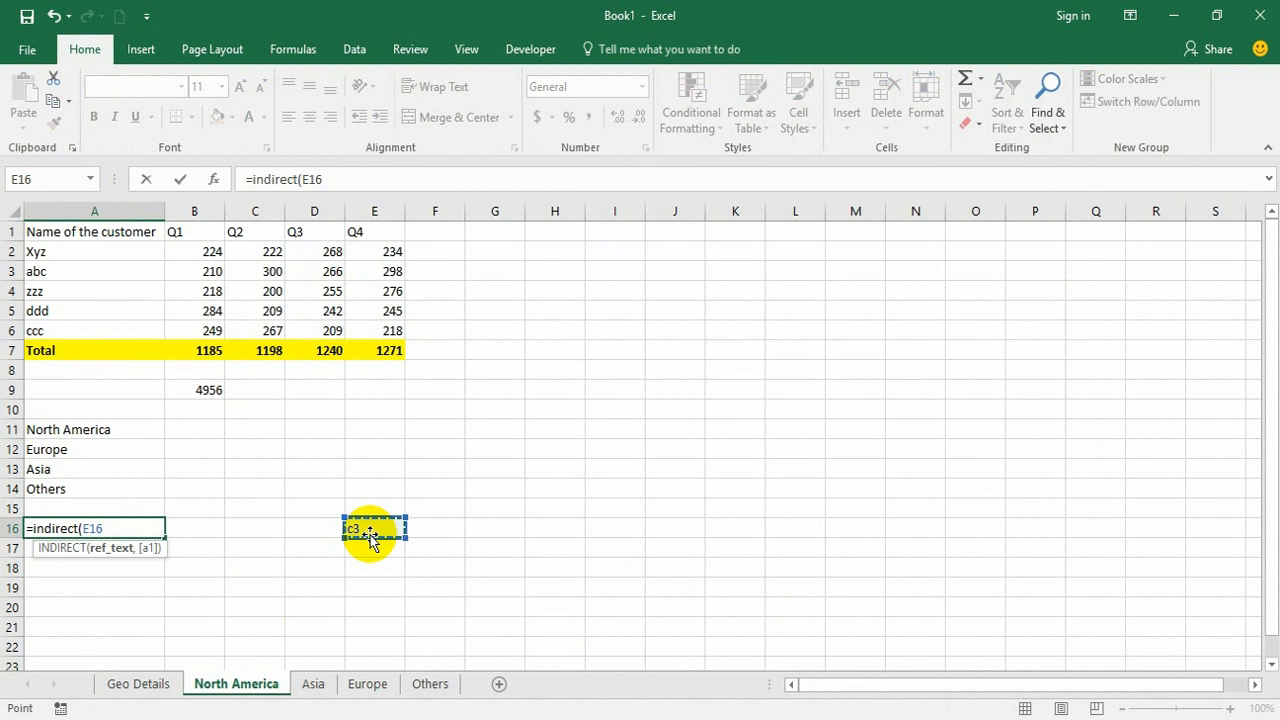
{"action": "key", "text": "Return"}
{"action": "key", "text": "Up"}
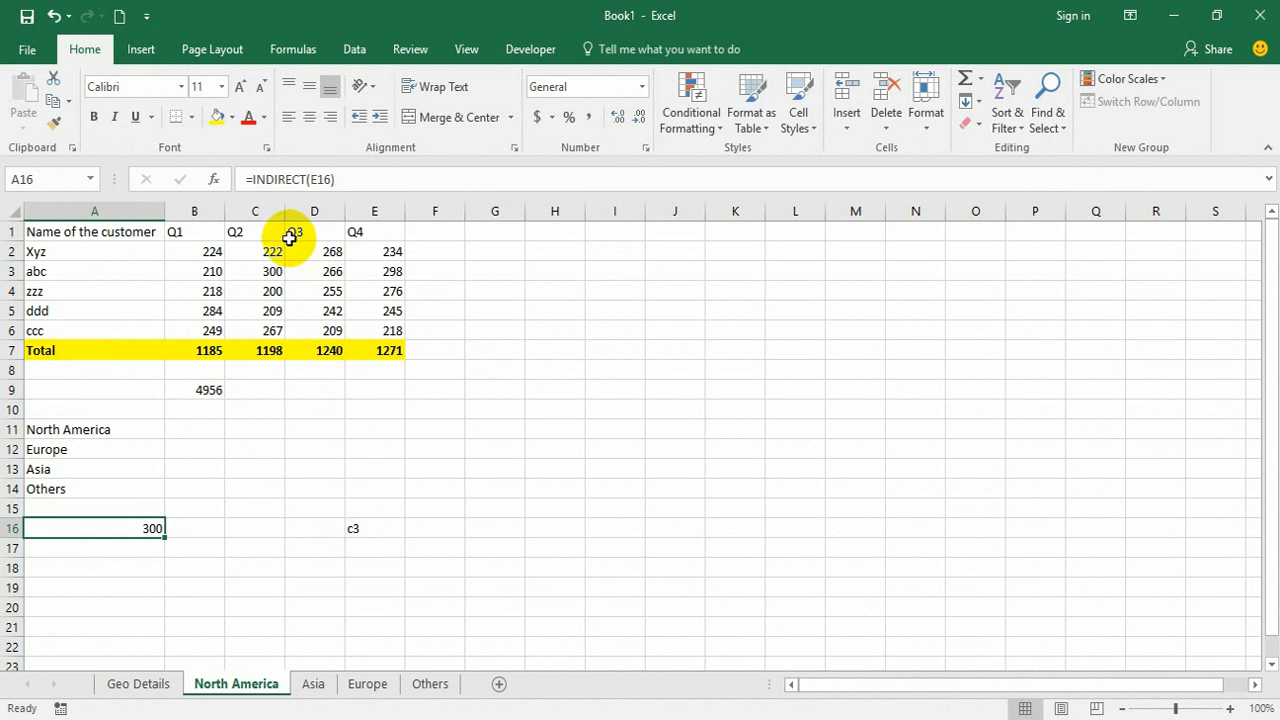
{"action": "left_click", "coordinate": [252, 272]}
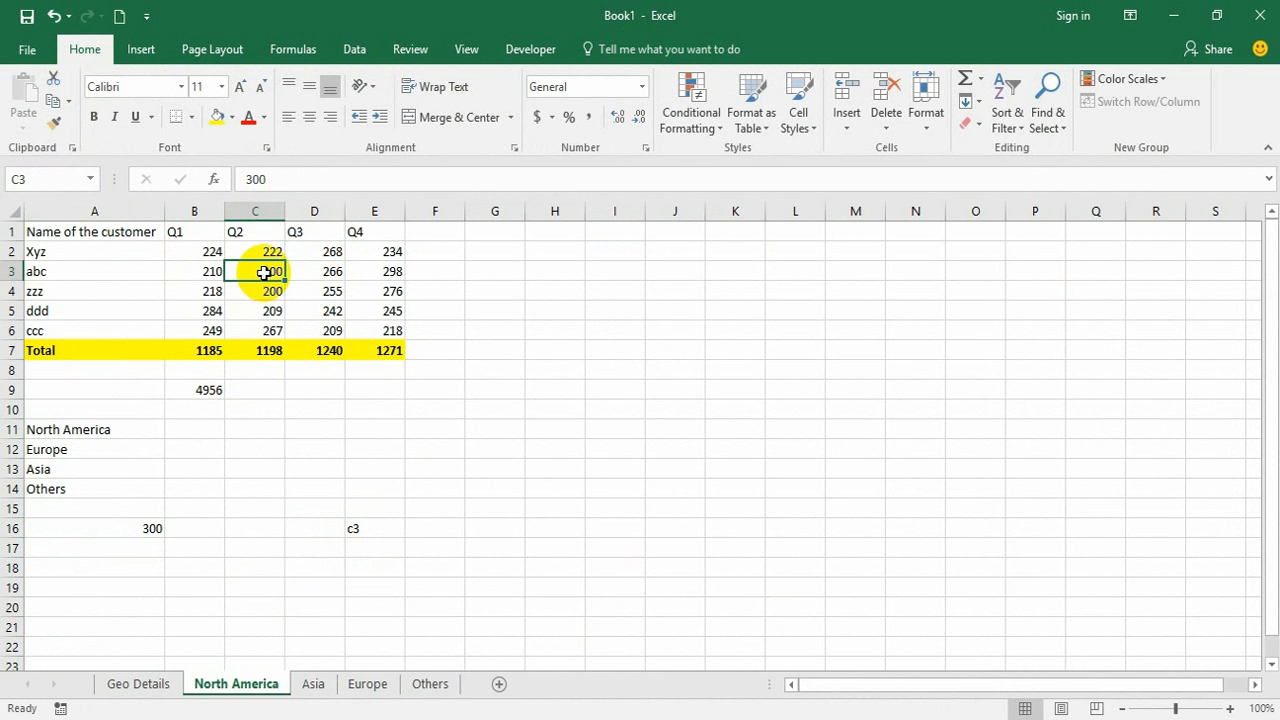
{"action": "left_click", "coordinate": [129, 528]}
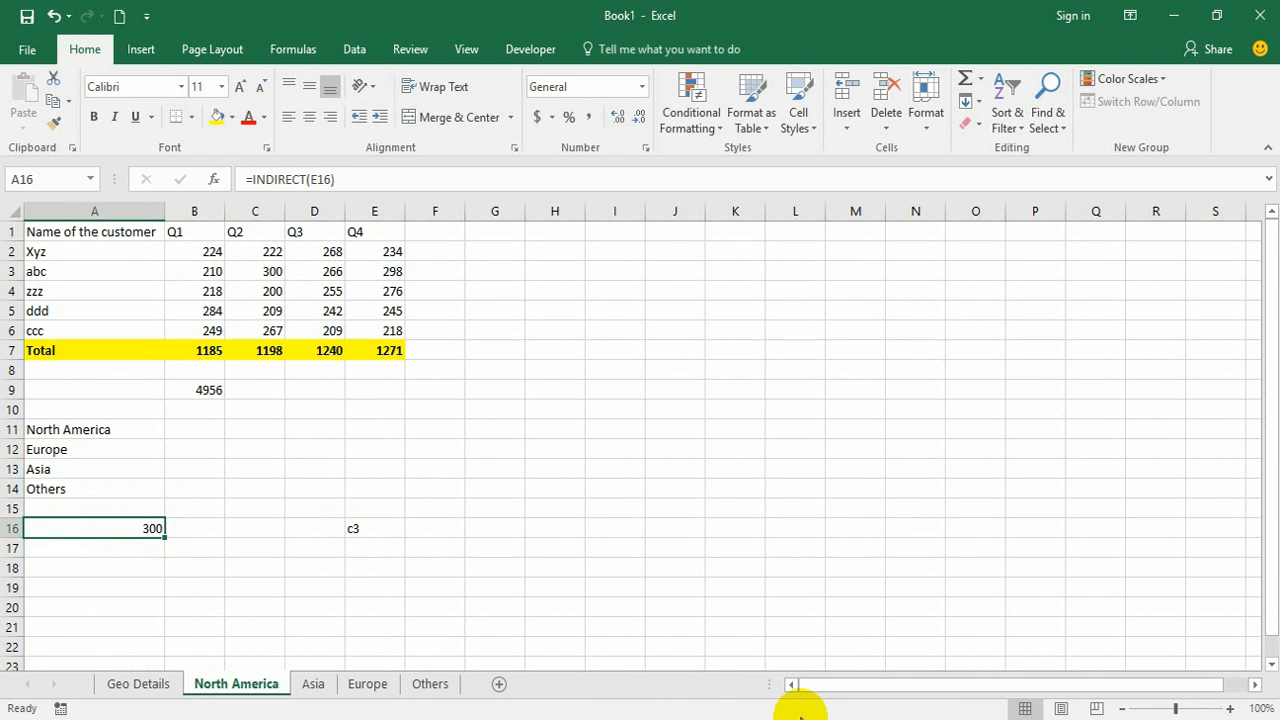
Clear the INDIRECT formula from A16 and the reference text from E16.
{"action": "key", "text": "Delete"}
{"action": "key", "text": "Right"}
{"action": "key", "text": "Right"}
{"action": "key", "text": "Right"}
{"action": "key", "text": "Right"}
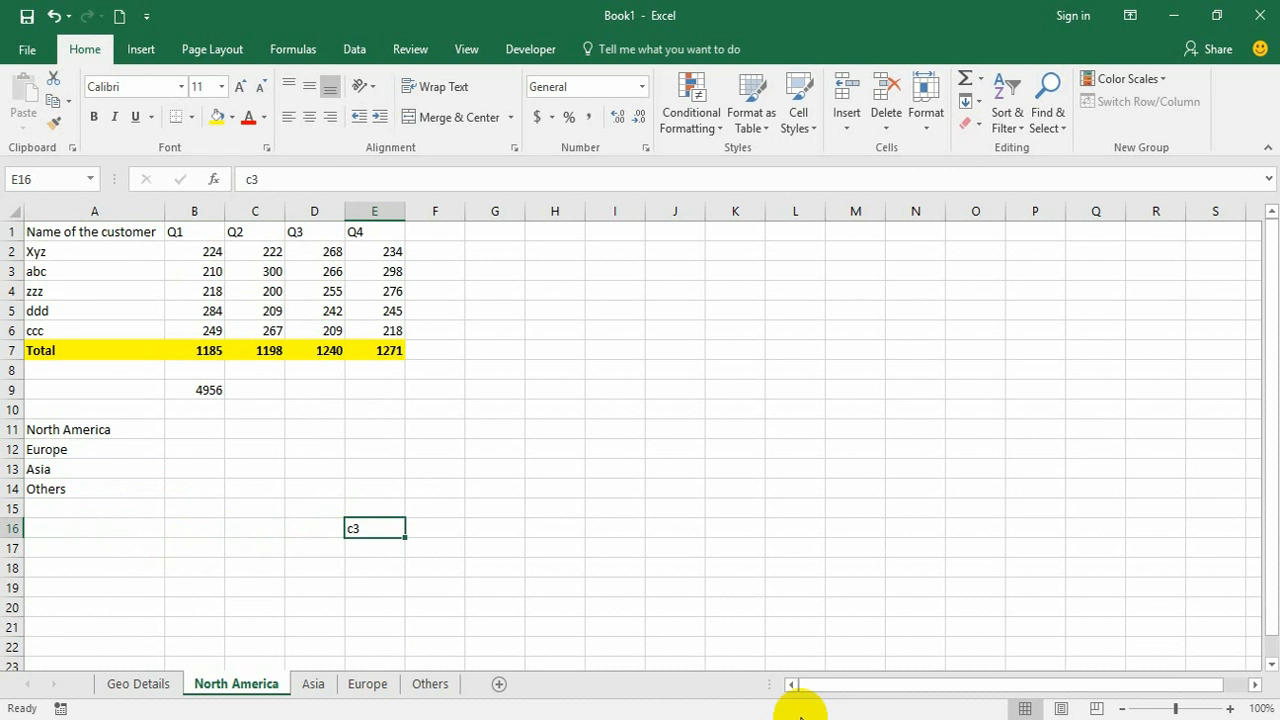
{"action": "key", "text": "Delete"}
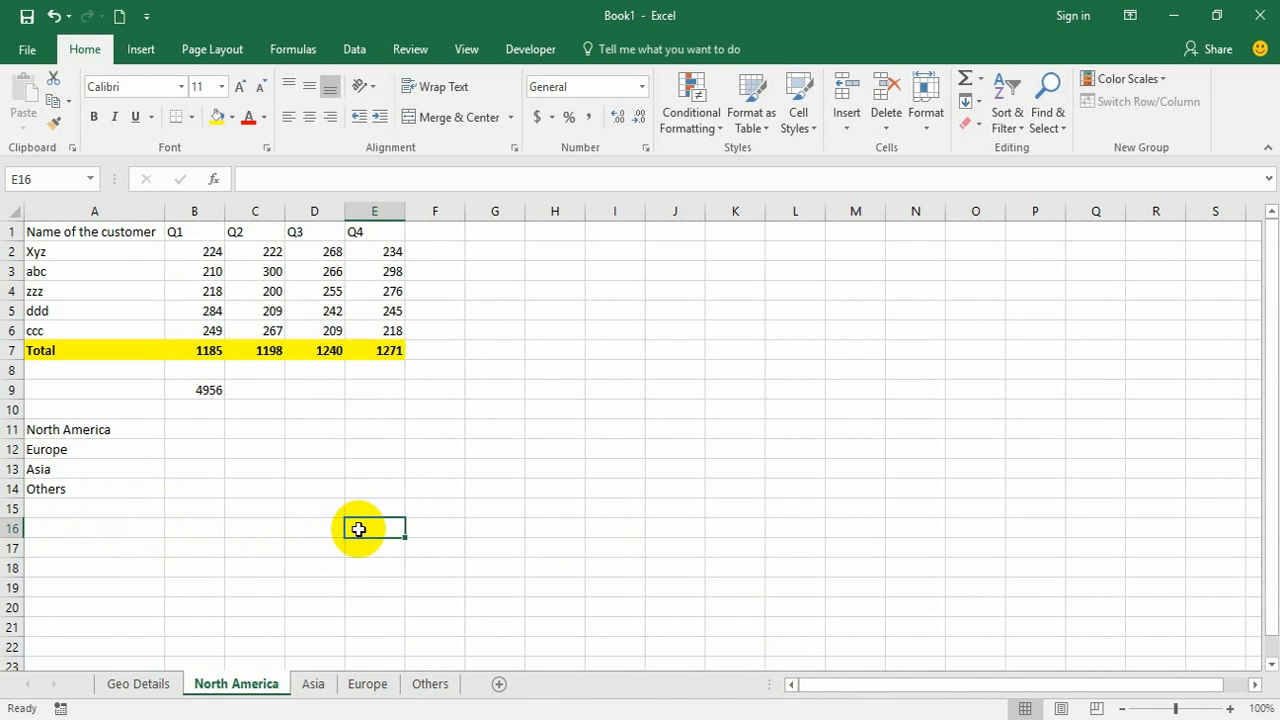
Enter =B7 in B11 to bring the Q1 total into the North America summary row.
{"action": "left_click", "coordinate": [202, 429]}
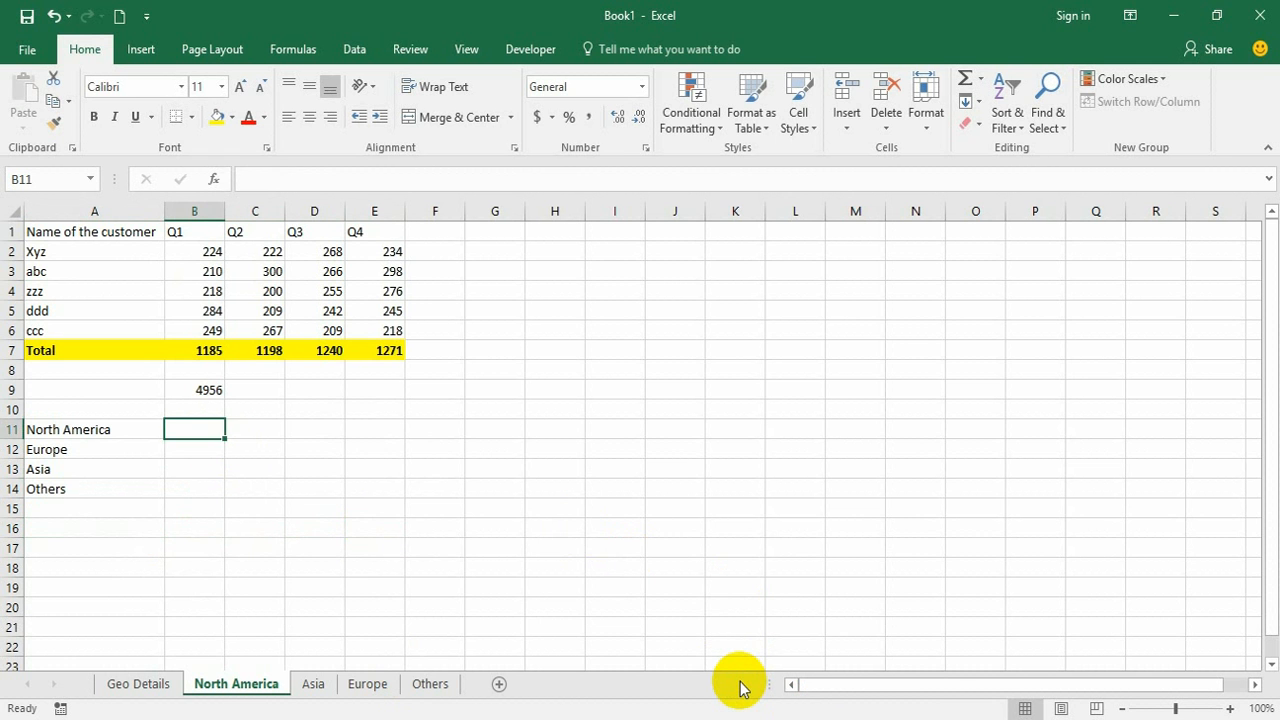
{"action": "key", "text": "Up"}
{"action": "key", "text": "Up"}
{"action": "key", "text": "Up"}
{"action": "key", "text": "Up"}
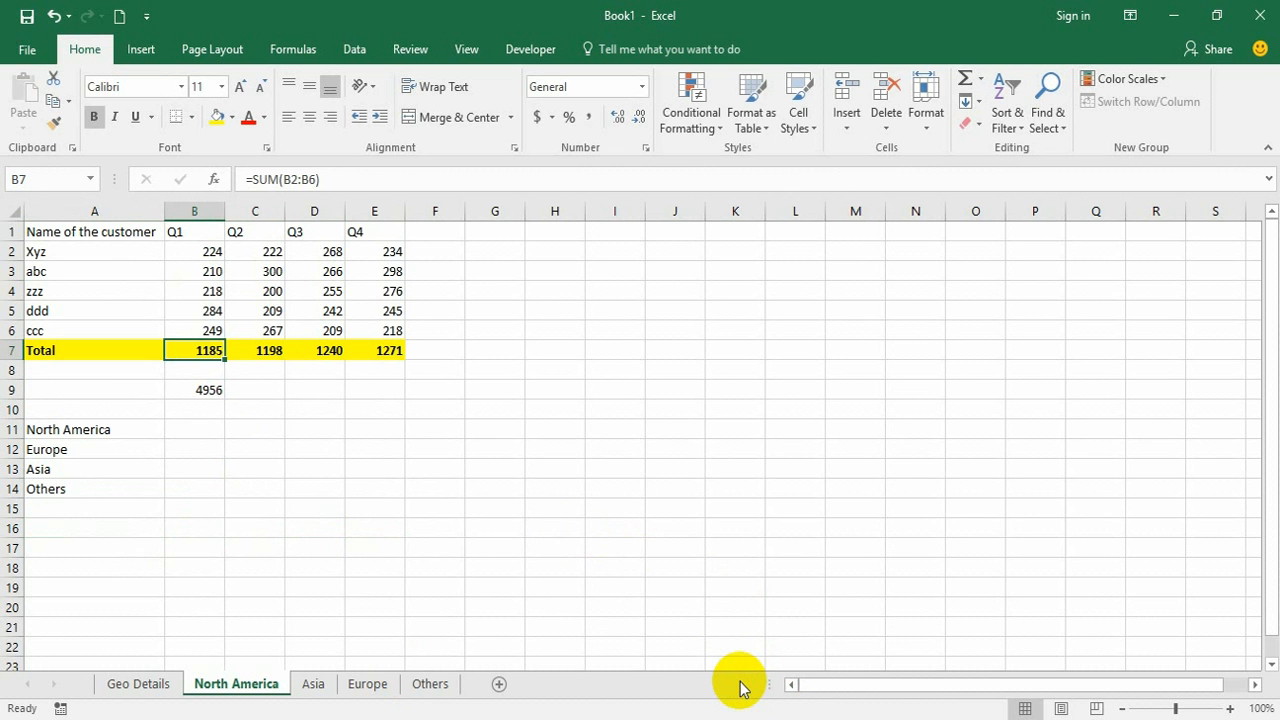
{"action": "key", "text": "Down"}
{"action": "key", "text": "Down"}
{"action": "key", "text": "Down"}
{"action": "key", "text": "Down"}
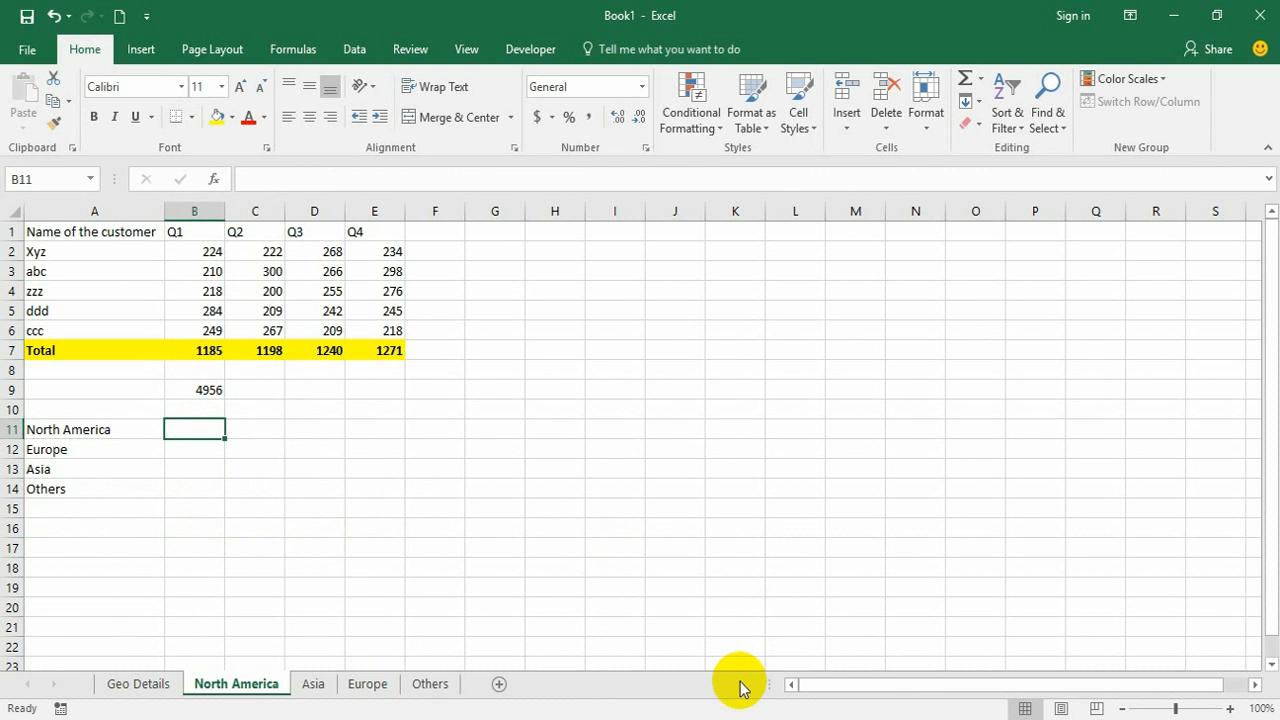
{"action": "type", "text": "="}
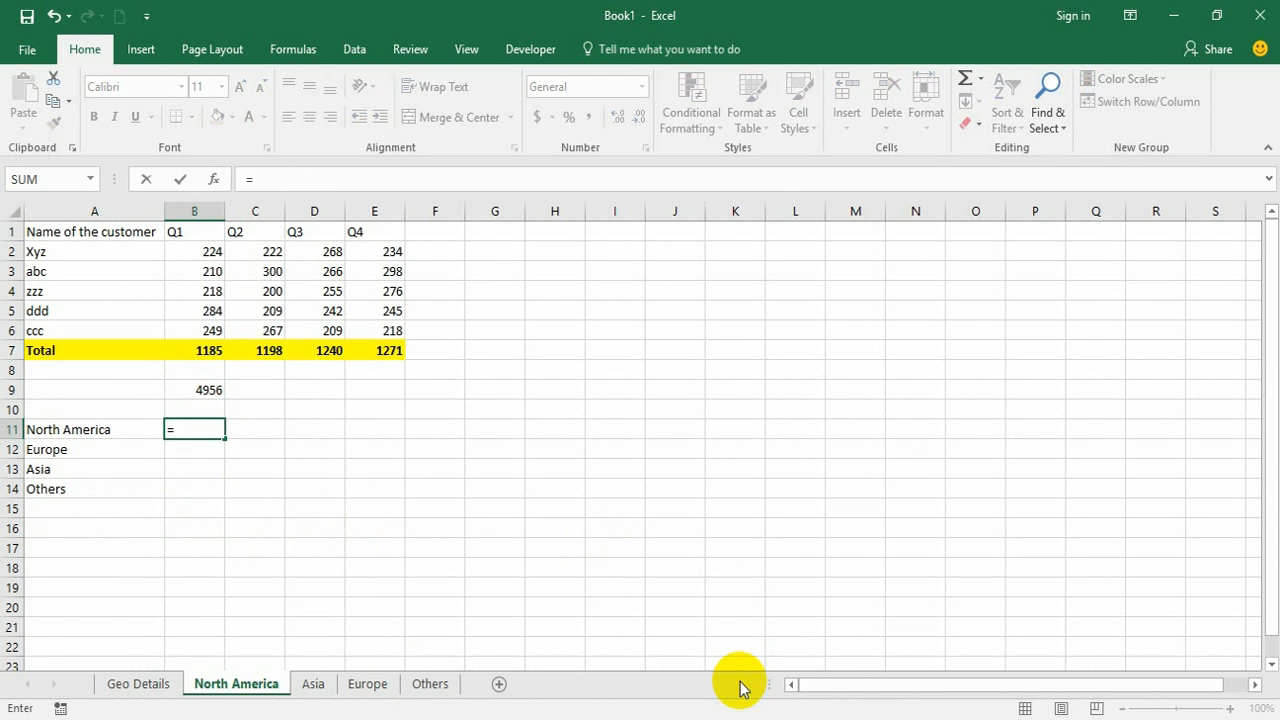
{"action": "key", "text": "Up"}
{"action": "key", "text": "Up"}
{"action": "key", "text": "Up"}
{"action": "key", "text": "Up"}
{"action": "key", "text": "Return"}
{"action": "key", "text": "Up"}
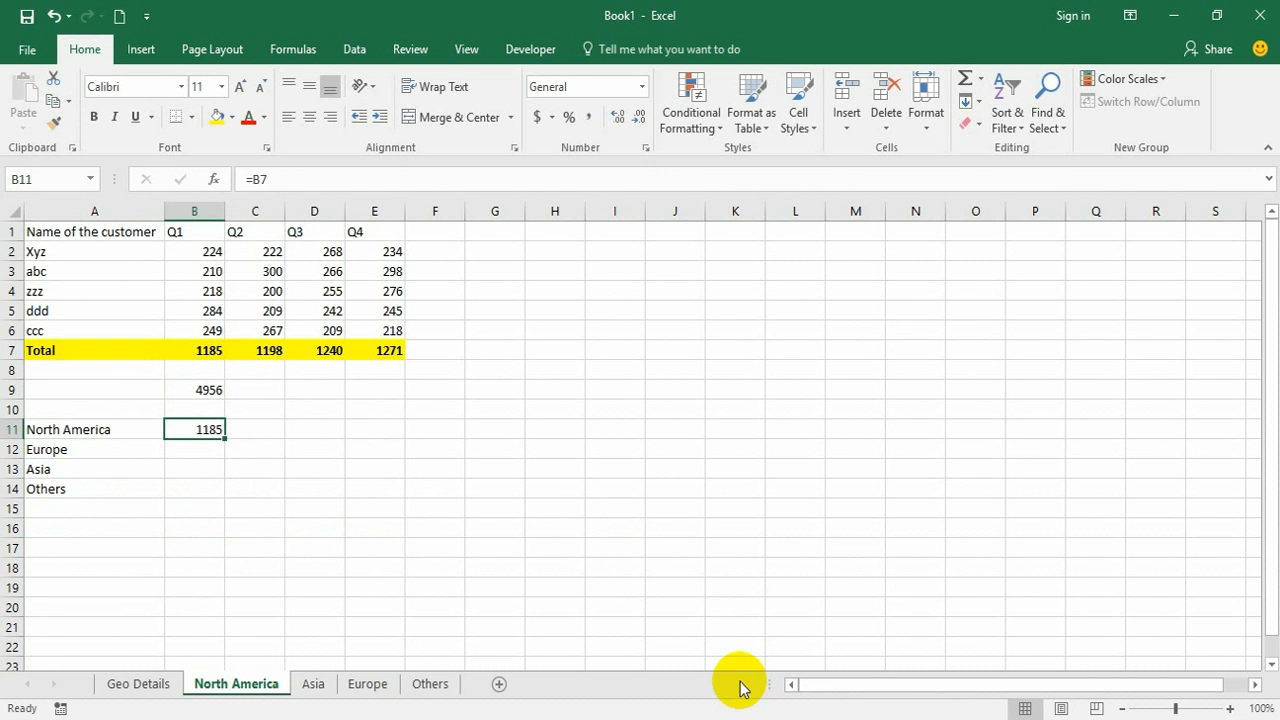
Copy the formula in B11 across C11:E11 to fill the North America totals for Q2 to Q4.
{"action": "key", "text": "Right"}
{"action": "key", "text": "Down"}
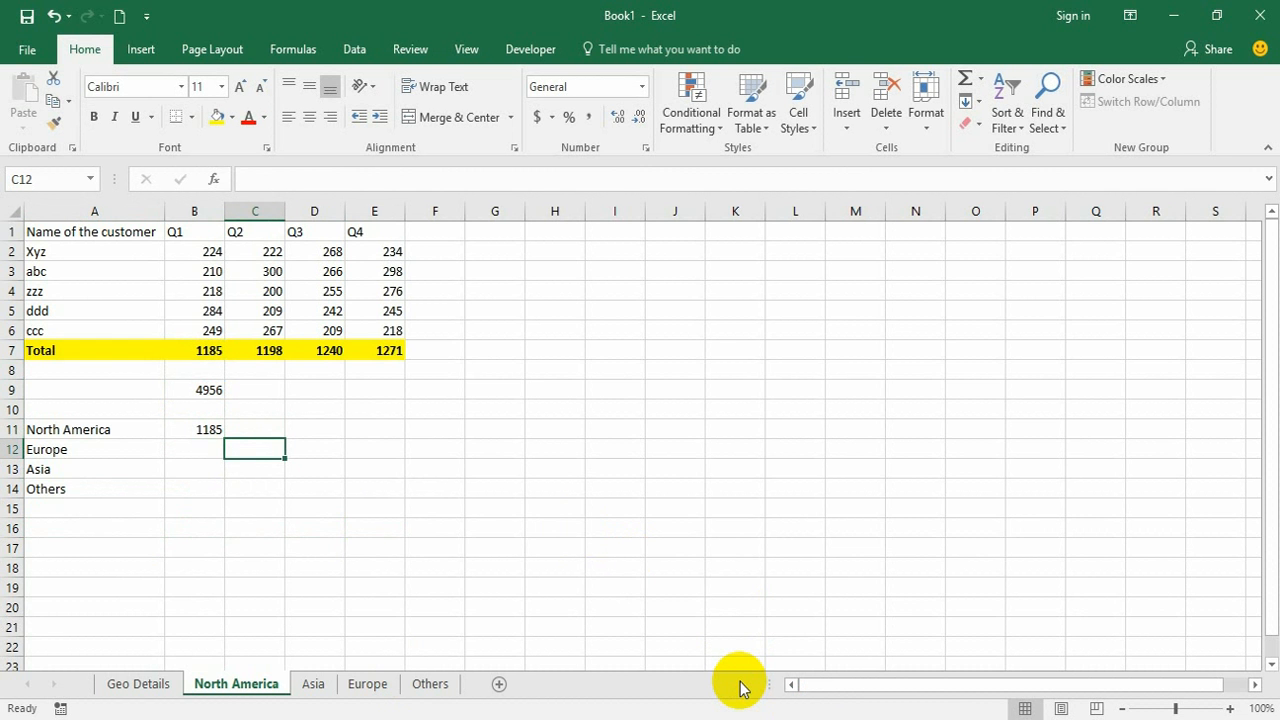
{"action": "key", "text": "Up"}
{"action": "key", "text": "Left"}
{"action": "key", "text": "ctrl+c"}
{"action": "key", "text": "Right"}
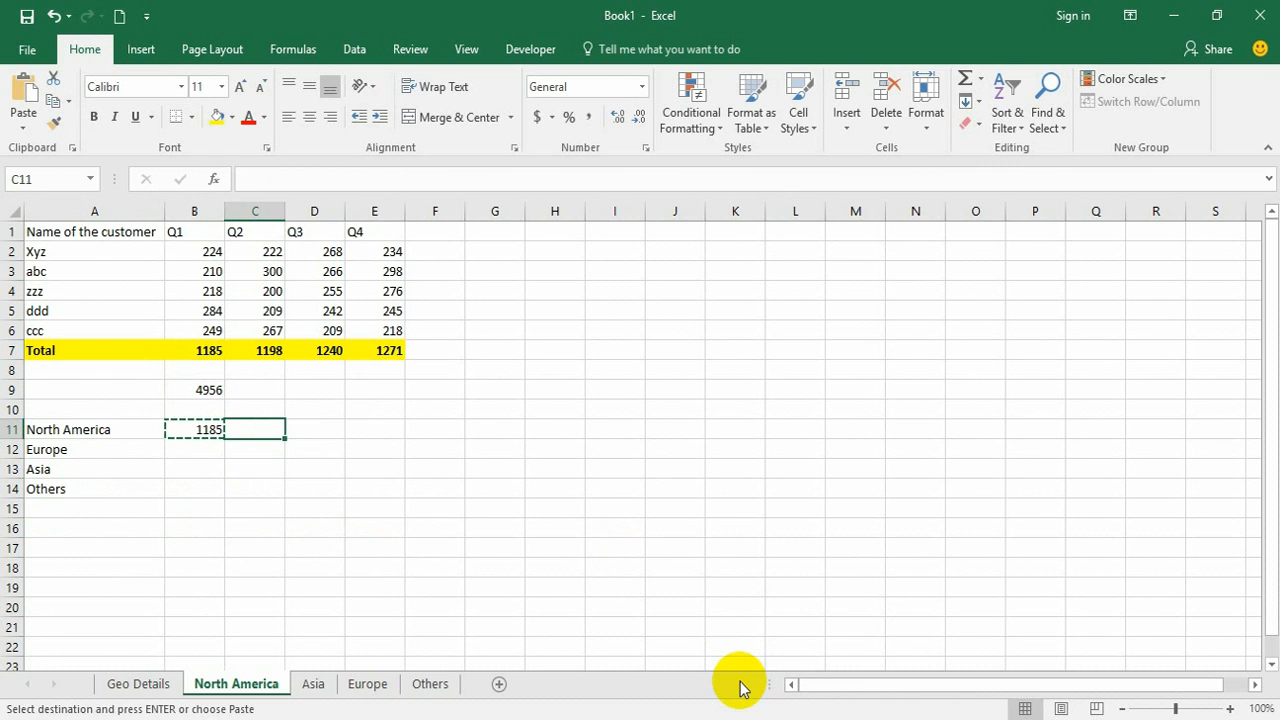
{"action": "key", "text": "shift+Right"}
{"action": "key", "text": "shift+Right"}
{"action": "key", "text": "ctrl+v"}
{"action": "key", "text": "Down"}
{"action": "key", "text": "Down"}
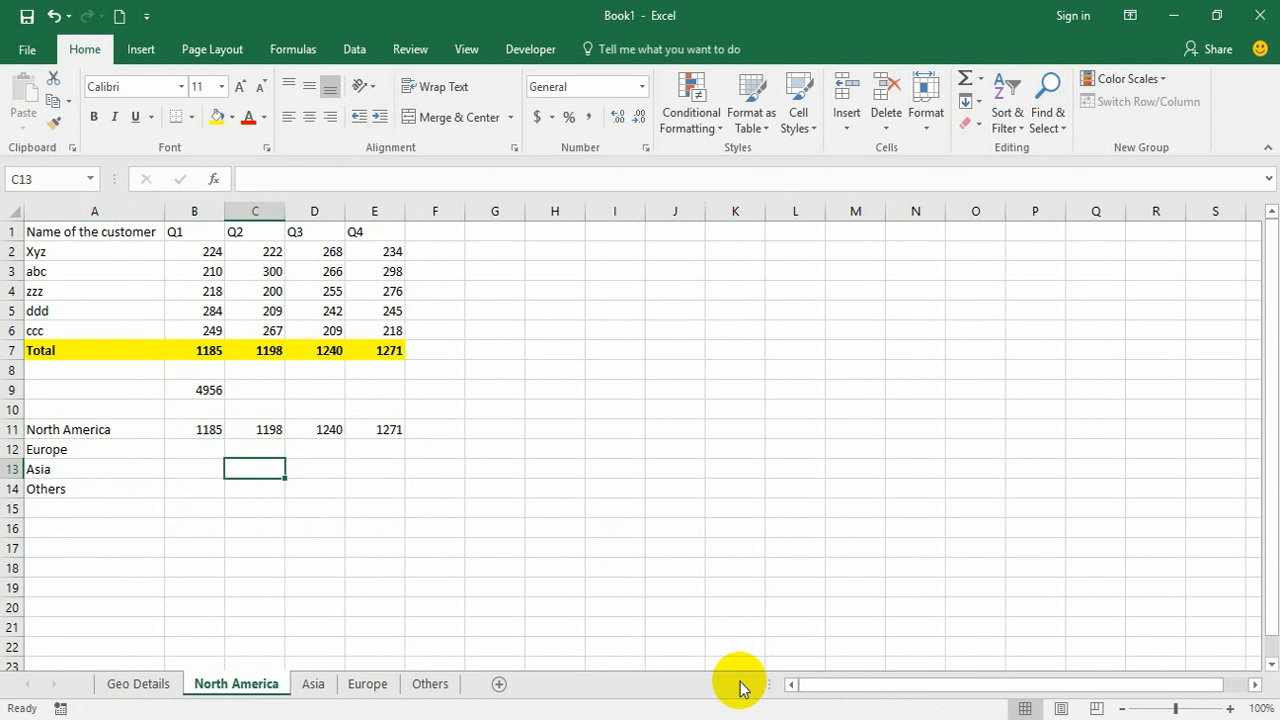
{"action": "key", "text": "Left"}
{"action": "key", "text": "Up"}
{"action": "key", "text": "Up"}
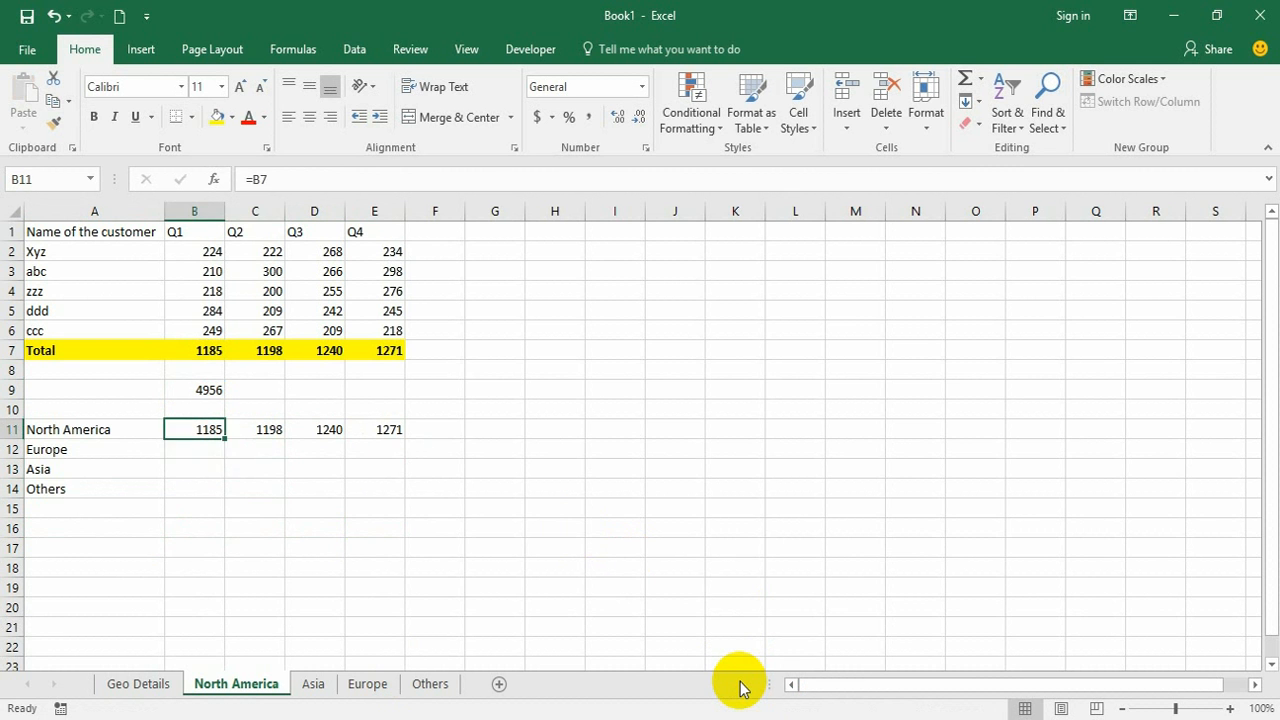
{"action": "key", "text": "Right"}
{"action": "key", "text": "Down"}
{"action": "key", "text": "Left"}
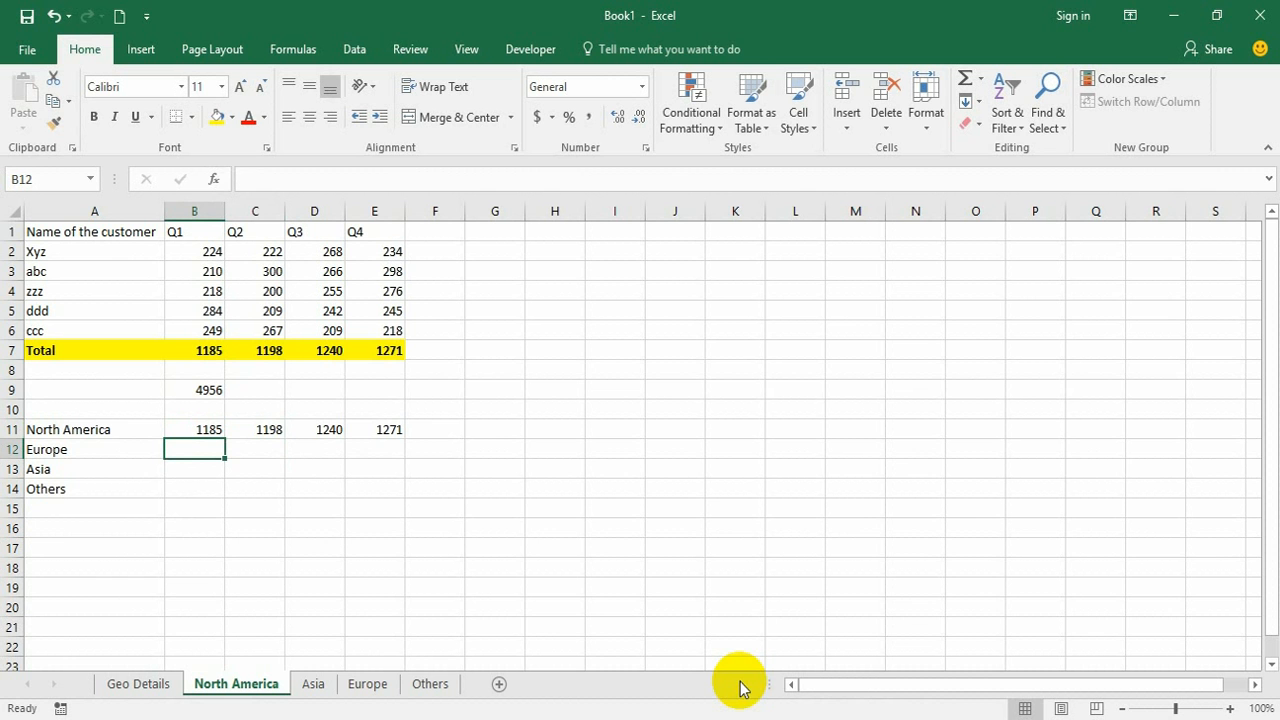
Enter =Asia!B7 in G15 to link directly to the Q1 total on the Asia sheet.
{"action": "left_click", "coordinate": [502, 511]}
{"action": "type", "text": "="}
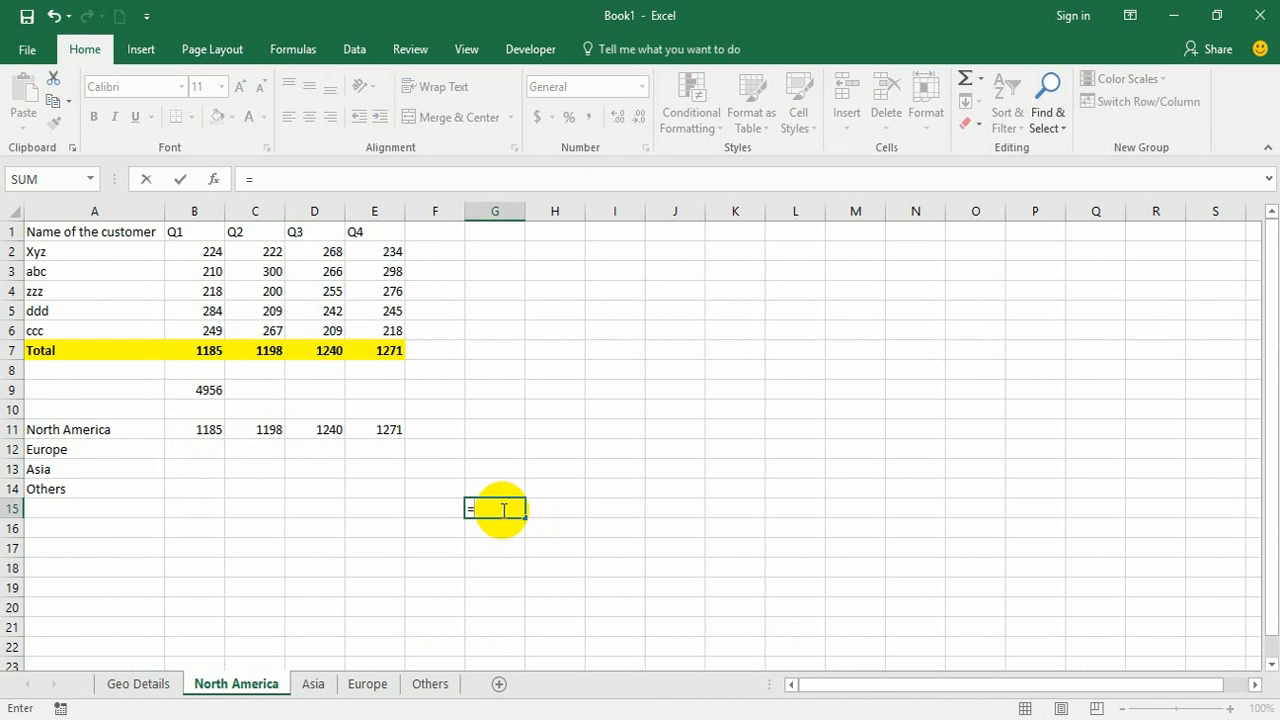
{"action": "left_click", "coordinate": [313, 684]}
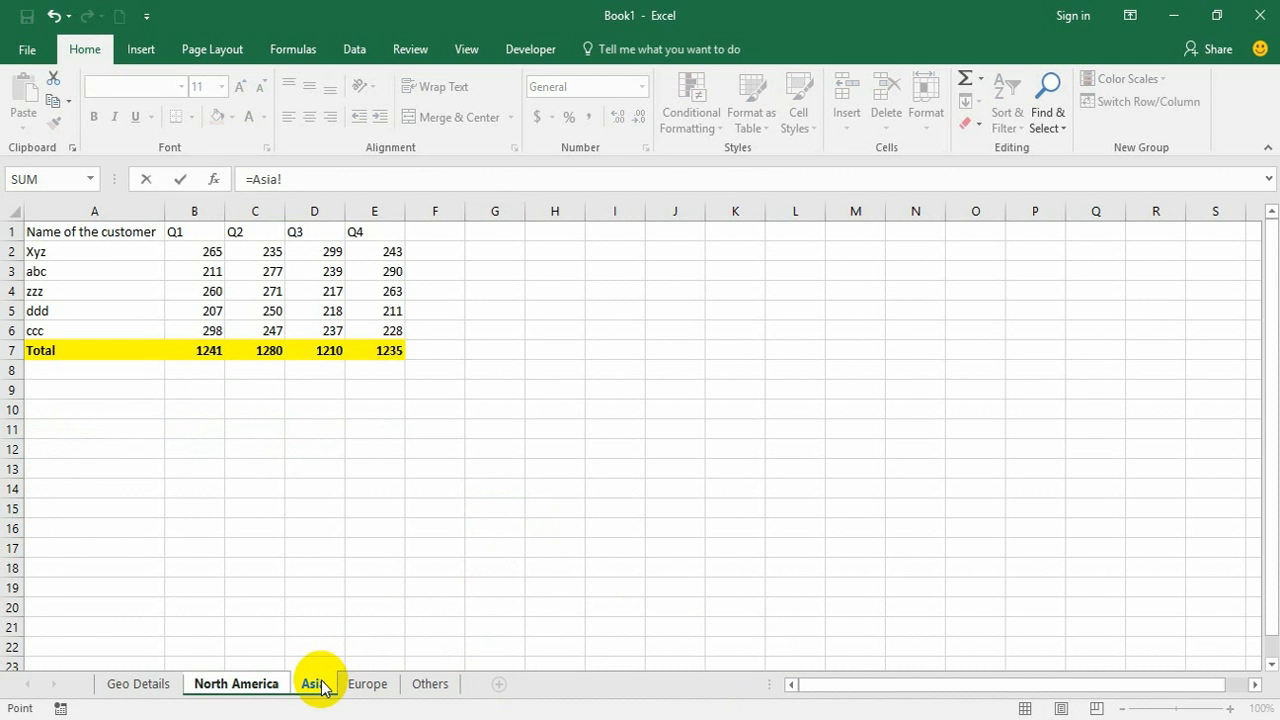
{"action": "left_click", "coordinate": [214, 351]}
{"action": "key", "text": "Return"}
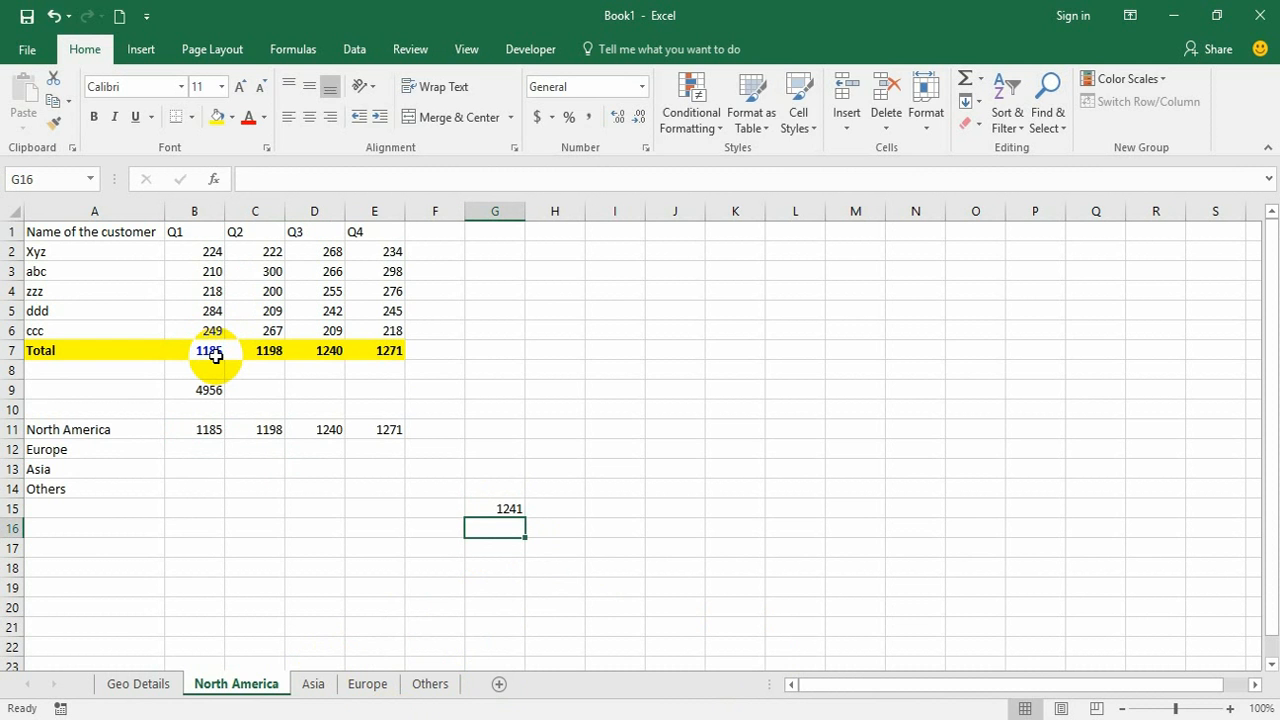
Inspect the sheet reference syntax inside the G15 formula, and clear the cell.
{"action": "key", "text": "Up"}
{"action": "key", "text": "F2"}
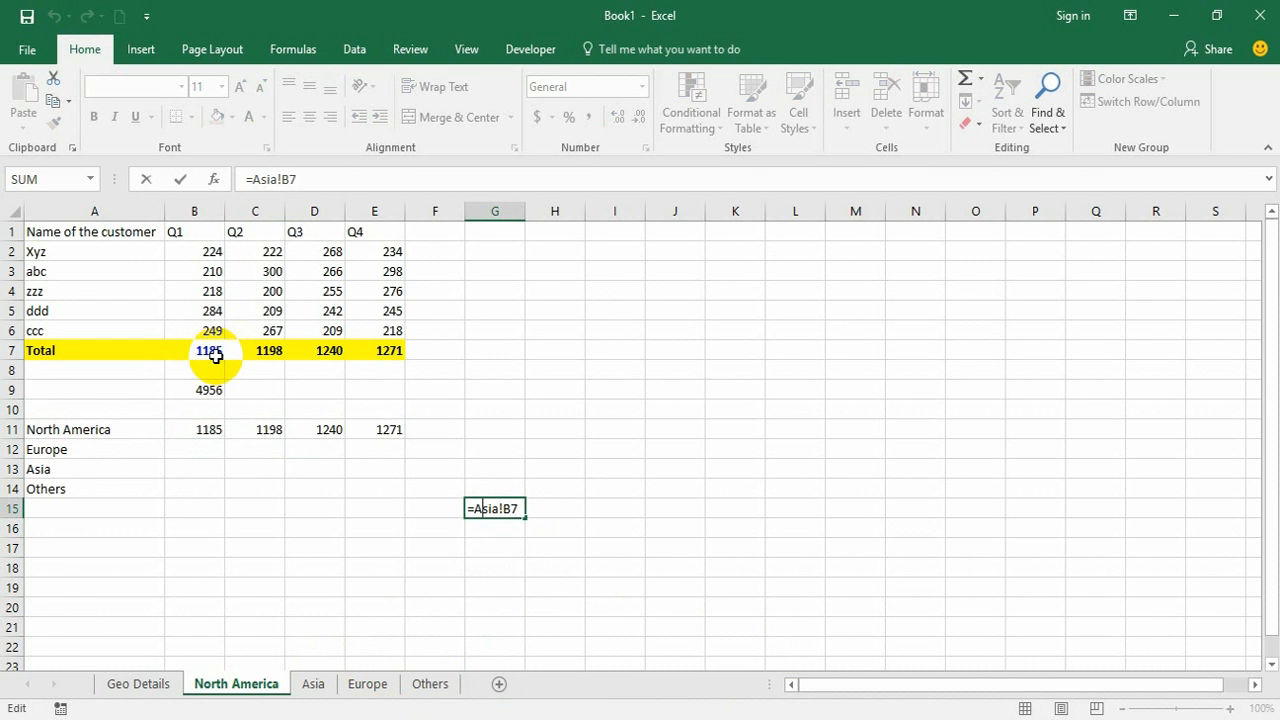
{"action": "key", "text": "Home"}
{"action": "type", "text": "'"}
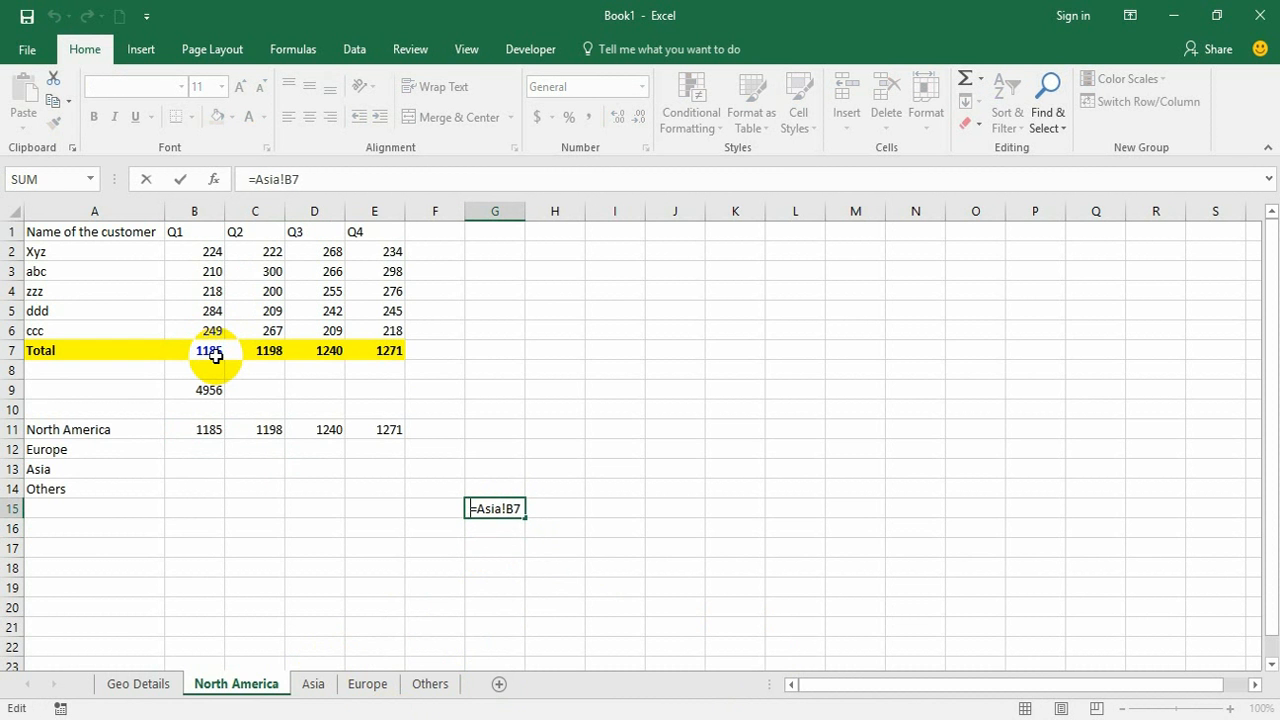
{"action": "key", "text": "Return"}
{"action": "key", "text": "Up"}
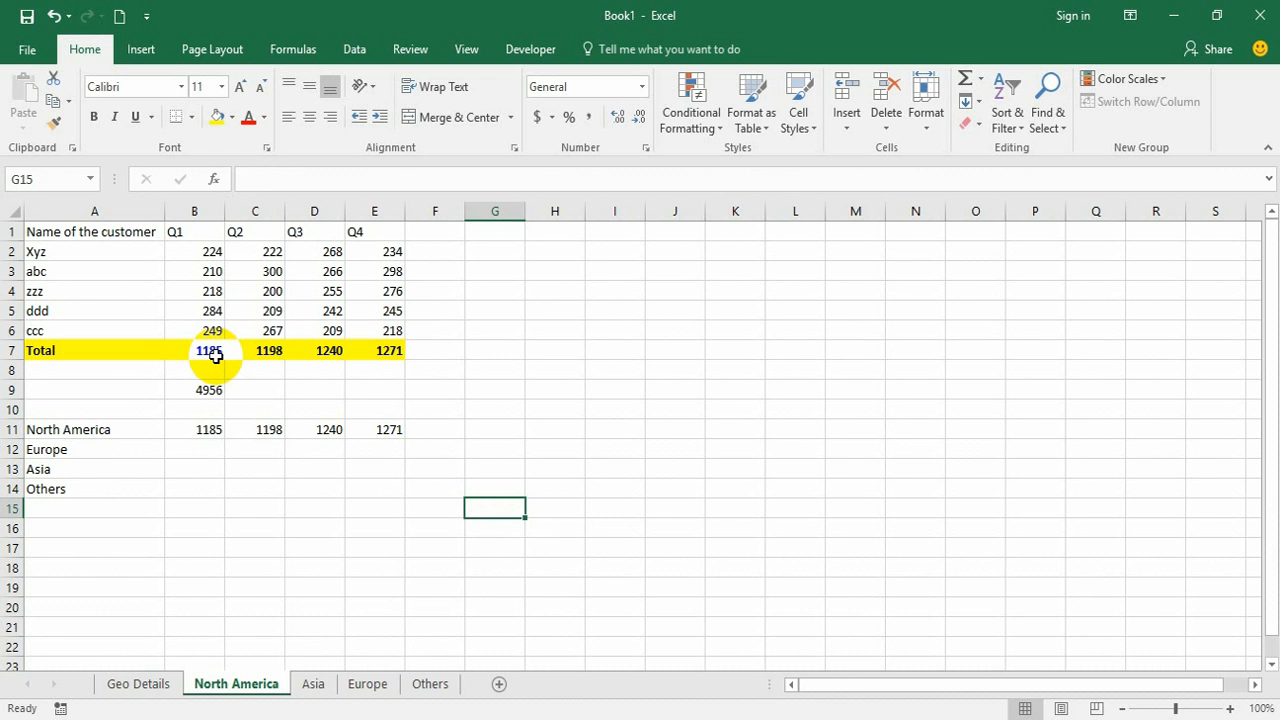
Enter =INDIRECT(A12&"!b7") in B12 to pull Europe's Q1 total using the sheet name in column A.
{"action": "left_click", "coordinate": [172, 450]}
{"action": "type", "text": "="}
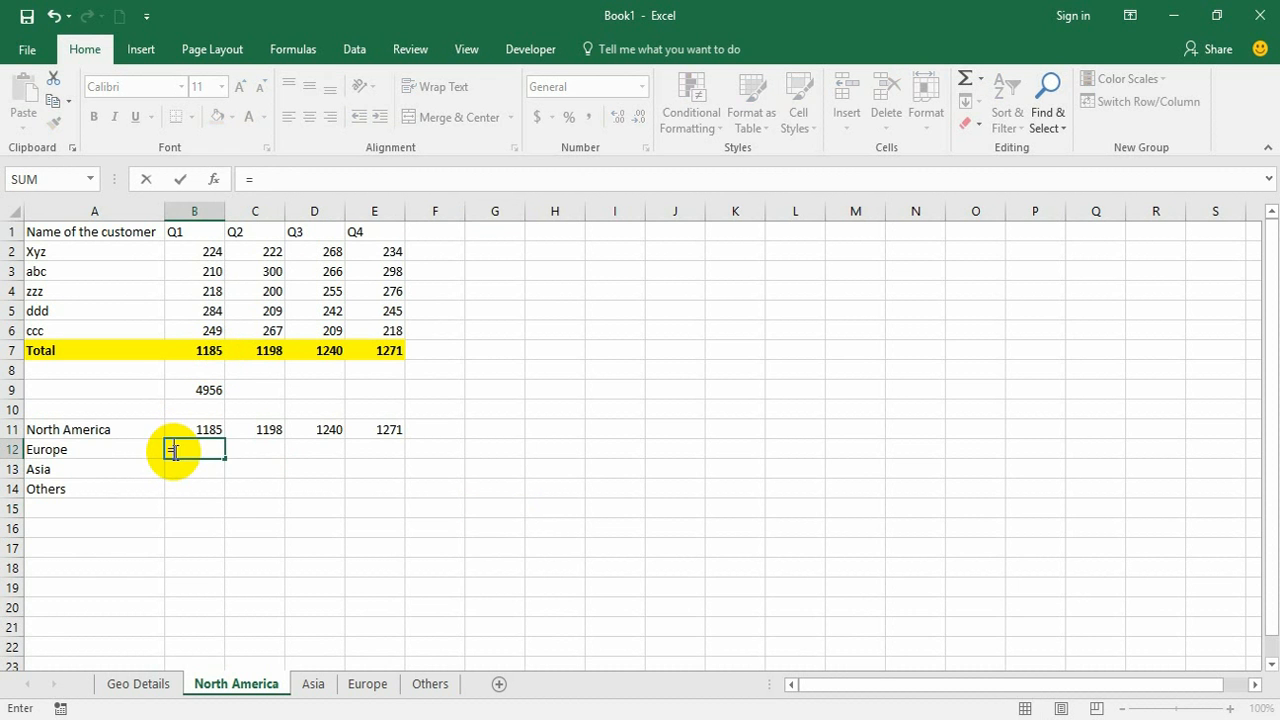
{"action": "type", "text": "indirect("}
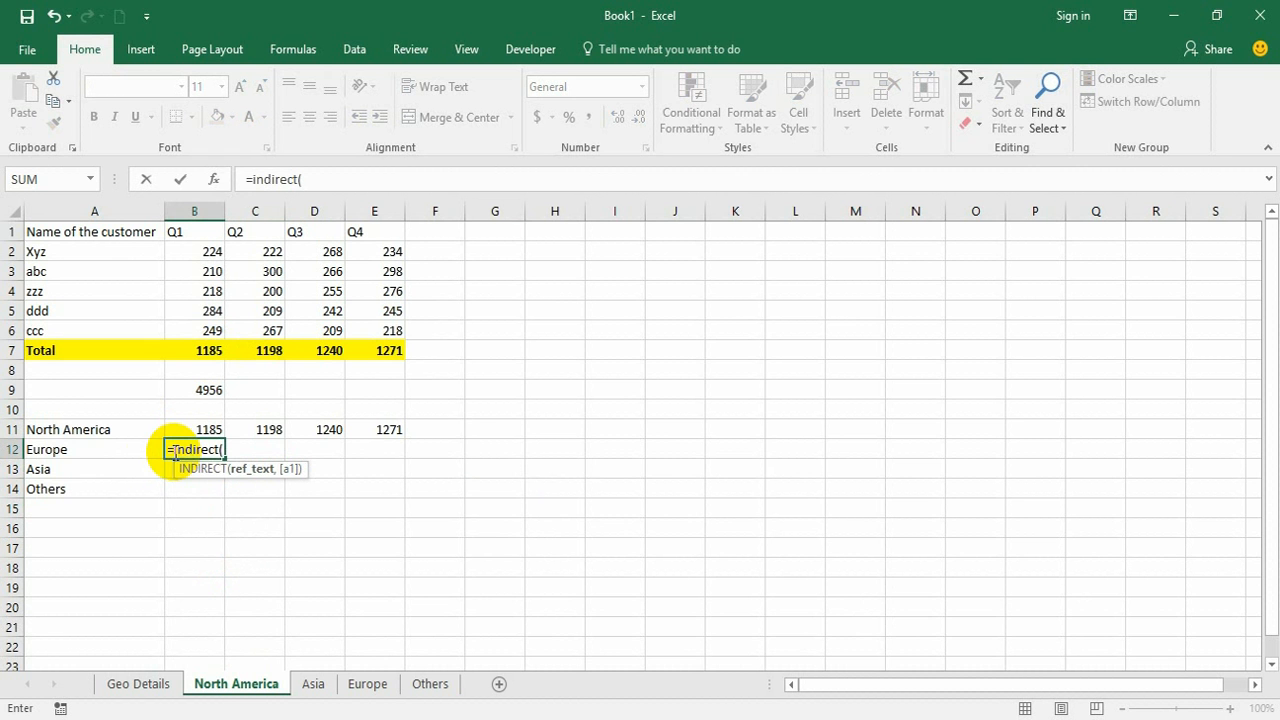
{"action": "left_click", "coordinate": [118, 445]}
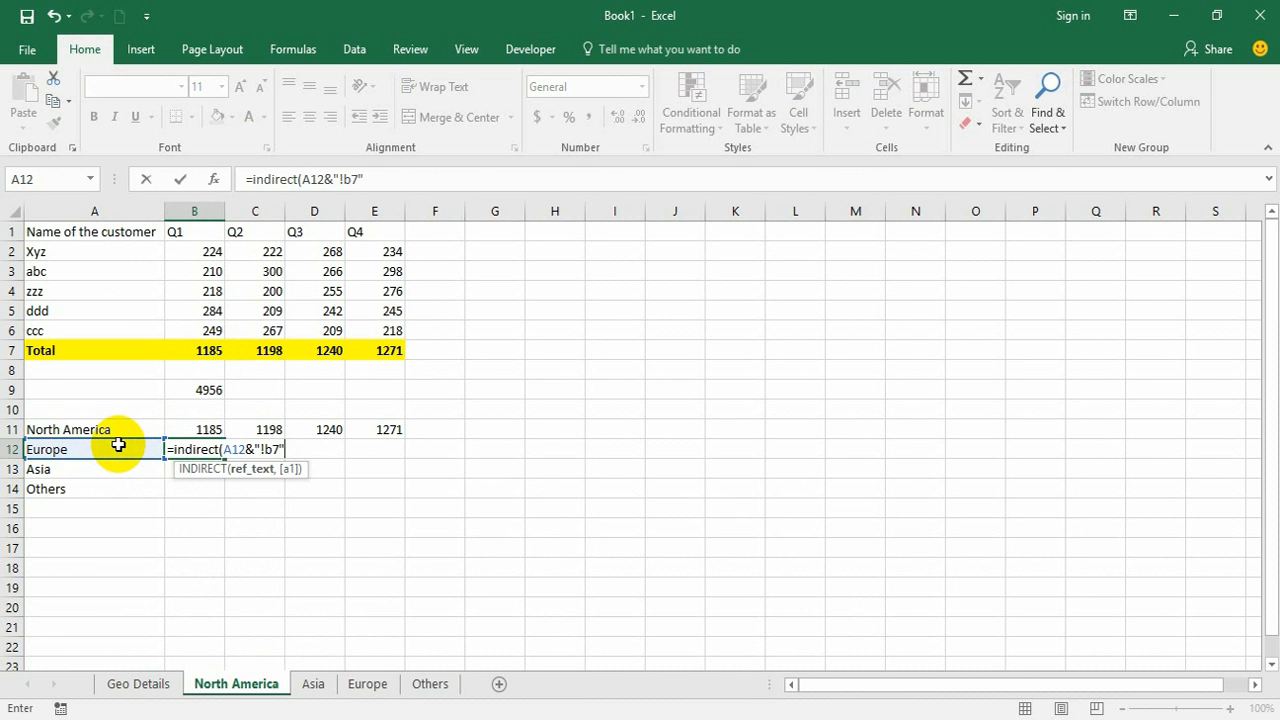
{"action": "key", "text": "Return"}
{"action": "key", "text": "Up"}
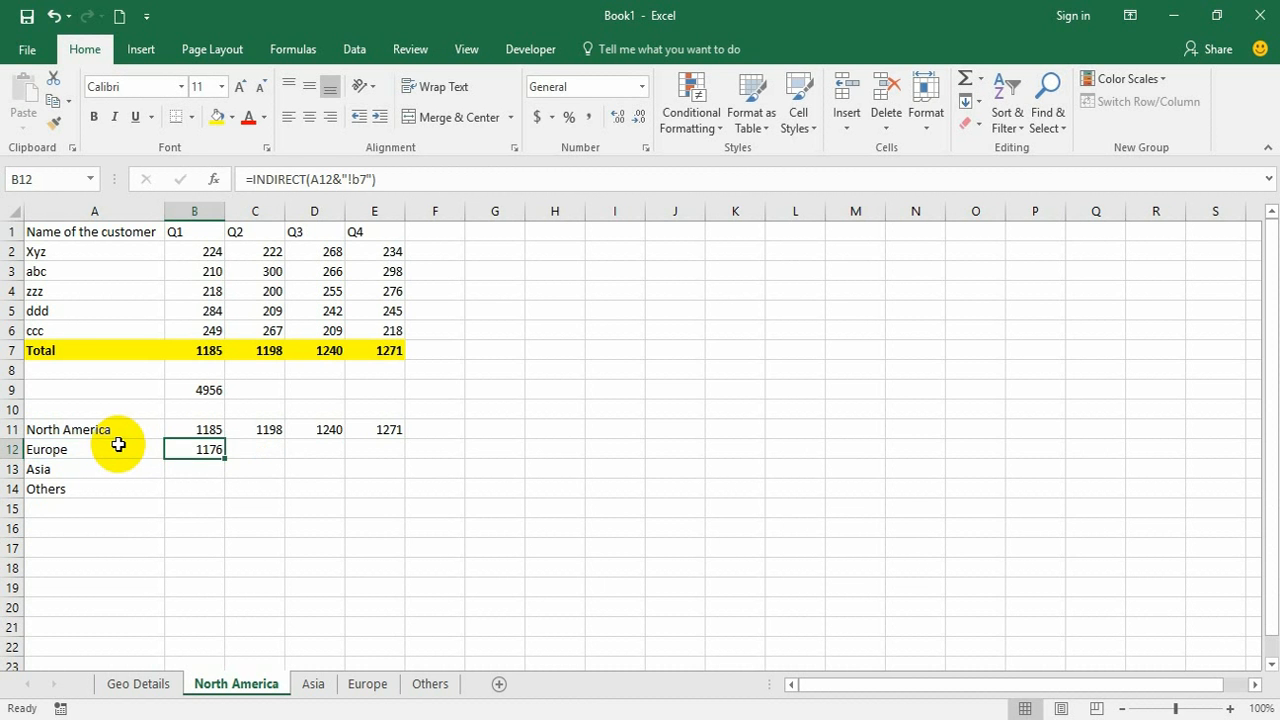
Lock the column of the A12 reference in B12 so the formula reads =INDIRECT($A12&"!b7").
{"action": "key", "text": "F2"}
{"action": "key", "text": "Escape"}
{"action": "key", "text": "ctrl+c"}
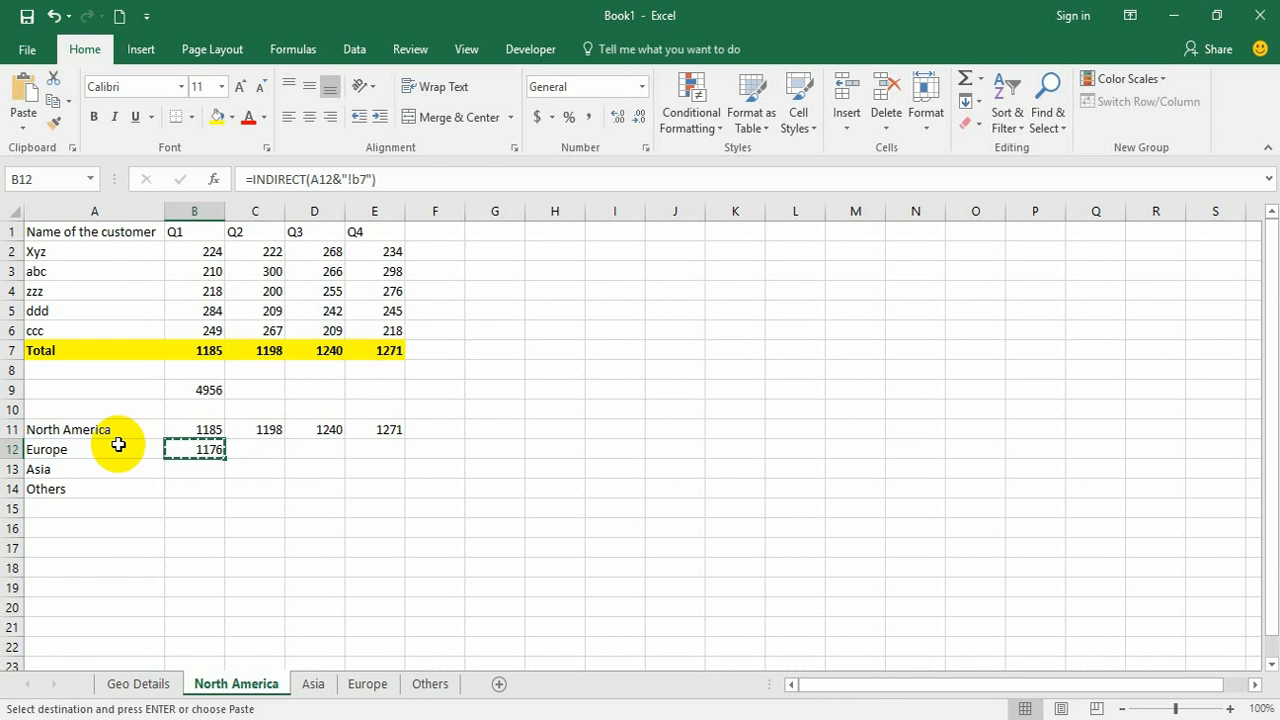
{"action": "key", "text": "F2"}
{"action": "left_click_drag", "start_coordinate": [231, 449], "coordinate": [242, 449]}
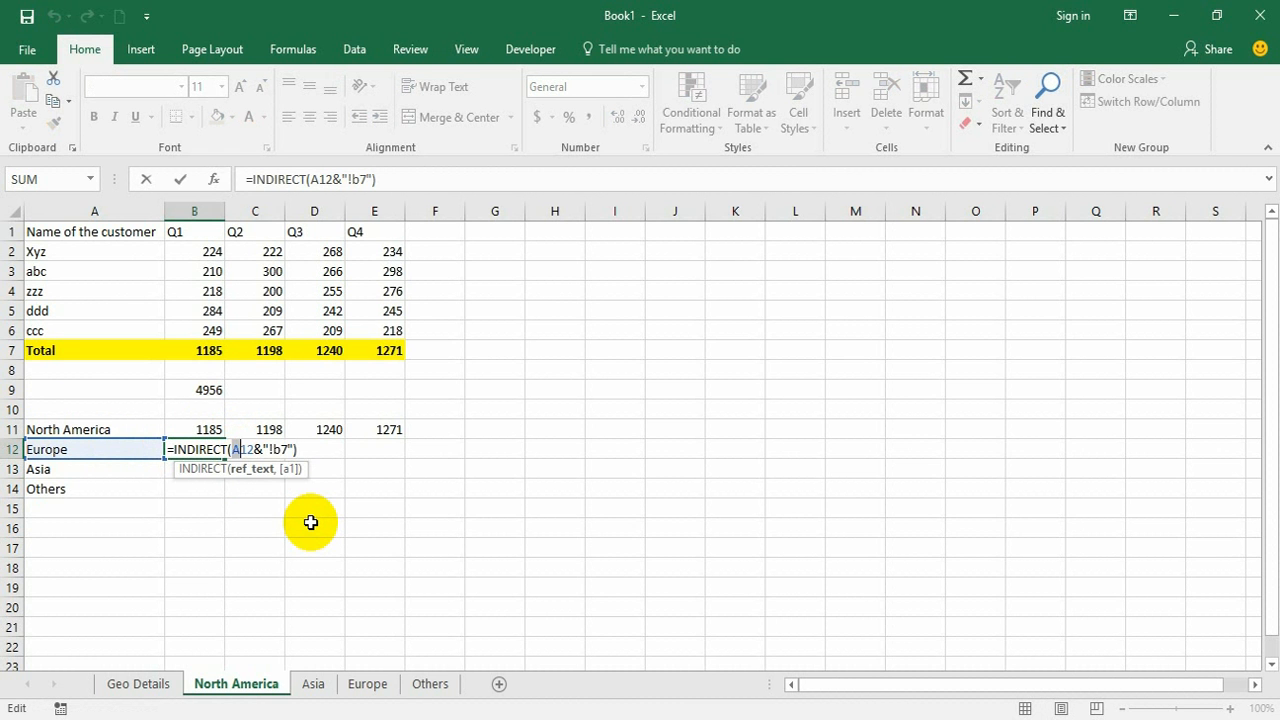
{"action": "key", "text": "End"}
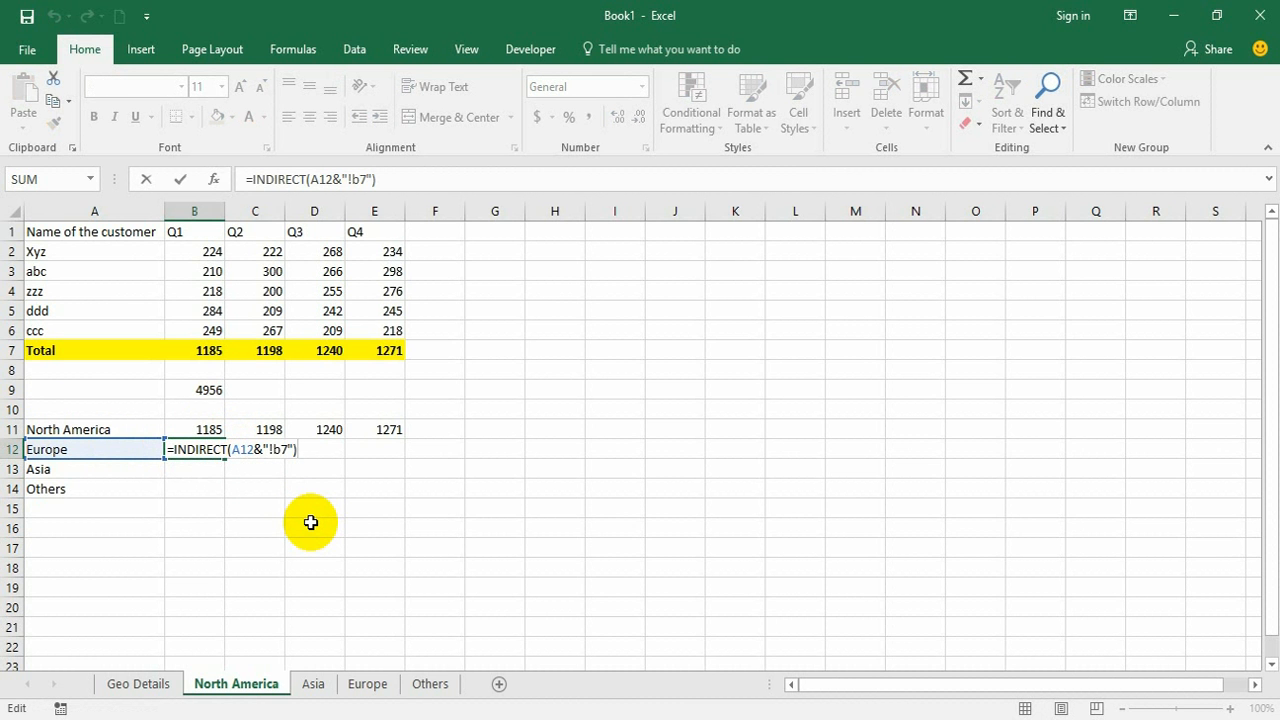
{"action": "key", "text": "Left"}
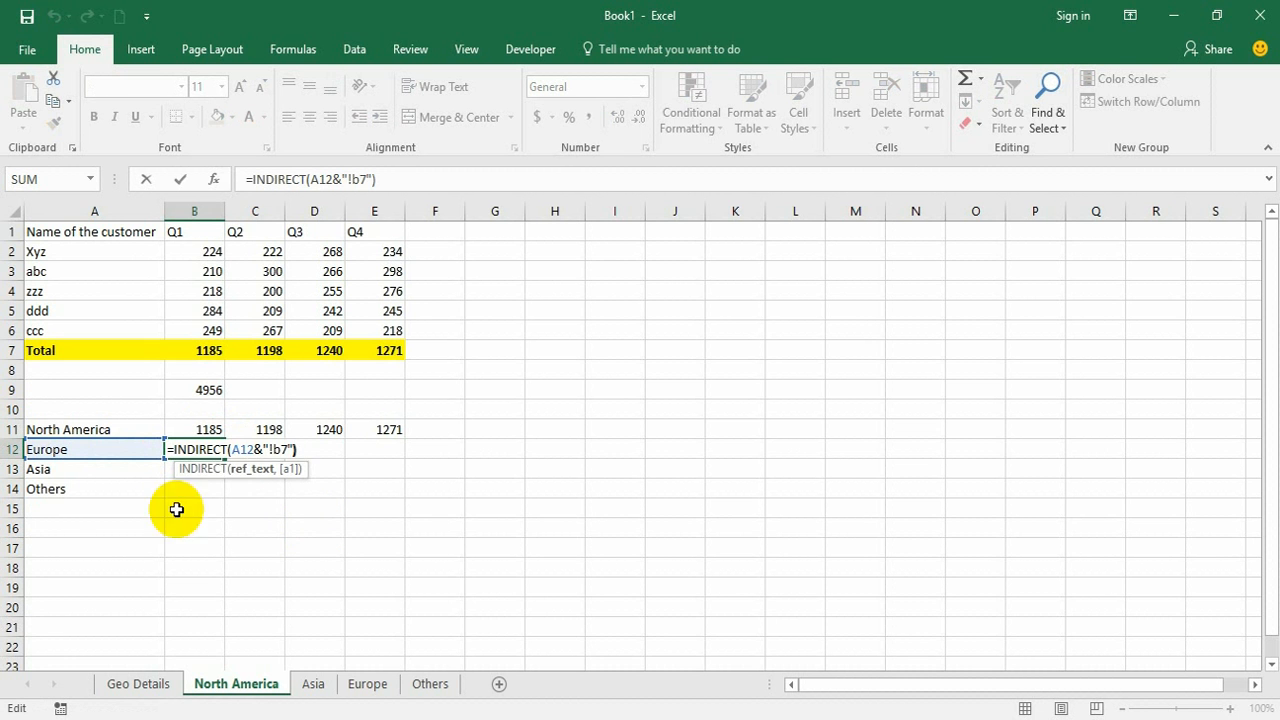
{"action": "left_click", "coordinate": [246, 454]}
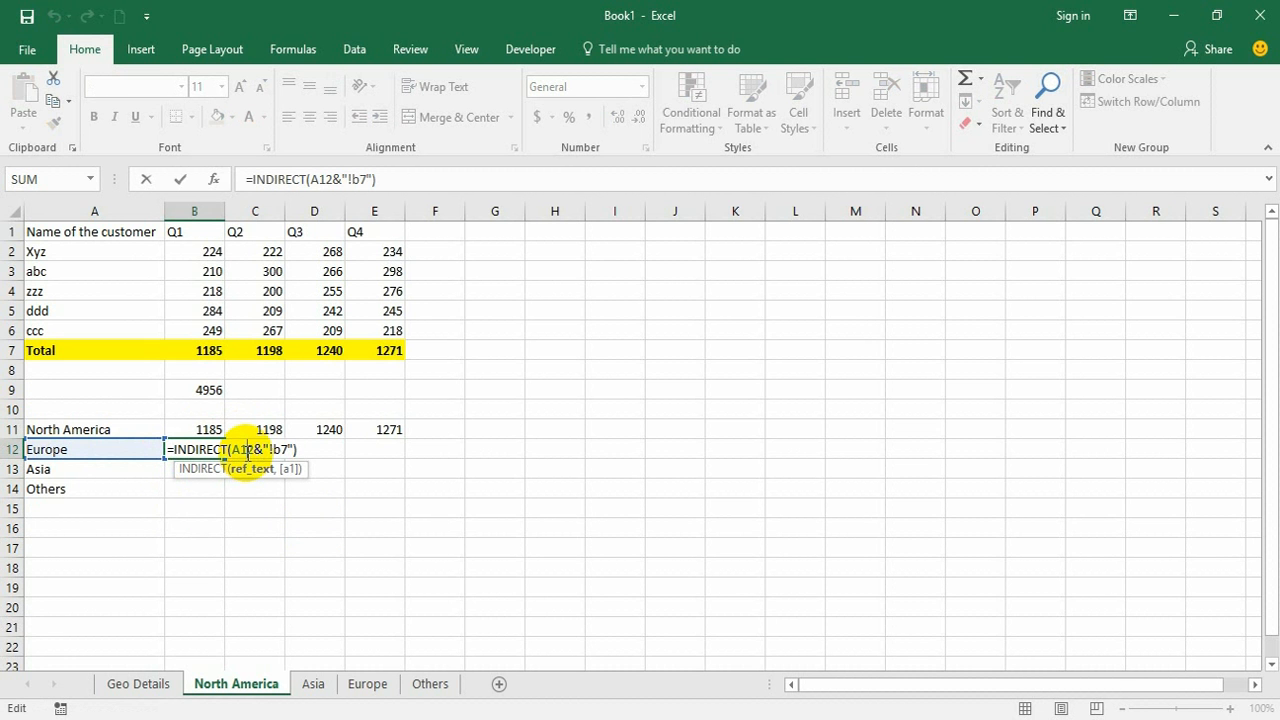
{"action": "key", "text": "F4"}
{"action": "key", "text": "F4"}
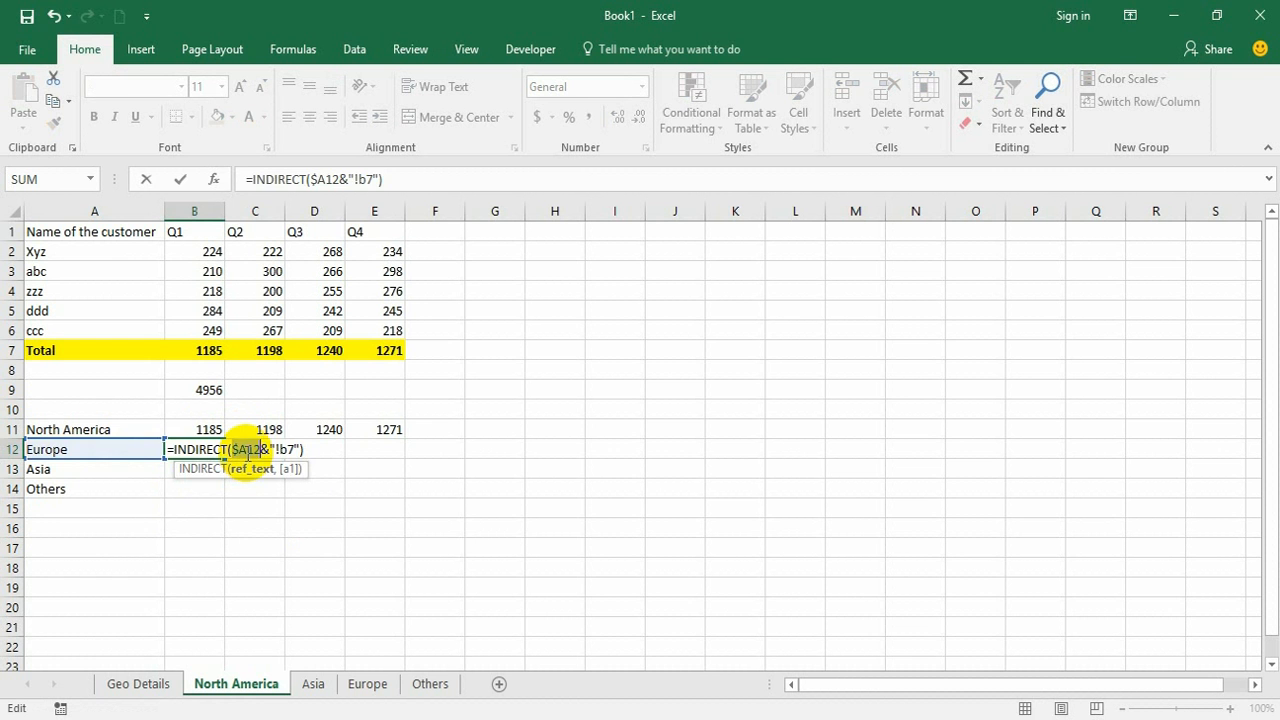
{"action": "key", "text": "Return"}
{"action": "key", "text": "Up"}
Copy the B12 formula to C12 and change its referenced cell to c7 for Europe's Q2 total.
{"action": "key", "text": "ctrl+c"}
{"action": "left_click", "coordinate": [246, 453]}
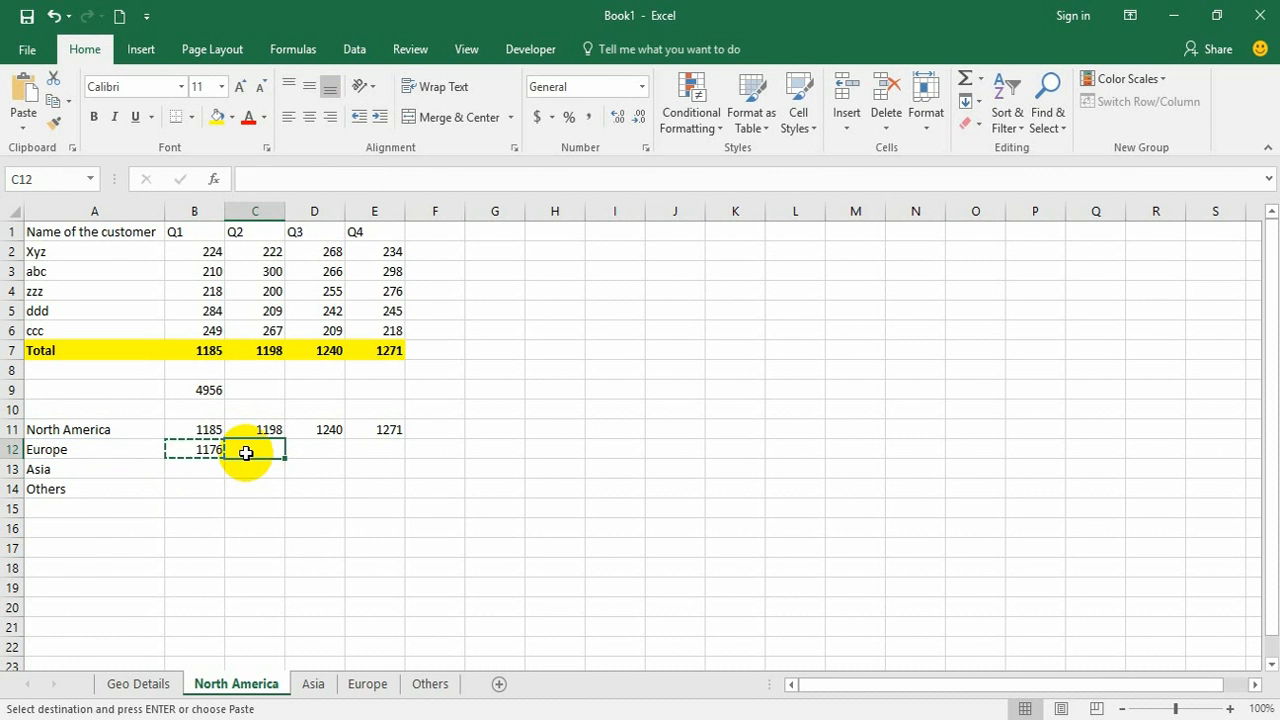
{"action": "key", "text": "Return"}
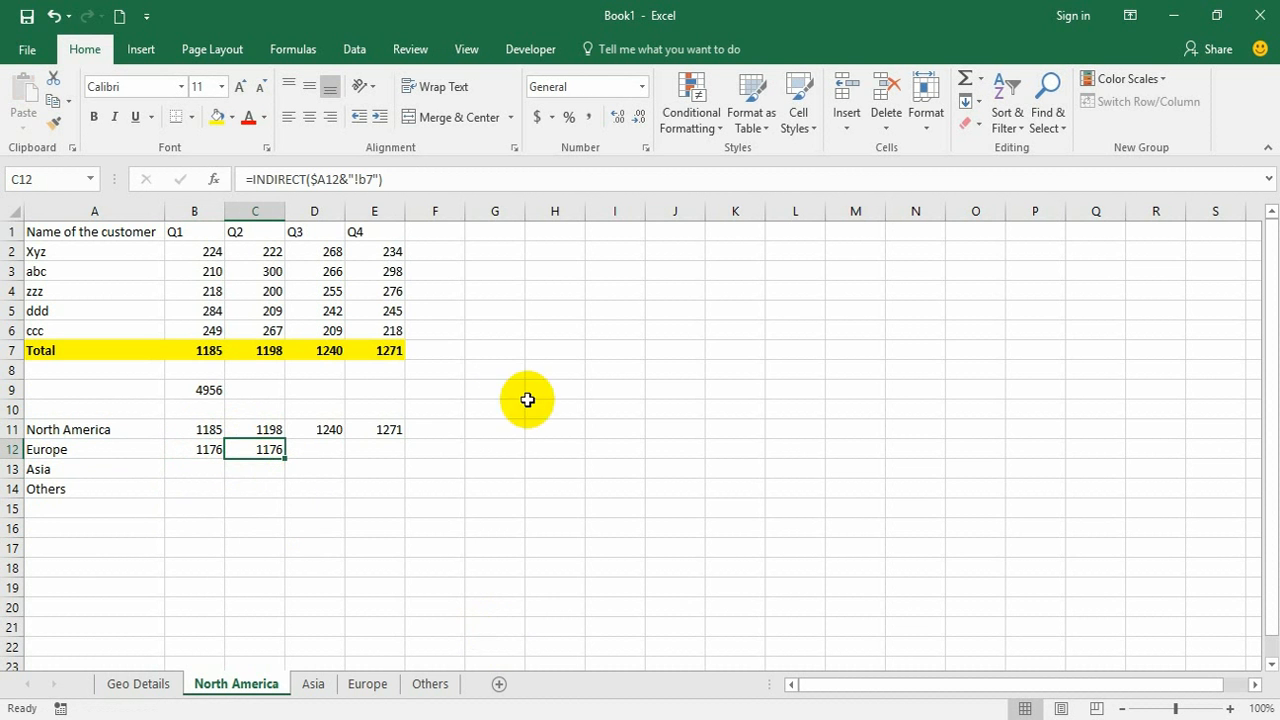
{"action": "left_click", "coordinate": [366, 180]}
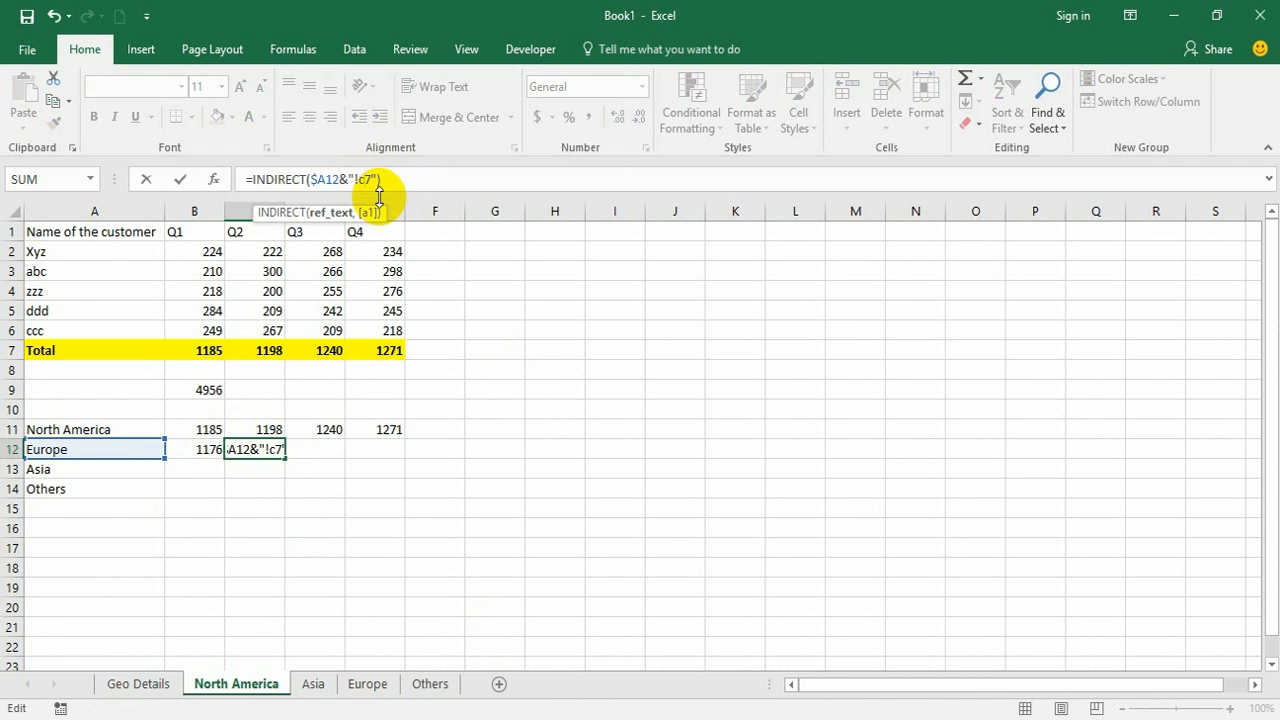
{"action": "key", "text": "Return"}
{"action": "key", "text": "Up"}
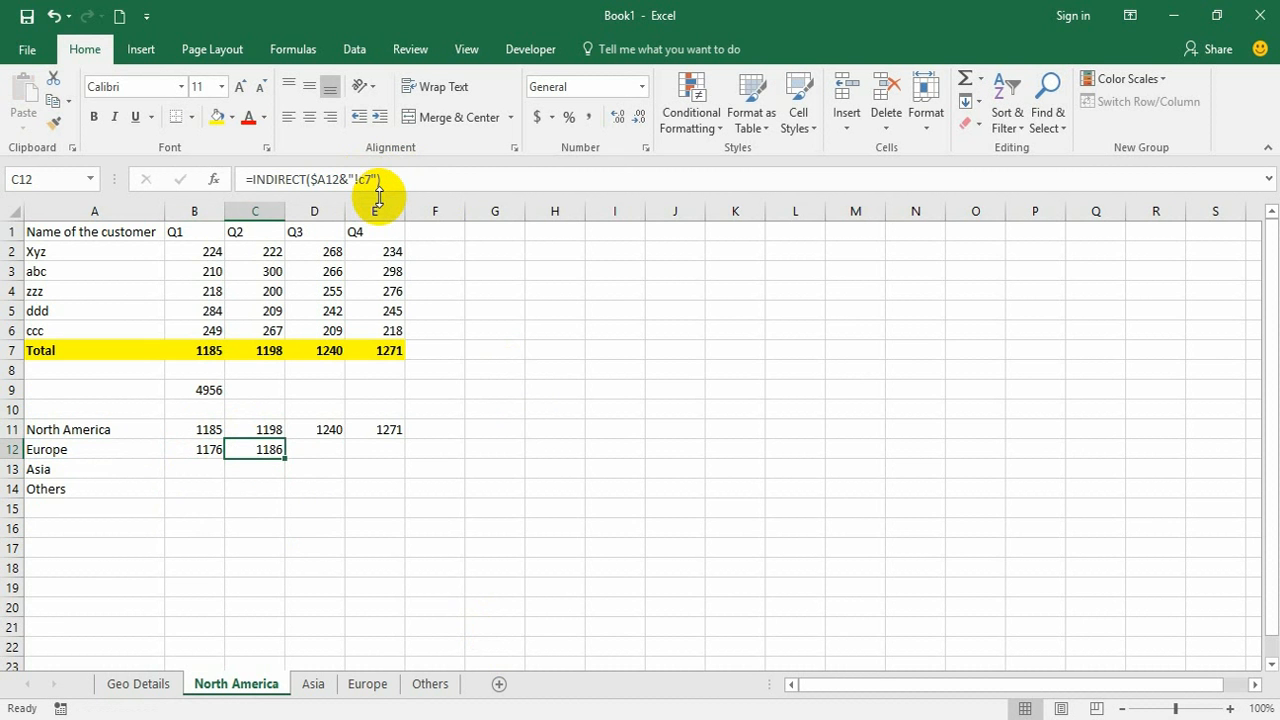
Copy the C12 formula to D12 and change its referenced cell to d7 for Europe's Q3 total.
{"action": "key", "text": "Right"}
{"action": "key", "text": "Down"}
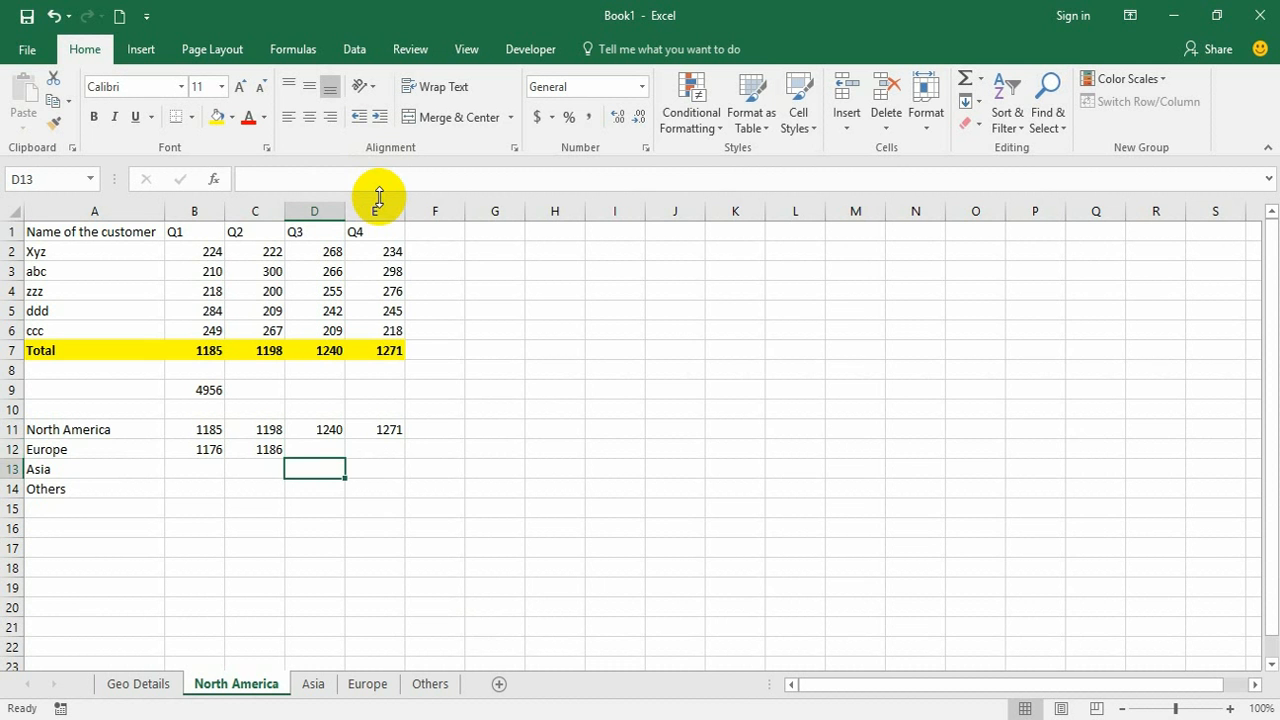
{"action": "key", "text": "Up"}
{"action": "key", "text": "Left"}
{"action": "key", "text": "ctrl+c"}
{"action": "key", "text": "Right"}
{"action": "key", "text": "ctrl+v"}
{"action": "key", "text": "F2"}
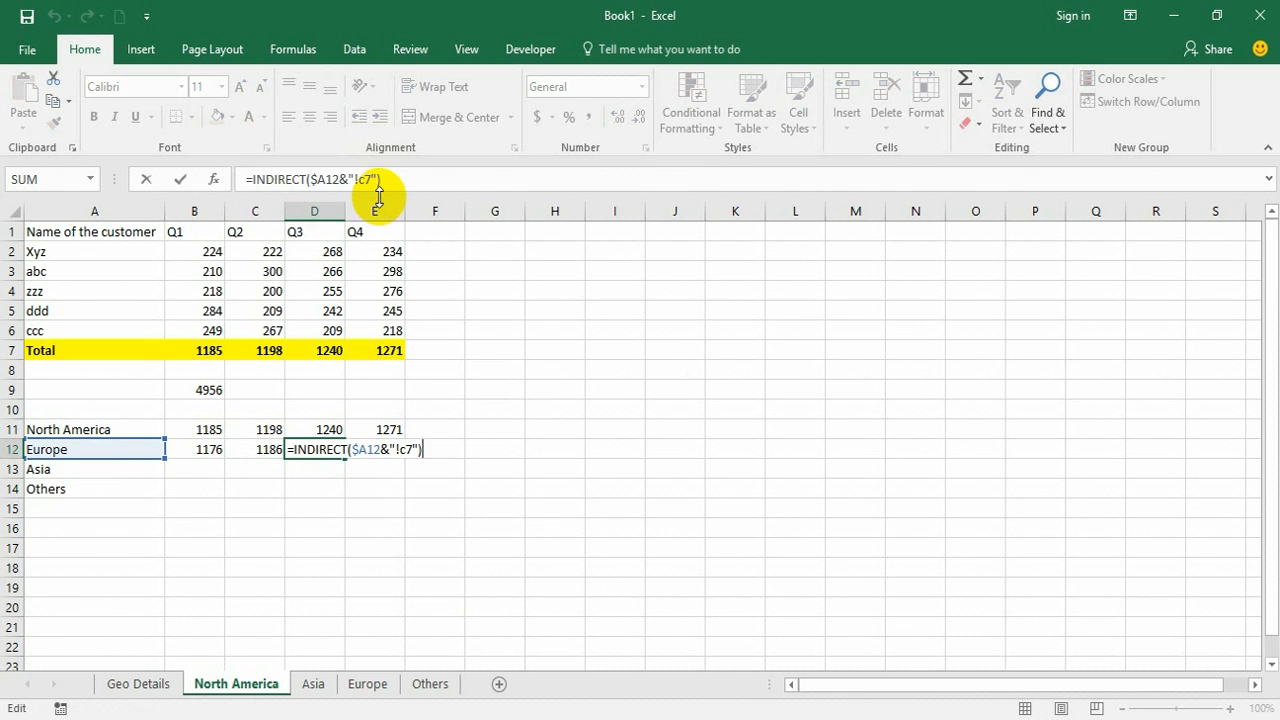
{"action": "left_click", "coordinate": [367, 181]}
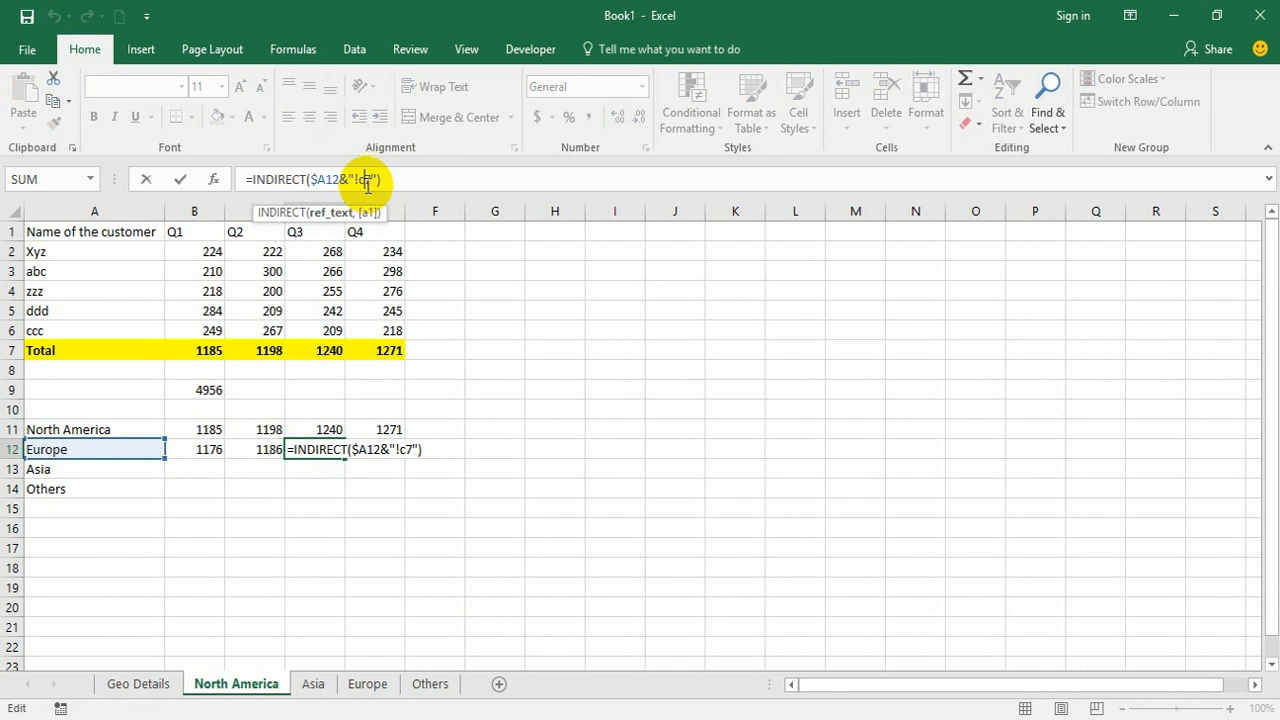
{"action": "type", "text": "d"}
{"action": "key", "text": "Return"}
{"action": "key", "text": "Up"}
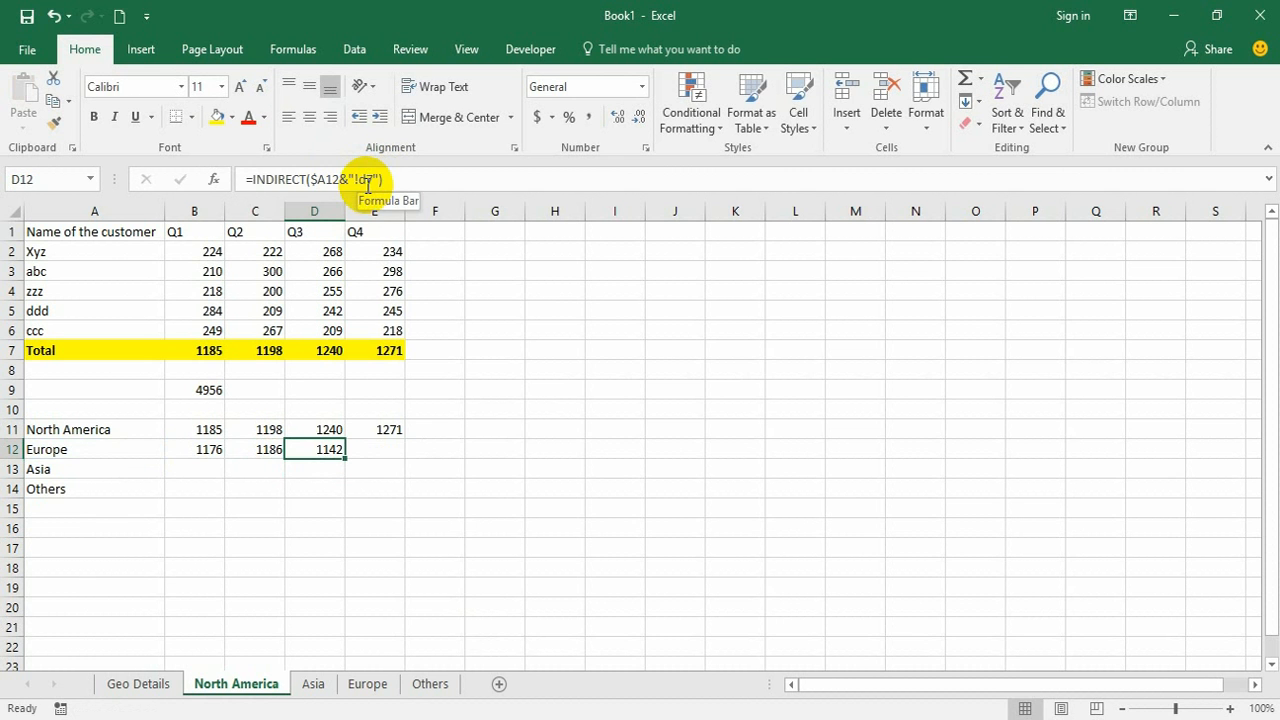
Copy the D12 formula to E12 and change its referenced cell to e7 for Europe's Q4 total.
{"action": "key", "text": "ctrl+c"}
{"action": "key", "text": "Right"}
{"action": "key", "text": "ctrl+v"}
{"action": "key", "text": "F2"}
{"action": "key", "text": "Escape"}
{"action": "left_click", "coordinate": [369, 179]}
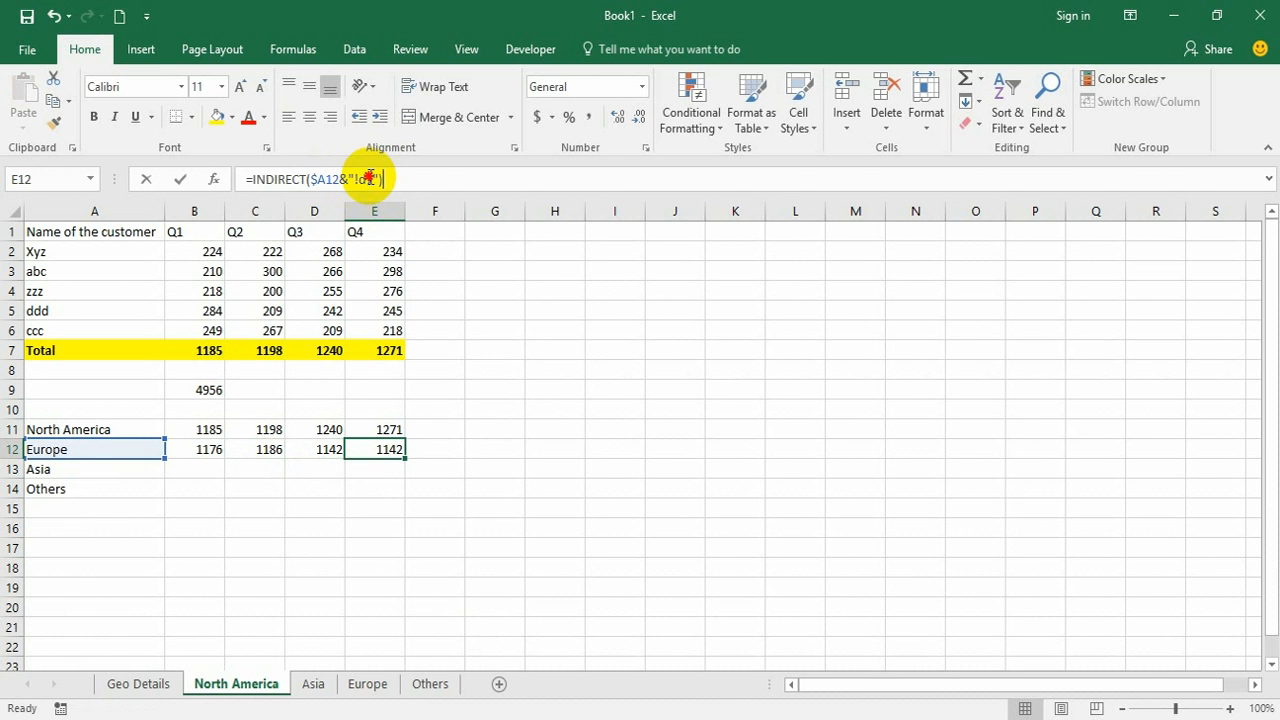
{"action": "type", "text": "e7"}
{"action": "key", "text": "Return"}
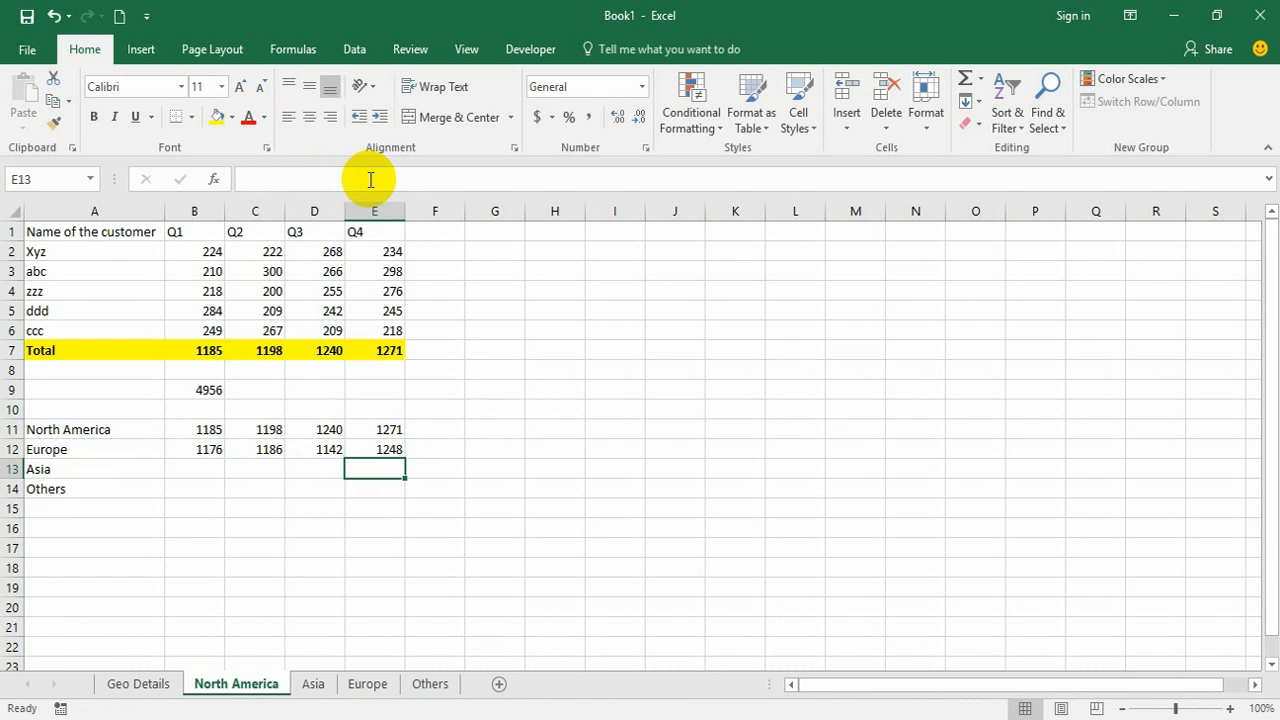
Copy the Europe formulas in B12:E12 down to rows 13 and 14 to fill the Asia and Others totals.
{"action": "key", "text": "Up"}
{"action": "key", "text": "Left"}
{"action": "key", "text": "Left"}
{"action": "key", "text": "Left"}
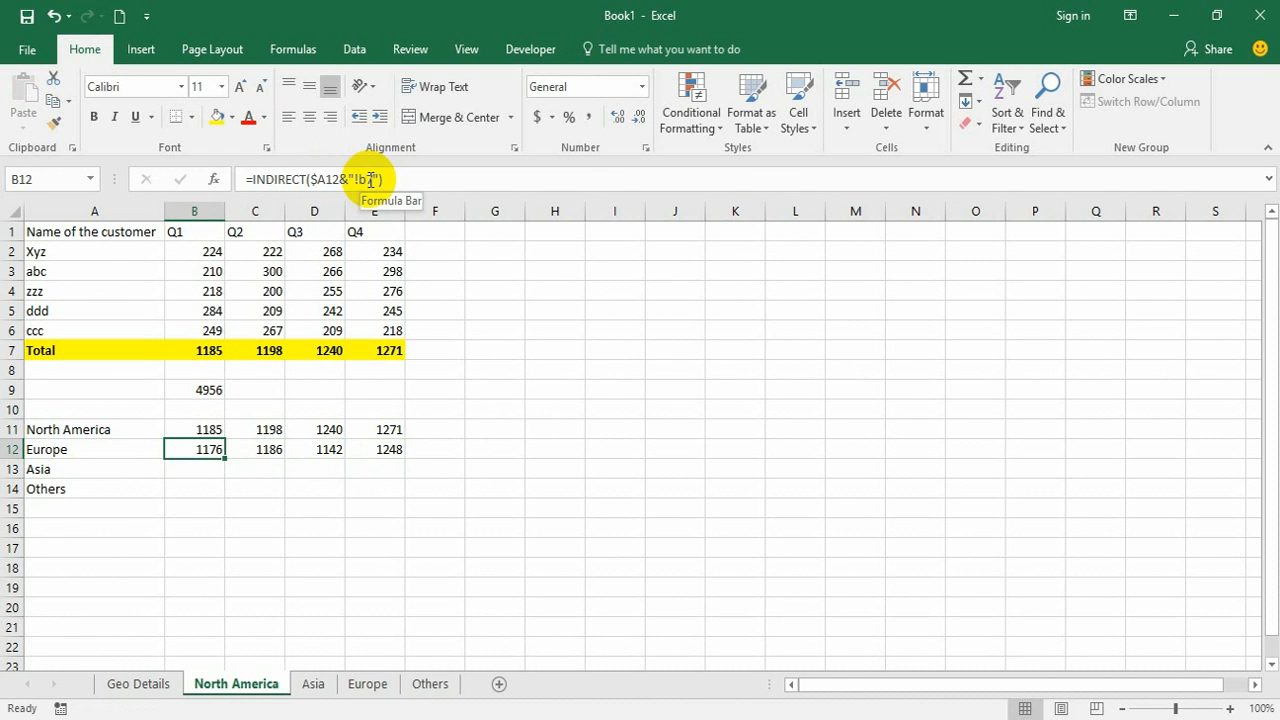
{"action": "key", "text": "shift+Right"}
{"action": "key", "text": "shift+Right"}
{"action": "key", "text": "shift+Right"}
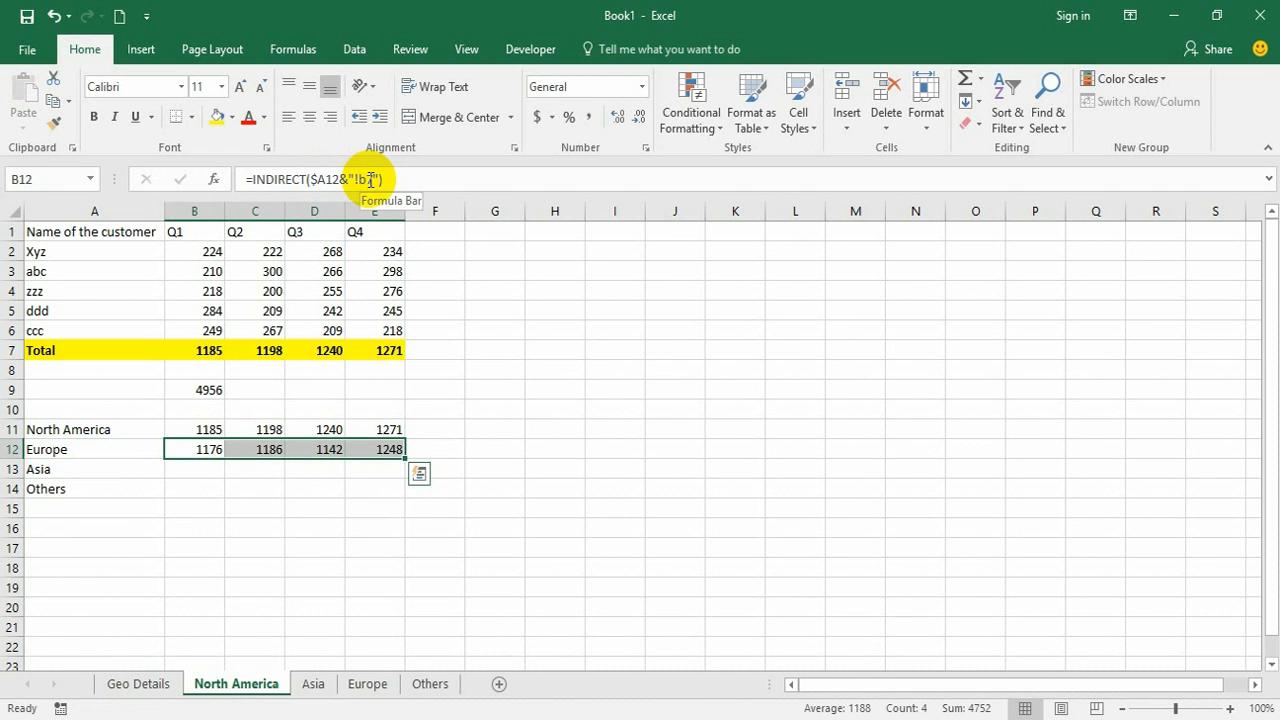
{"action": "key", "text": "ctrl+c"}
{"action": "key", "text": "Down"}
{"action": "key", "text": "shift+Down"}
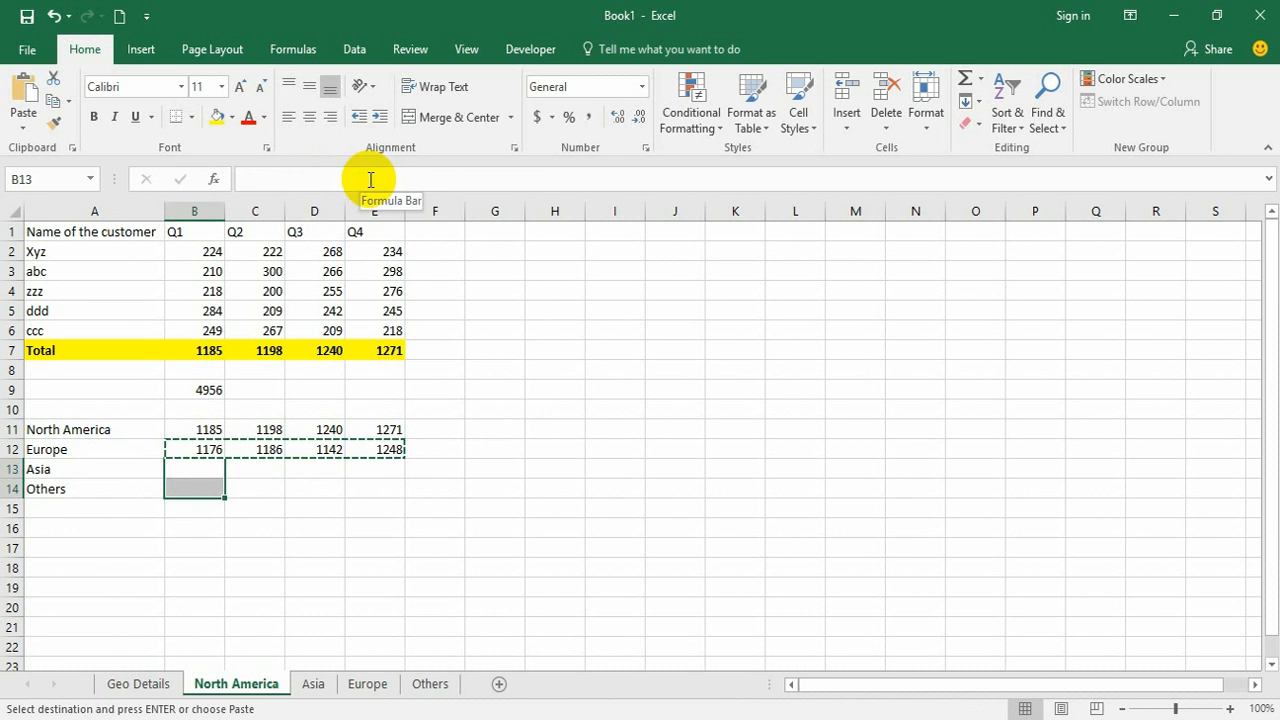
{"action": "key", "text": "Return"}
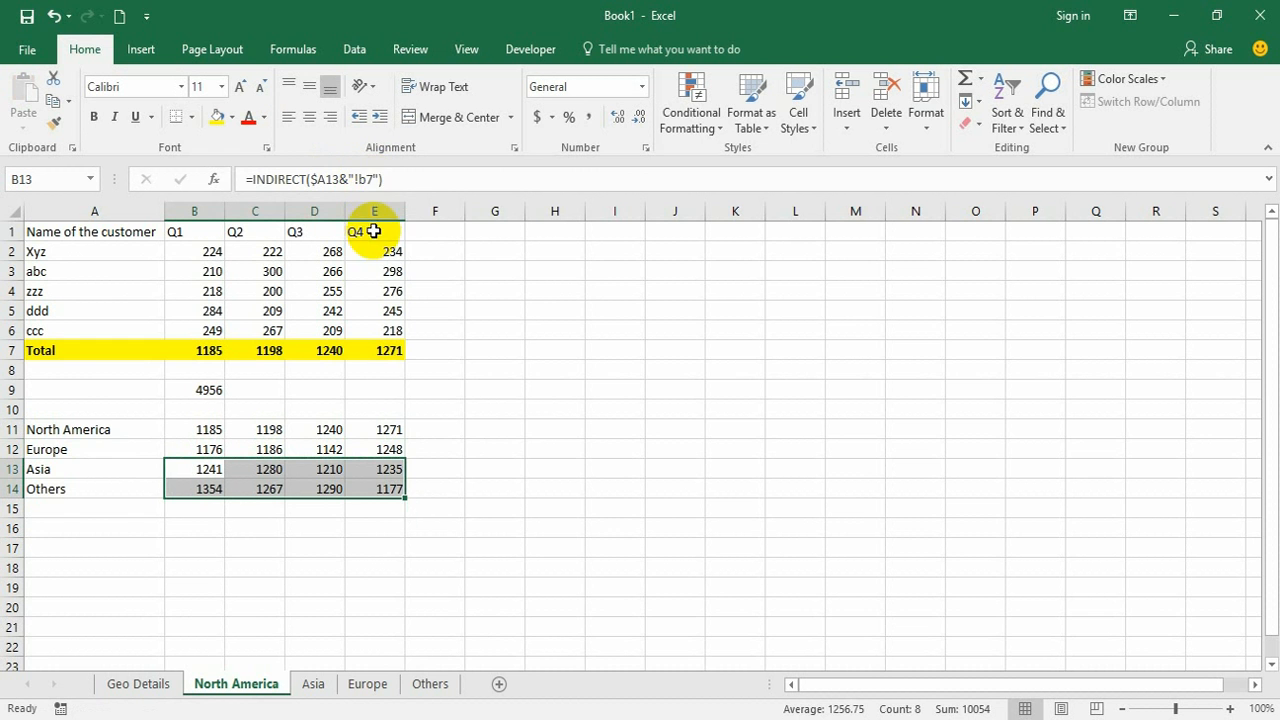
Check the Asia Q2 formula in C13 and select B11:E14 to review the completed regional summary.
{"action": "scroll", "coordinate": [380, 250], "scroll_direction": "down", "scroll_amount": 1}
{"action": "left_click", "coordinate": [555, 469]}
{"action": "left_click", "coordinate": [266, 405]}
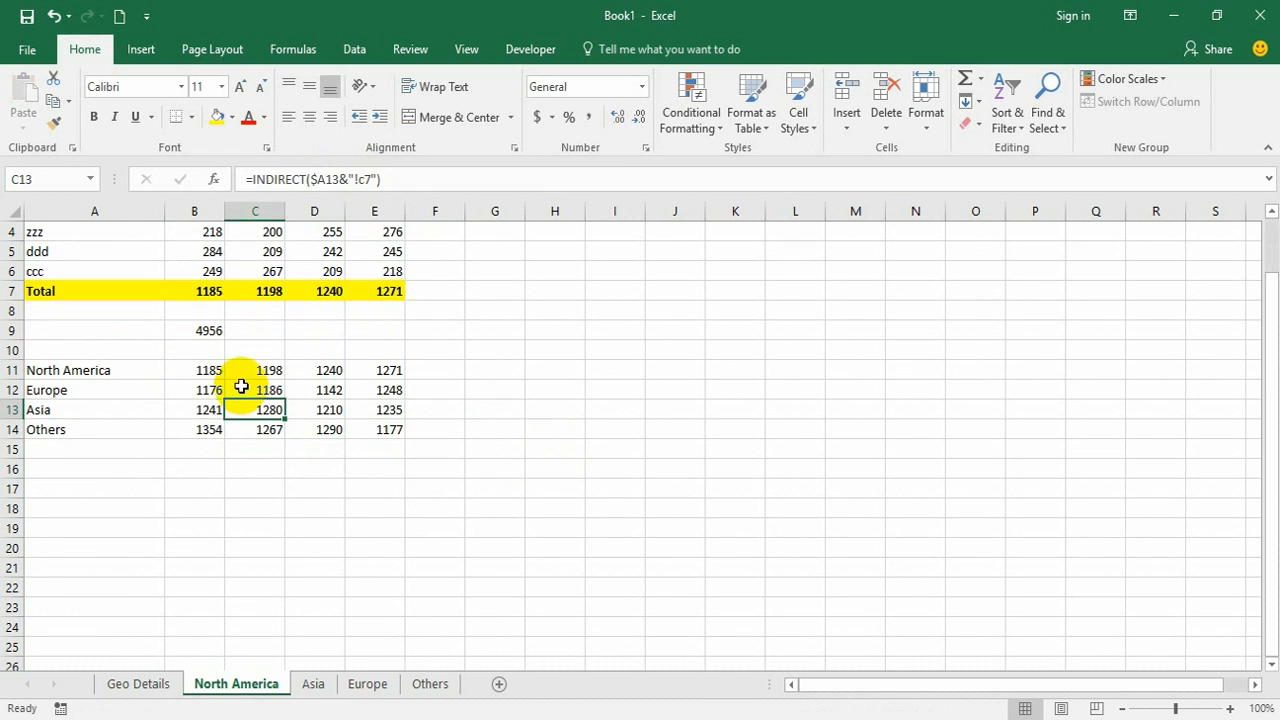
{"action": "left_click_drag", "start_coordinate": [180, 366], "coordinate": [371, 423]}
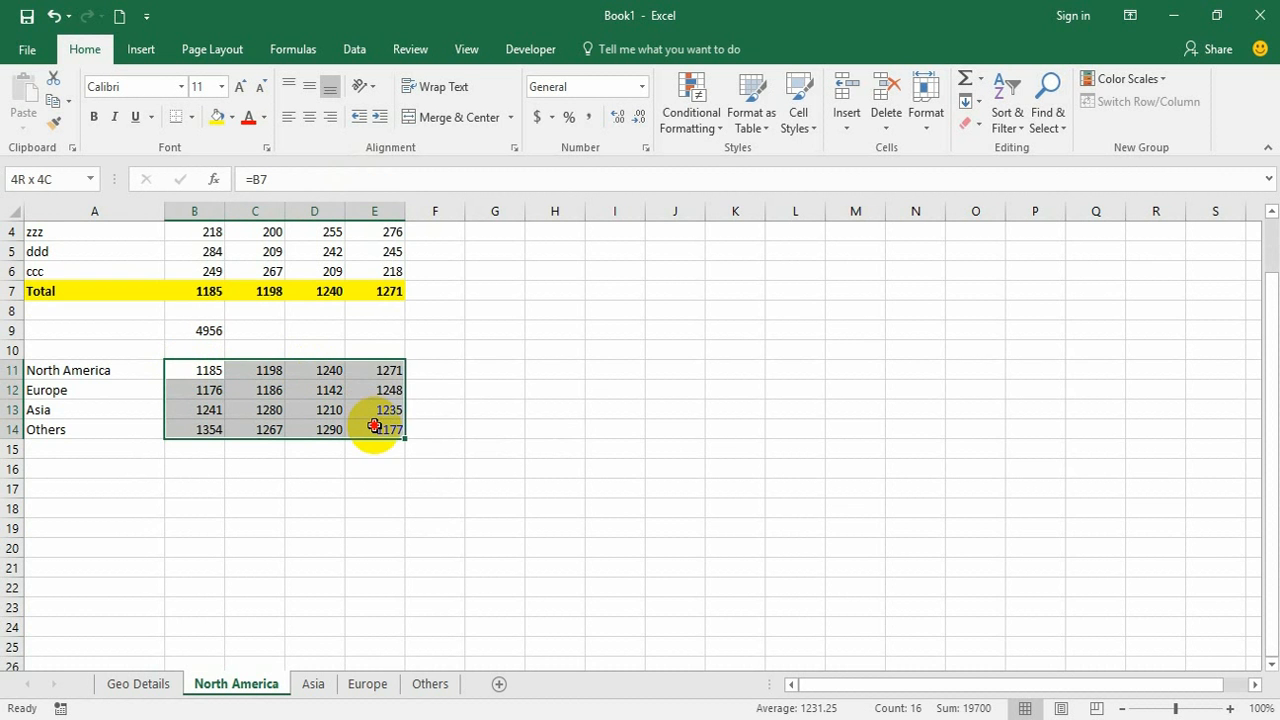
{"action": "scroll", "coordinate": [194, 325], "scroll_direction": "up", "scroll_amount": 1}
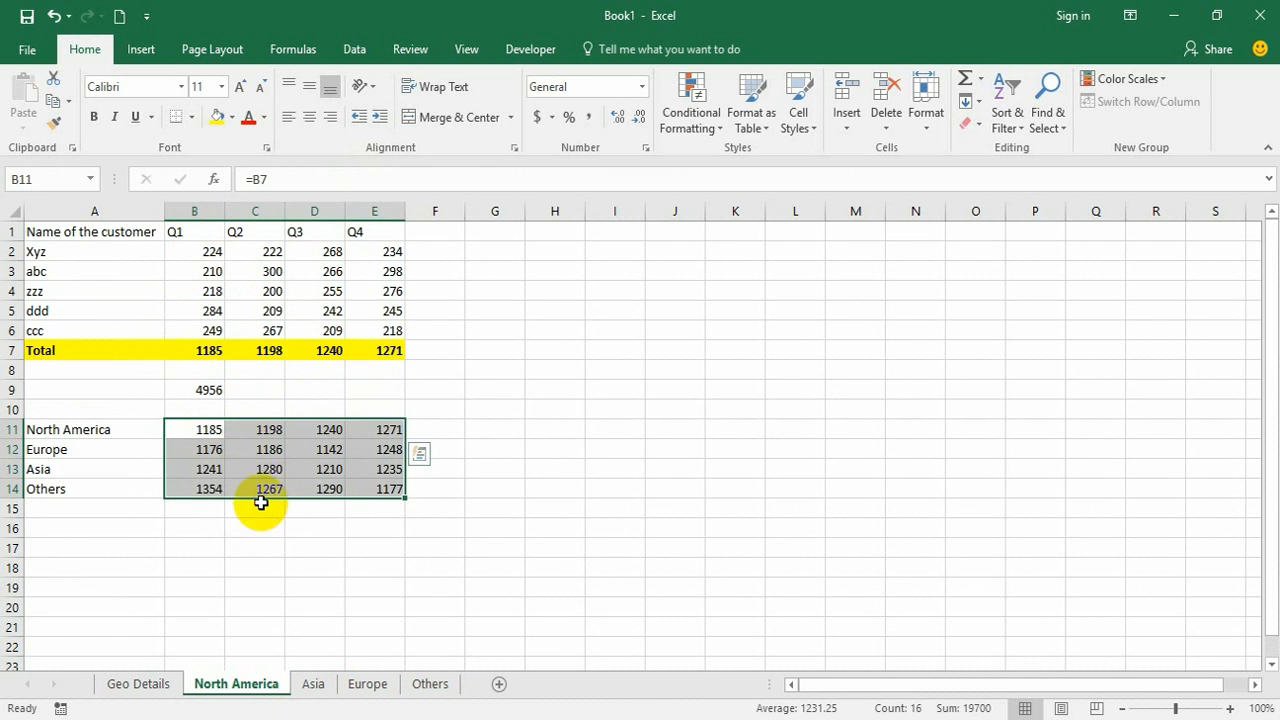
Switch from the PowerPoint agenda to Excel's Geo Details sheet and examine the cities in B2:C2 for NorthAmerica.
{"action": "left_click", "coordinate": [203, 515]}
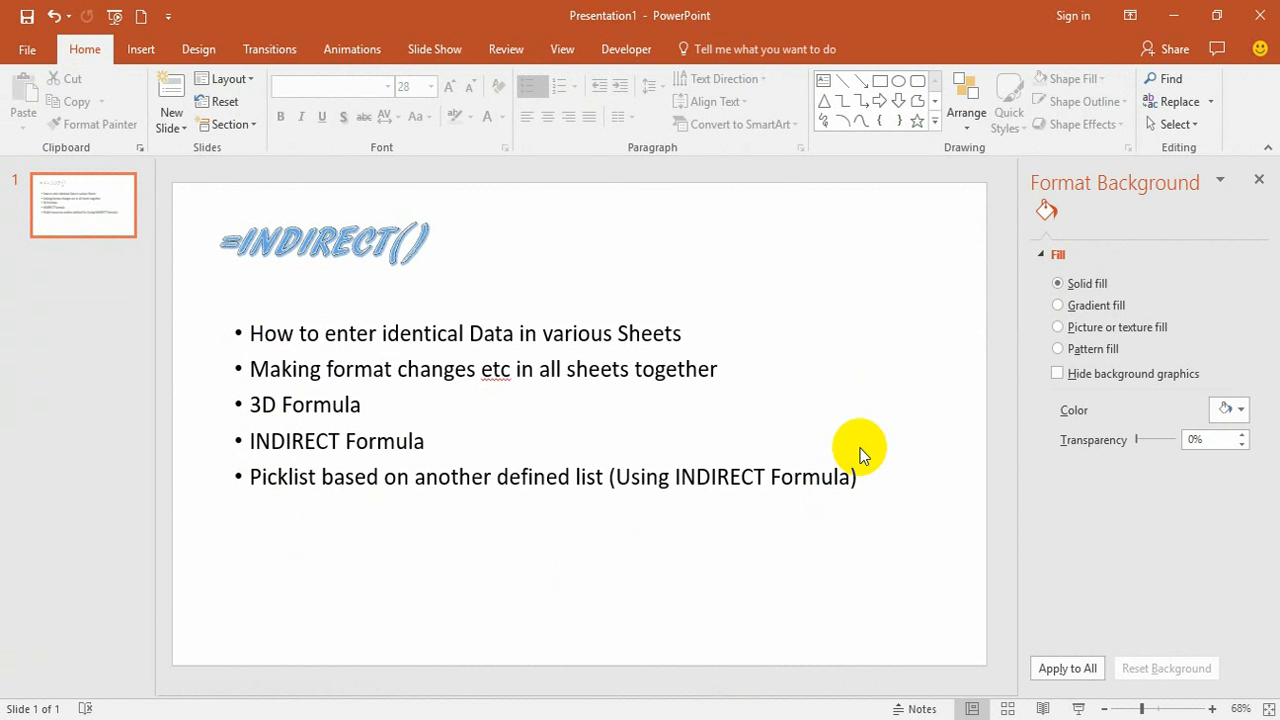
{"action": "left_click", "coordinate": [620, 717]}
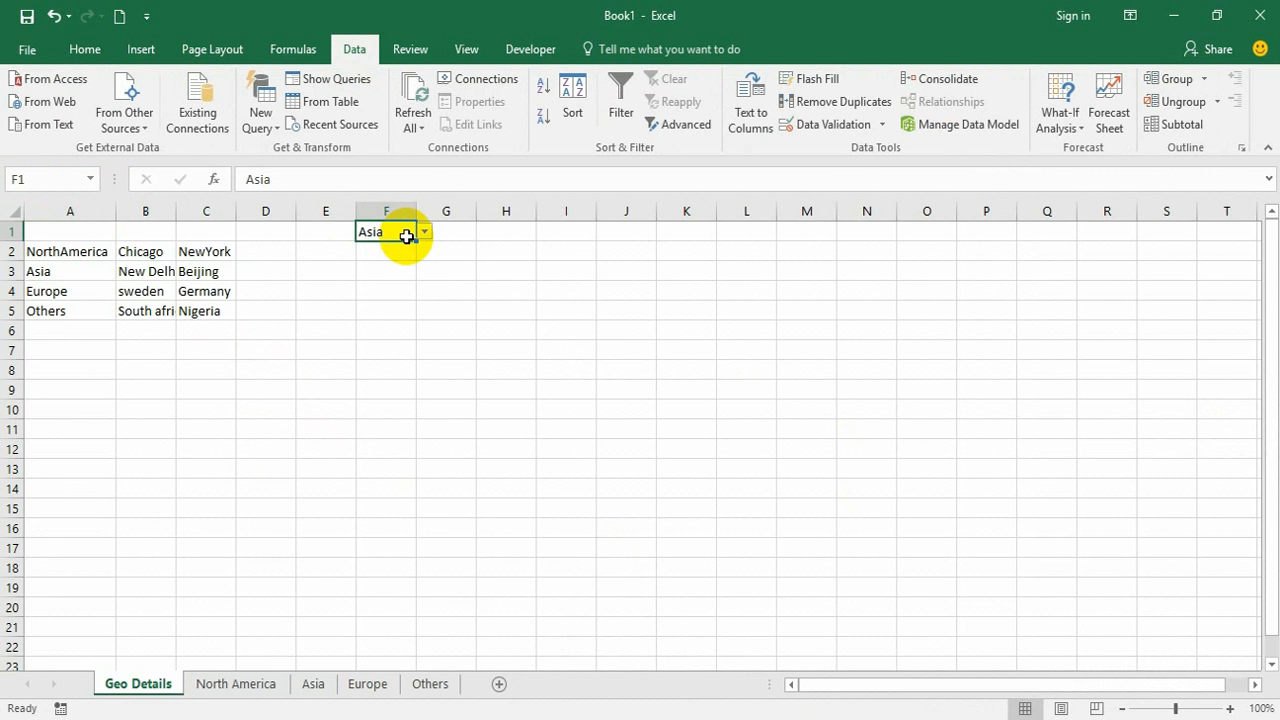
{"action": "left_click", "coordinate": [60, 250]}
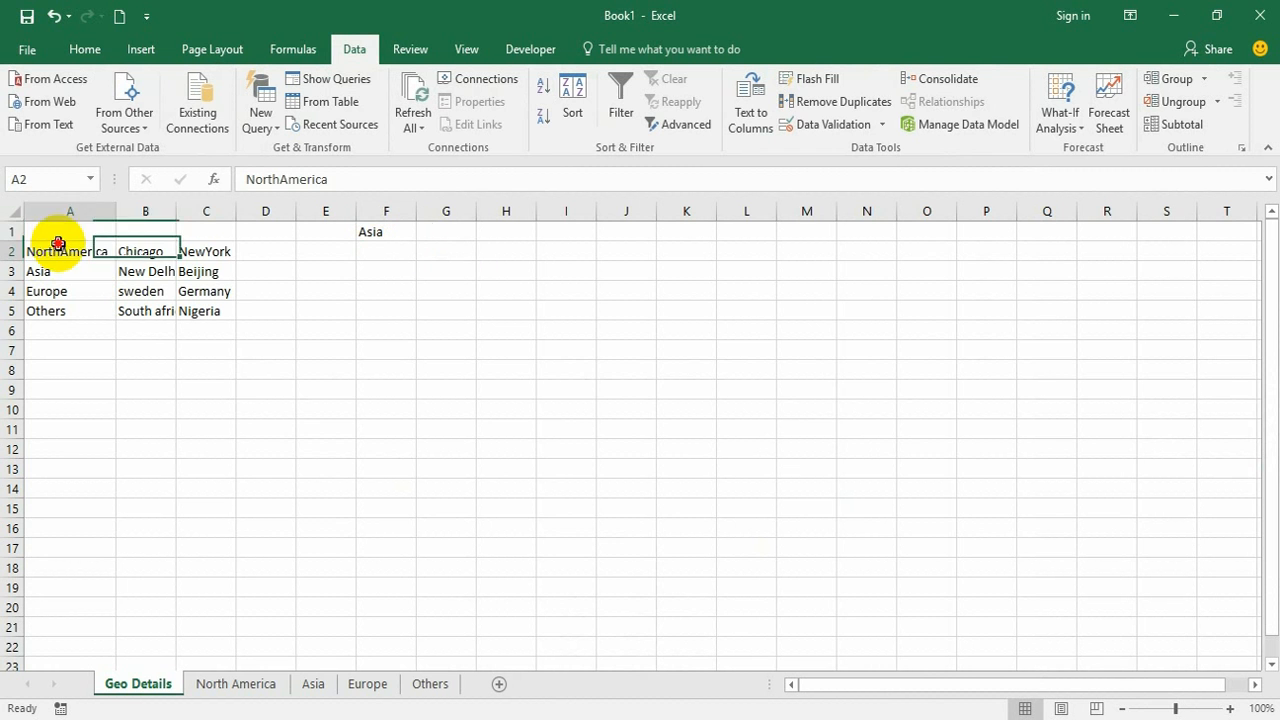
{"action": "left_click_drag", "start_coordinate": [143, 248], "coordinate": [202, 258]}
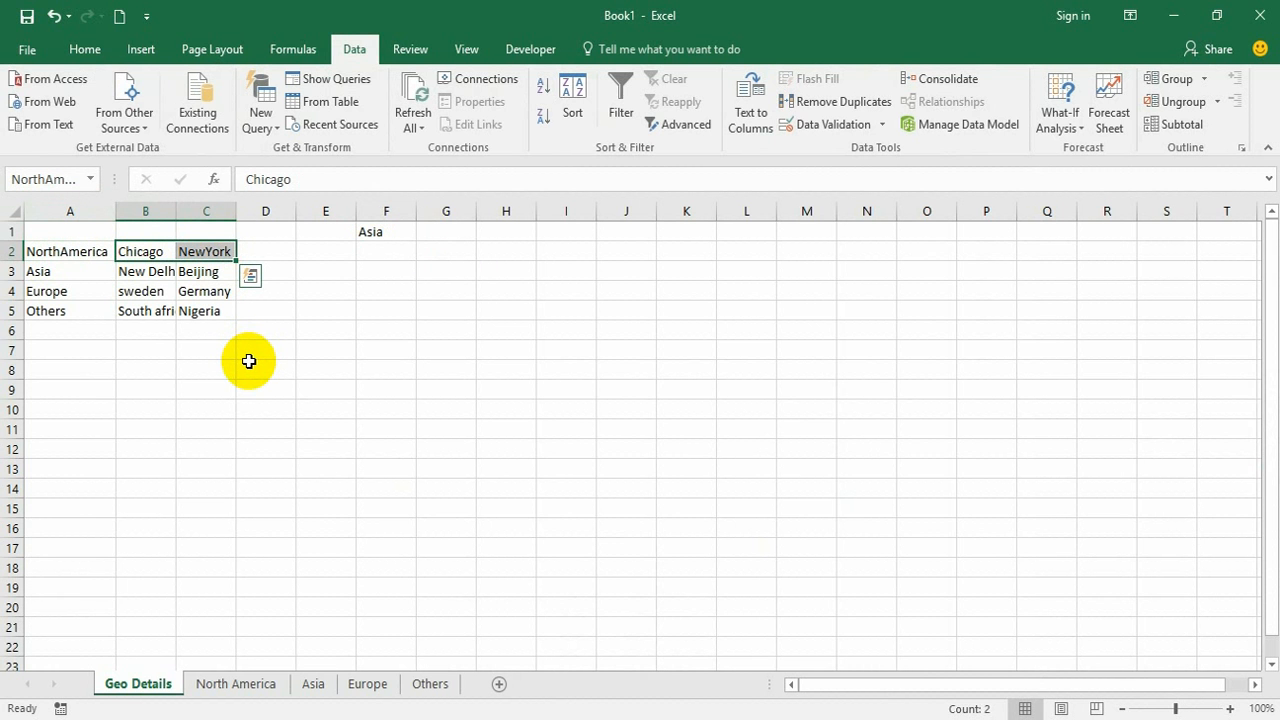
Fill column F with yellow and column G with light blue on the Geo Details sheet.
{"action": "left_click_drag", "start_coordinate": [377, 209], "coordinate": [423, 423]}
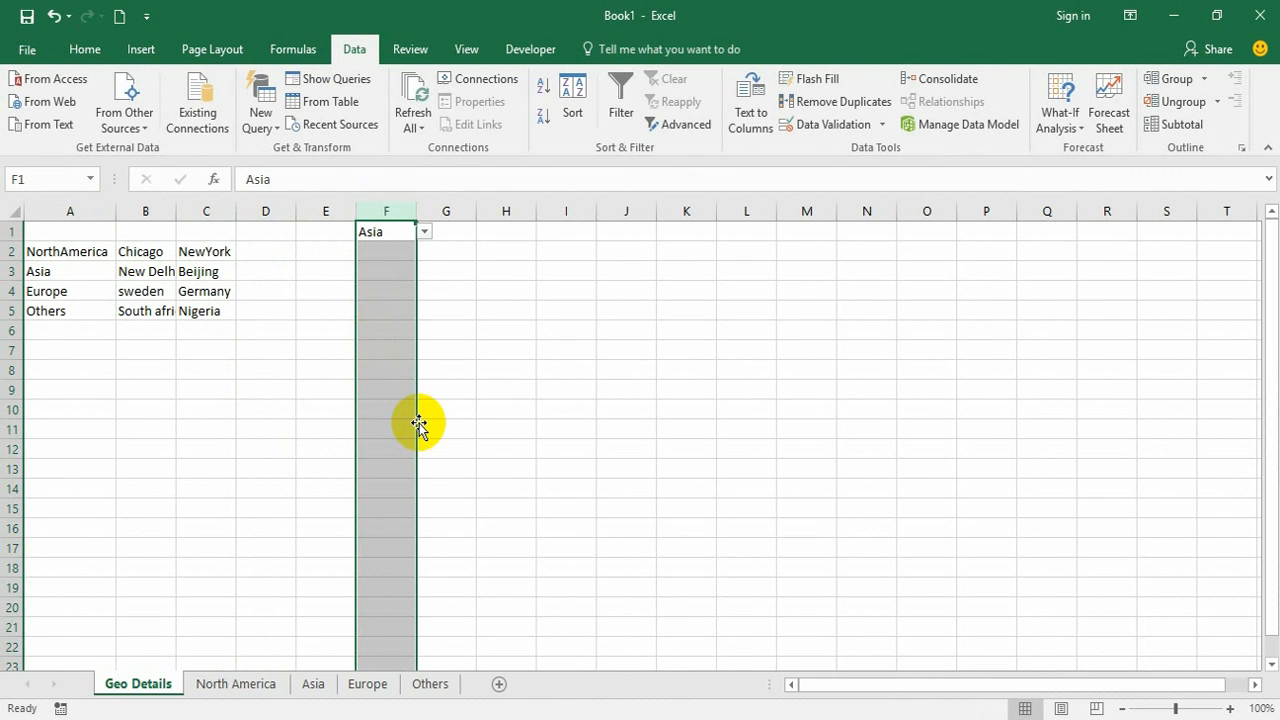
{"action": "left_click", "coordinate": [99, 50]}
{"action": "left_click", "coordinate": [217, 117]}
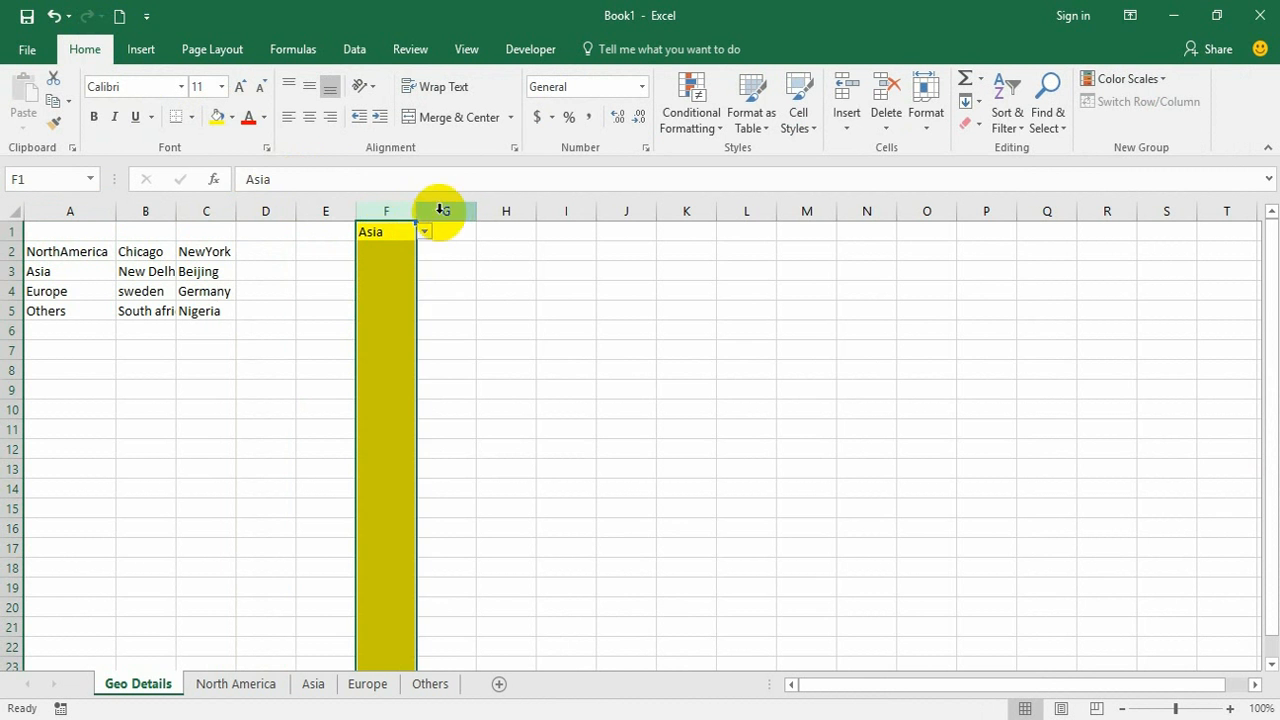
{"action": "left_click", "coordinate": [441, 209]}
{"action": "left_click", "coordinate": [231, 117]}
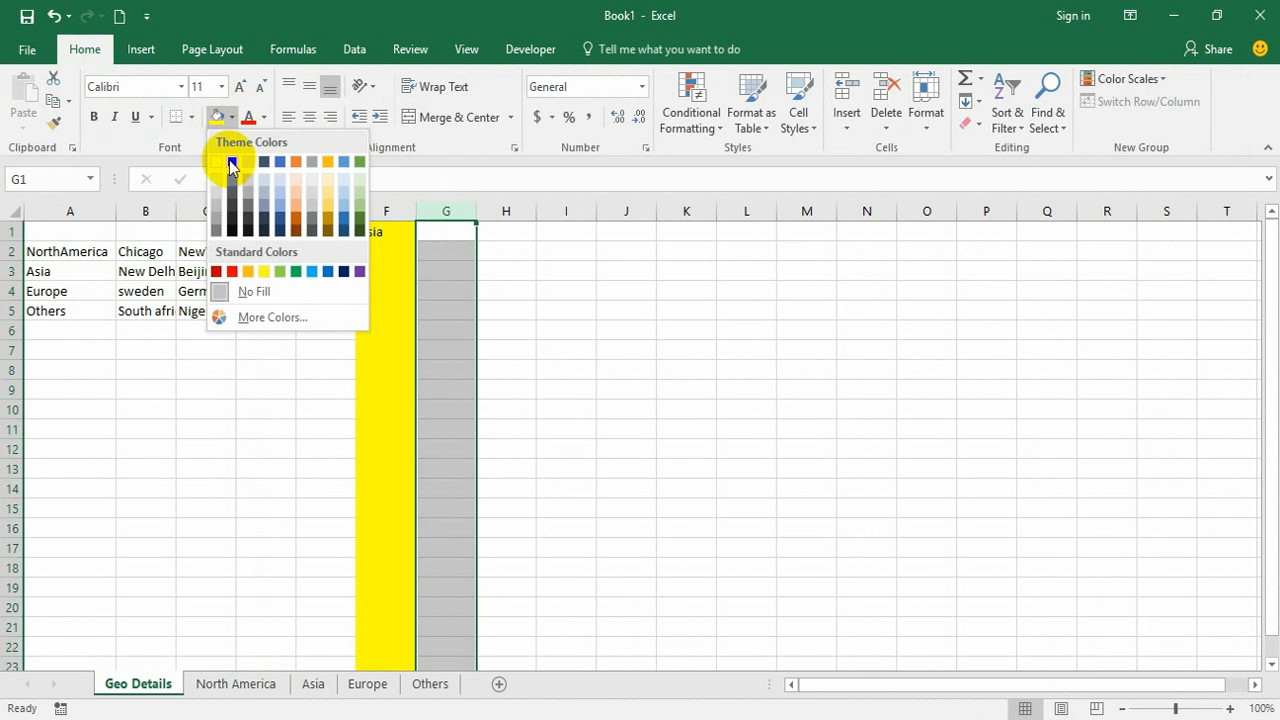
{"action": "left_click", "coordinate": [344, 180]}
{"action": "left_click", "coordinate": [566, 291]}
Choose NorthAmerica from the region list in F1 and compare it with the regions in A2:A5 and the cities in B2:C2.
{"action": "left_click", "coordinate": [408, 236]}
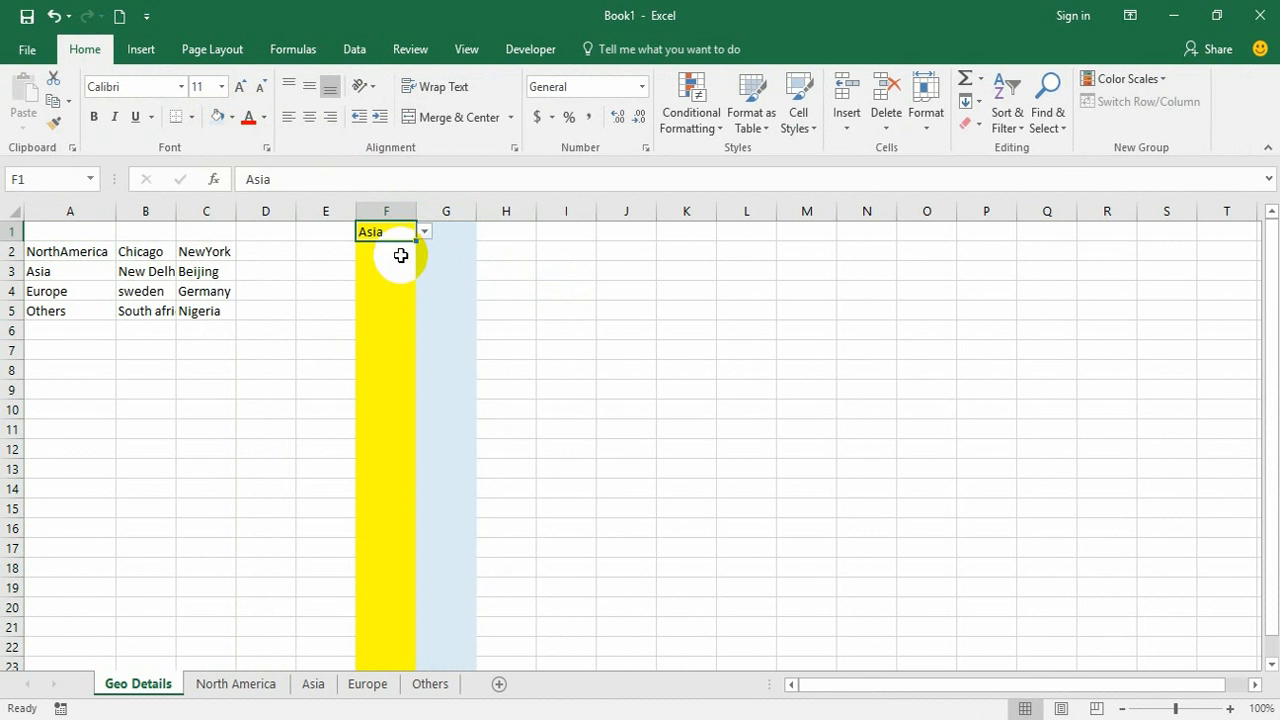
{"action": "left_click_drag", "start_coordinate": [94, 251], "coordinate": [91, 311]}
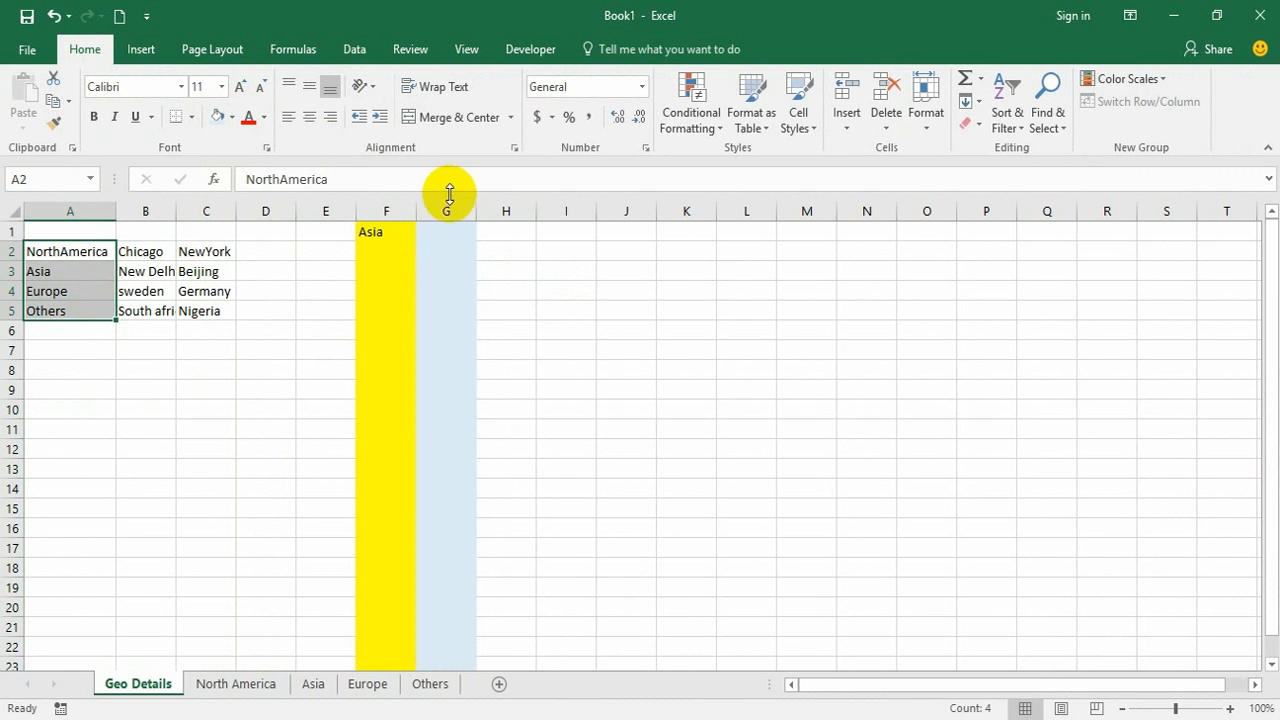
{"action": "left_click", "coordinate": [446, 231]}
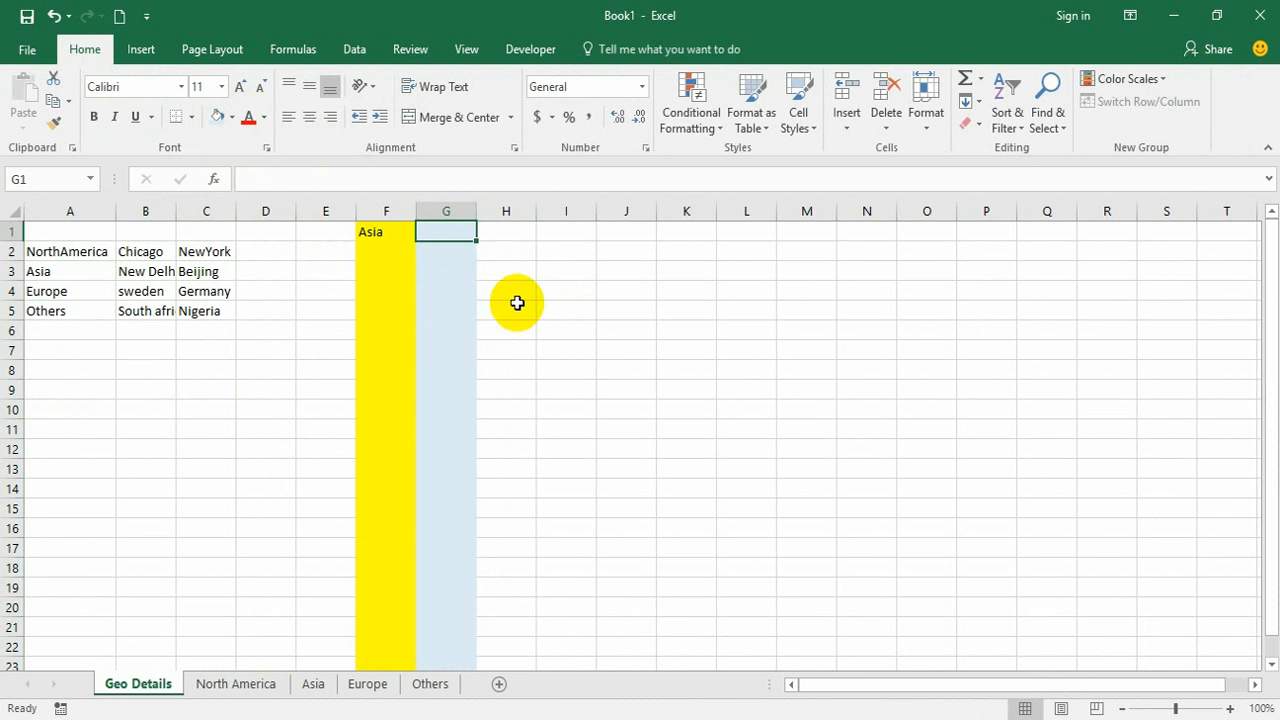
{"action": "left_click", "coordinate": [412, 231]}
{"action": "left_click", "coordinate": [423, 232]}
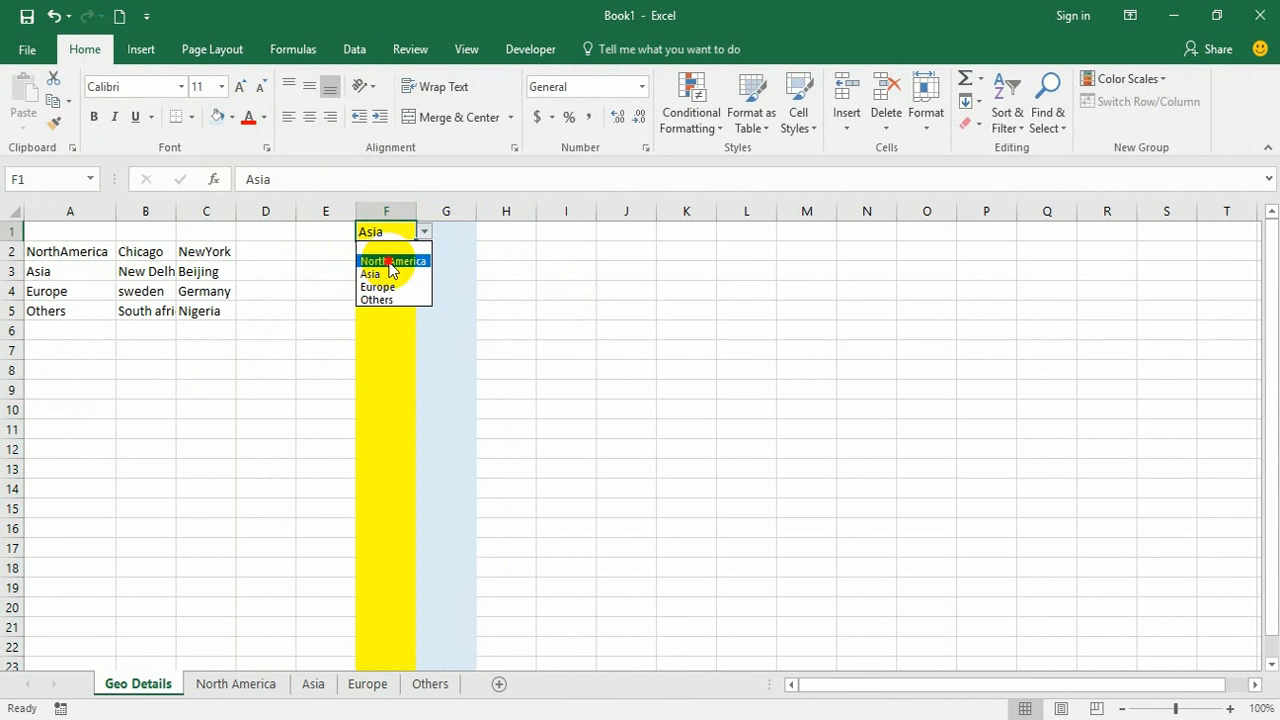
{"action": "left_click", "coordinate": [385, 252]}
{"action": "left_click", "coordinate": [468, 232]}
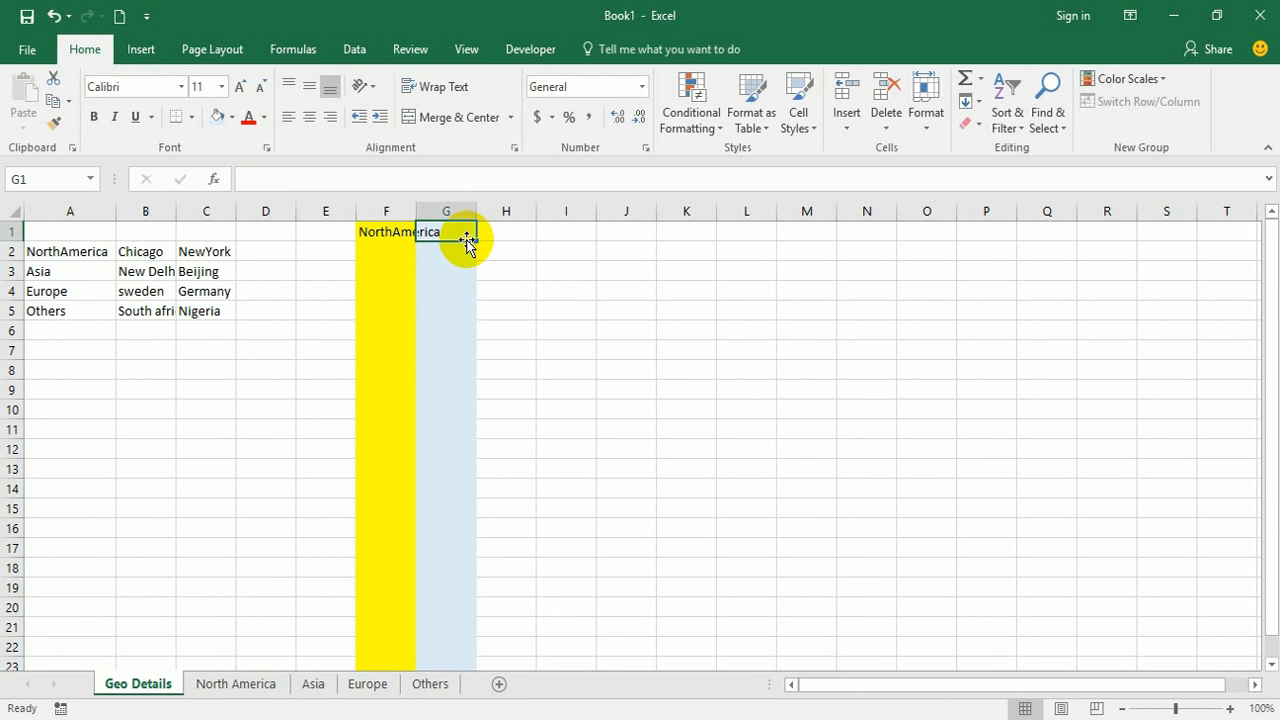
{"action": "left_click_drag", "start_coordinate": [140, 251], "coordinate": [192, 248]}
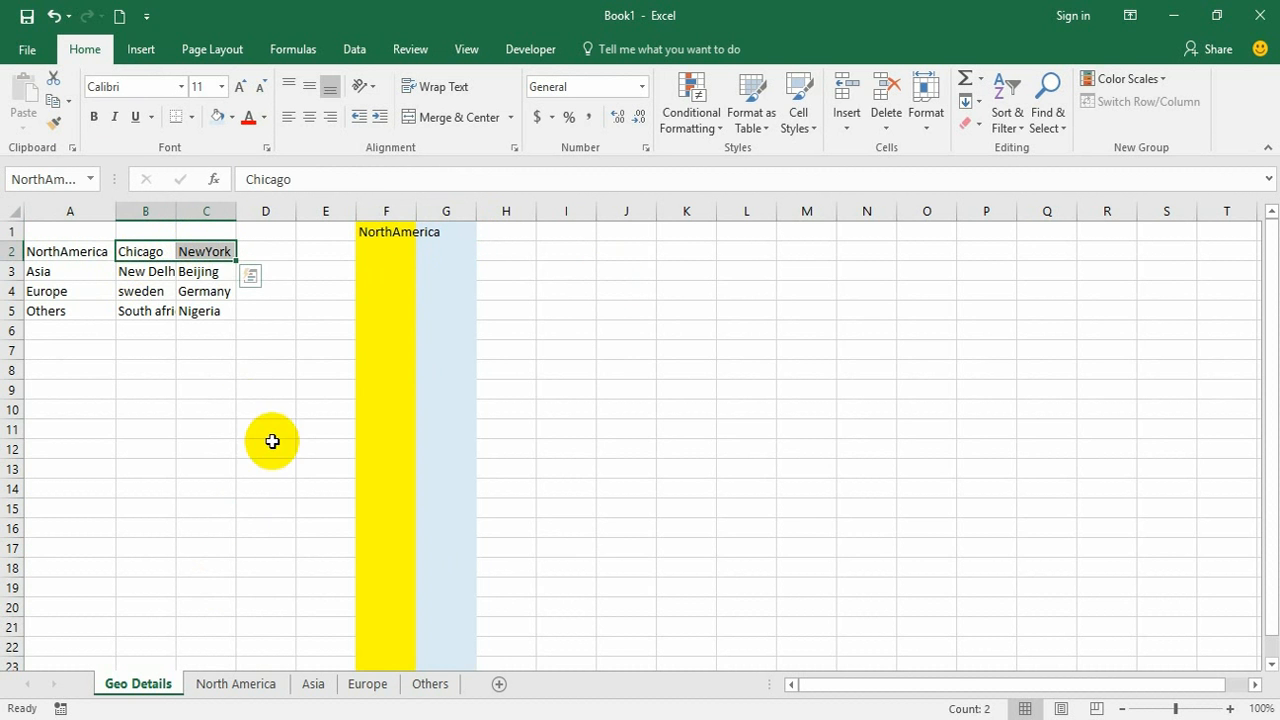
{"action": "left_click", "coordinate": [530, 350]}
{"action": "left_click", "coordinate": [390, 235]}
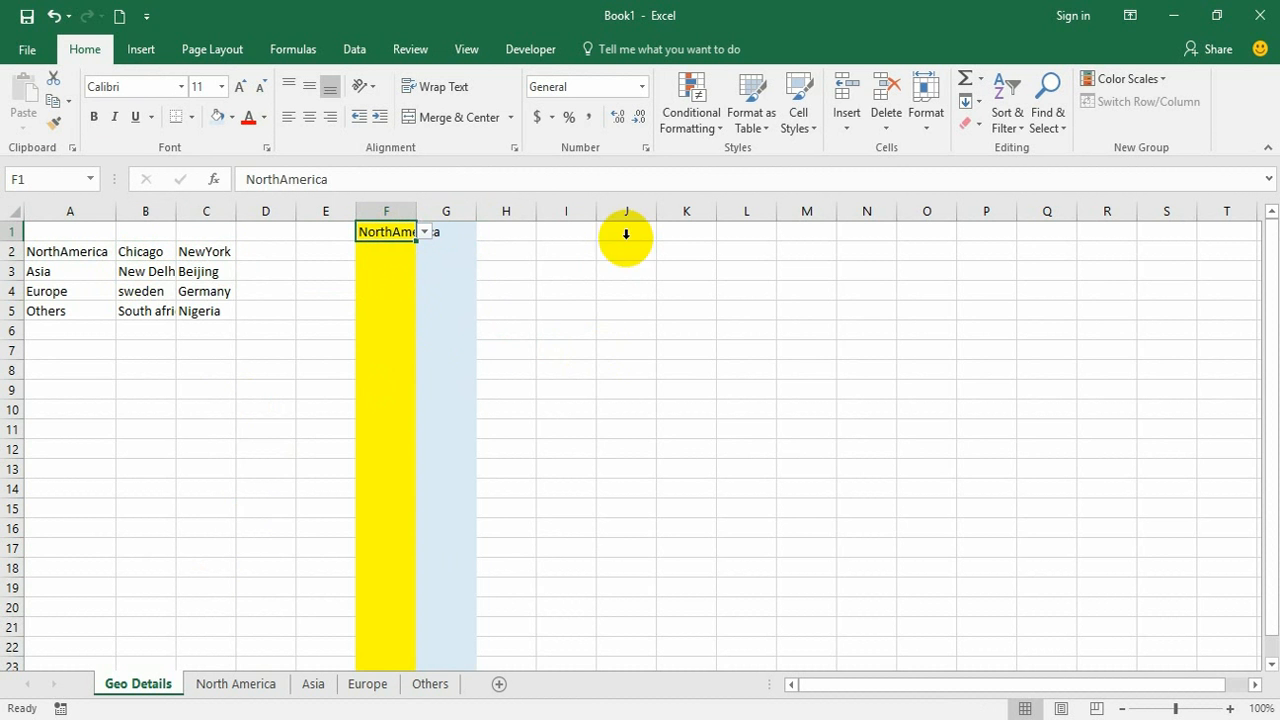
Delete the yellow column F that holds the existing region drop-down.
{"action": "right_click", "coordinate": [385, 212]}
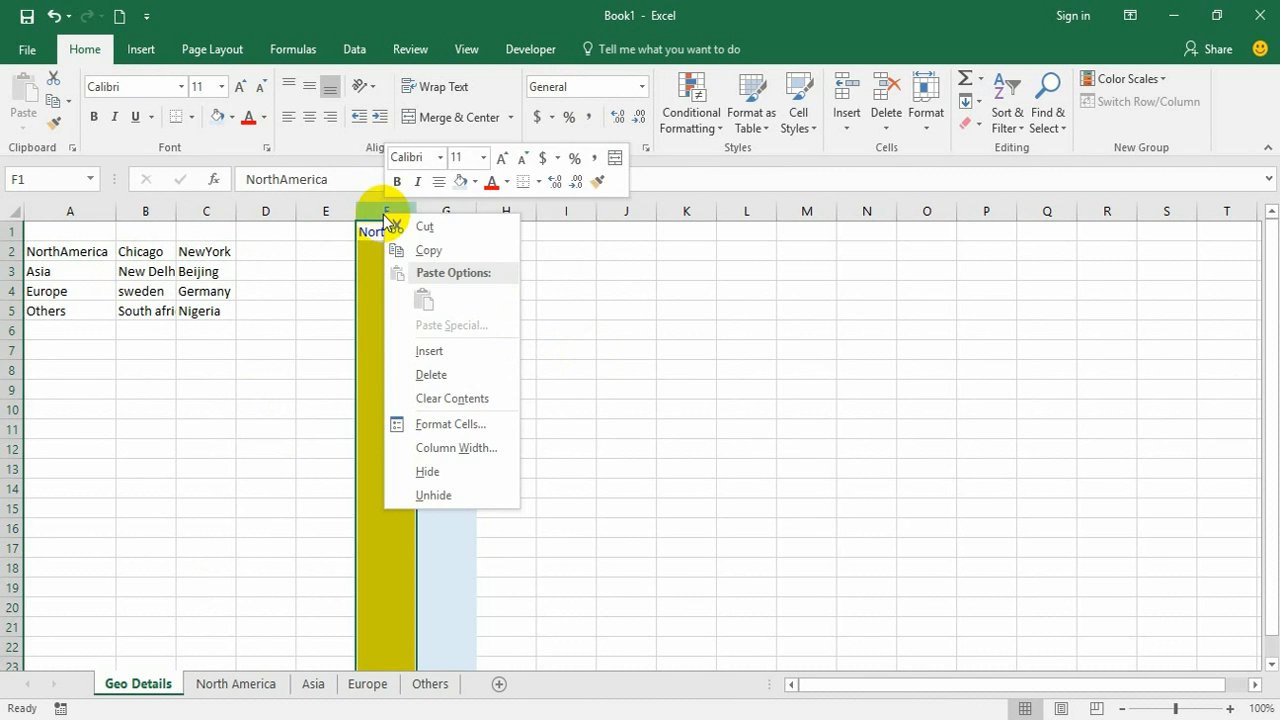
{"action": "left_click", "coordinate": [431, 374]}
{"action": "left_click", "coordinate": [515, 365]}
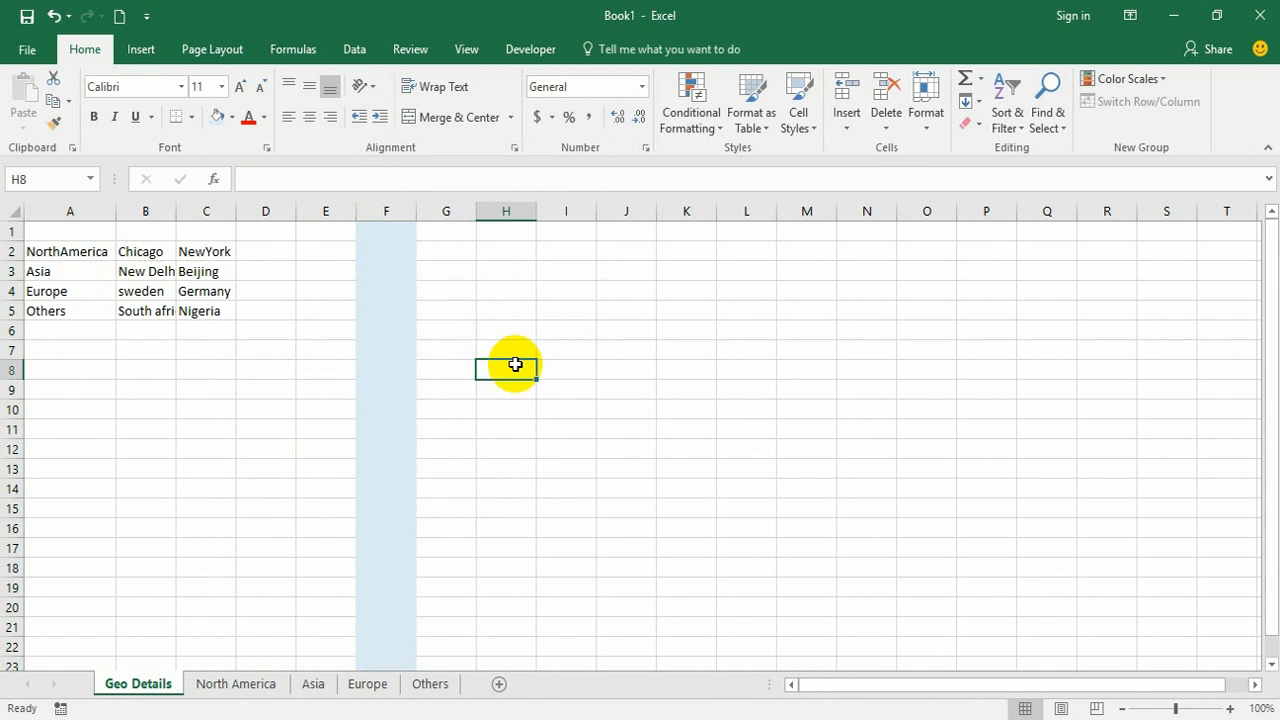
Fill column E with yellow beside the light blue column.
{"action": "left_click", "coordinate": [328, 211]}
{"action": "left_click", "coordinate": [231, 117]}
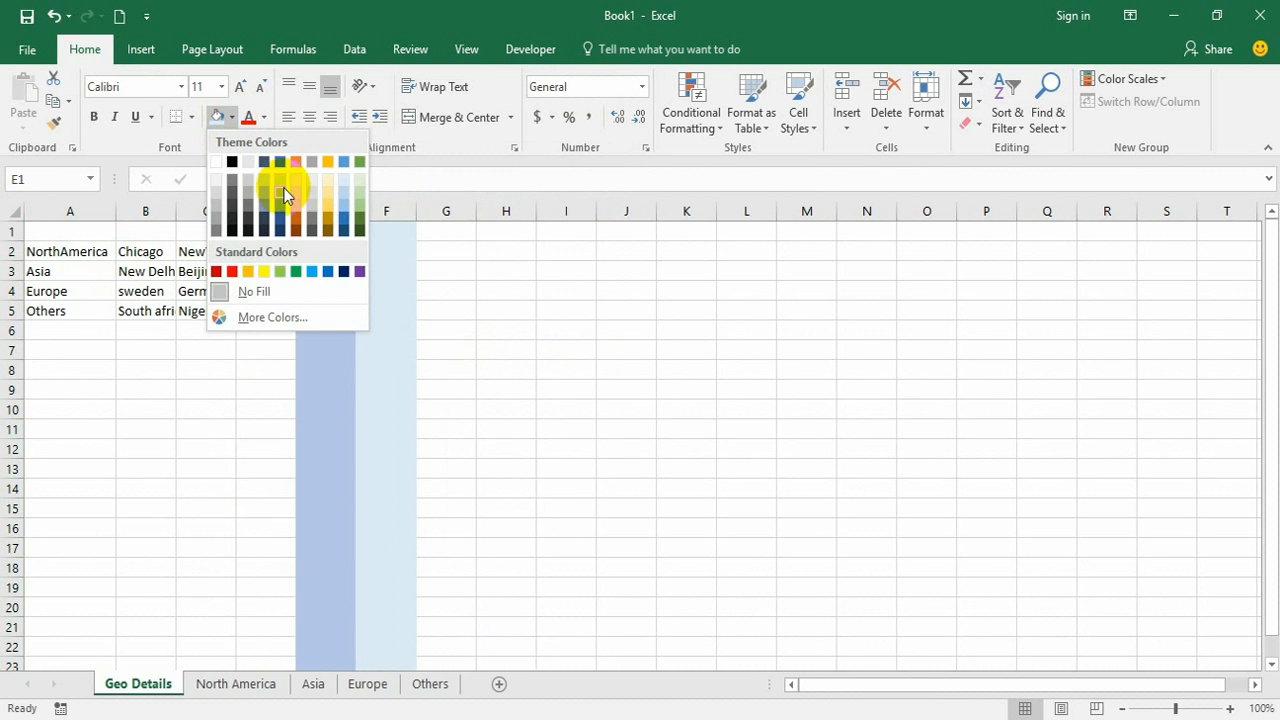
{"action": "left_click", "coordinate": [265, 271]}
{"action": "left_click", "coordinate": [469, 262]}
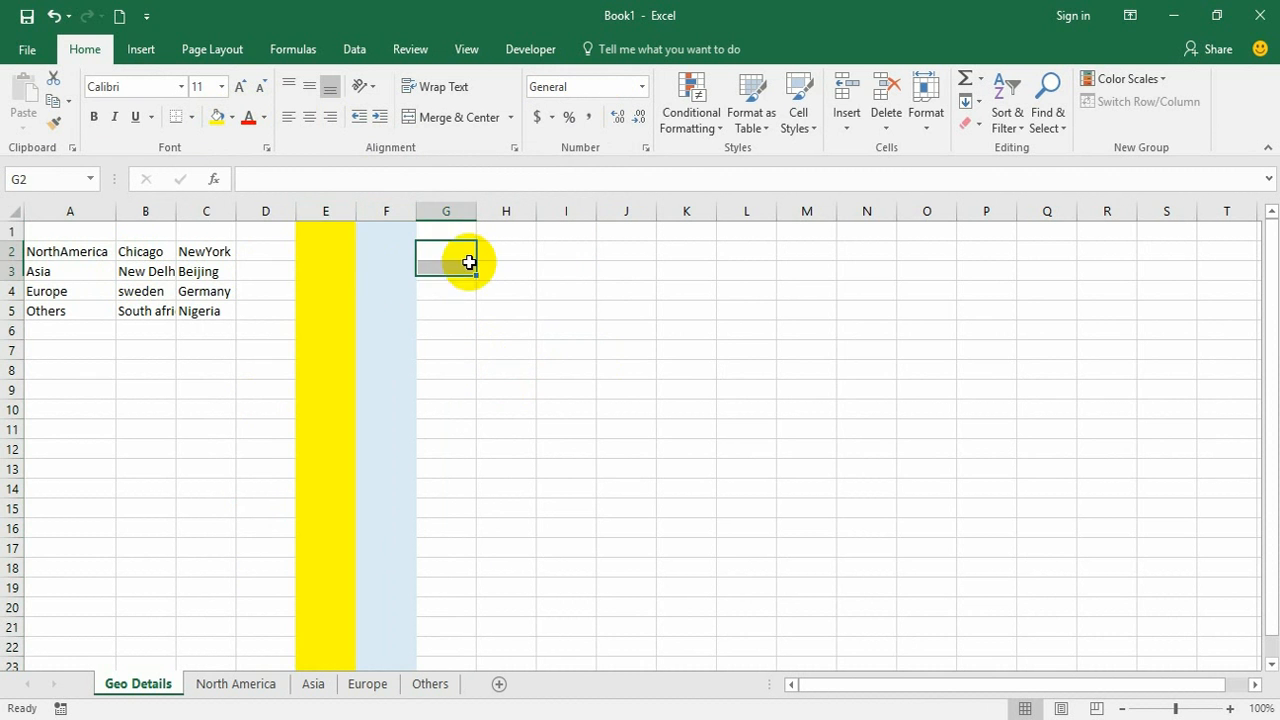
Apply List data validation to the whole of column E with the source =$A$1:$A$5.
{"action": "left_click", "coordinate": [326, 229]}
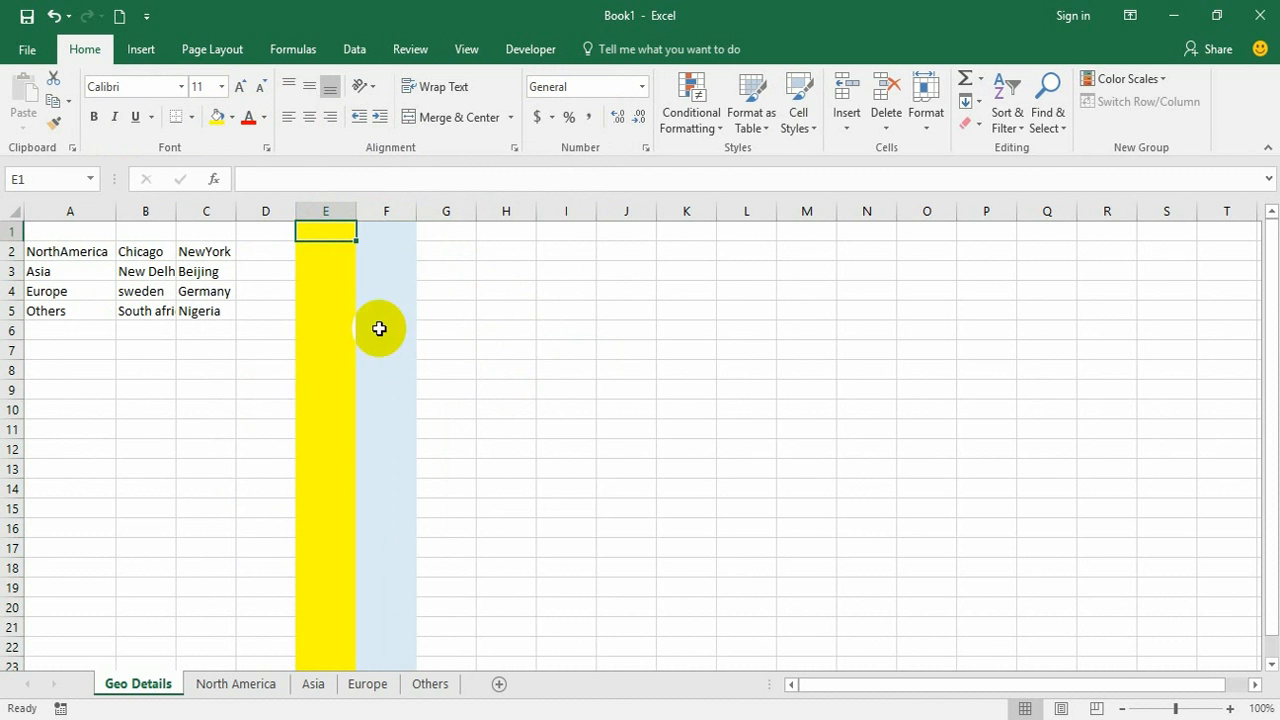
{"action": "left_click", "coordinate": [338, 210]}
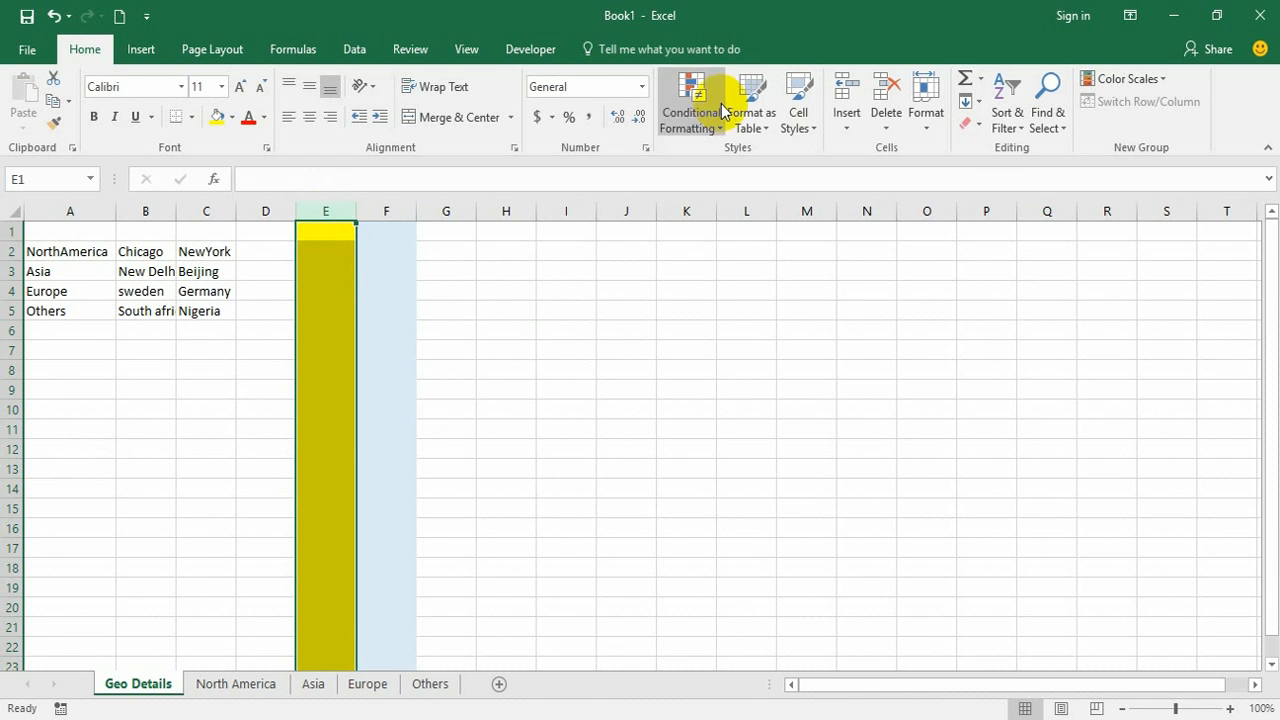
{"action": "left_click", "coordinate": [356, 47]}
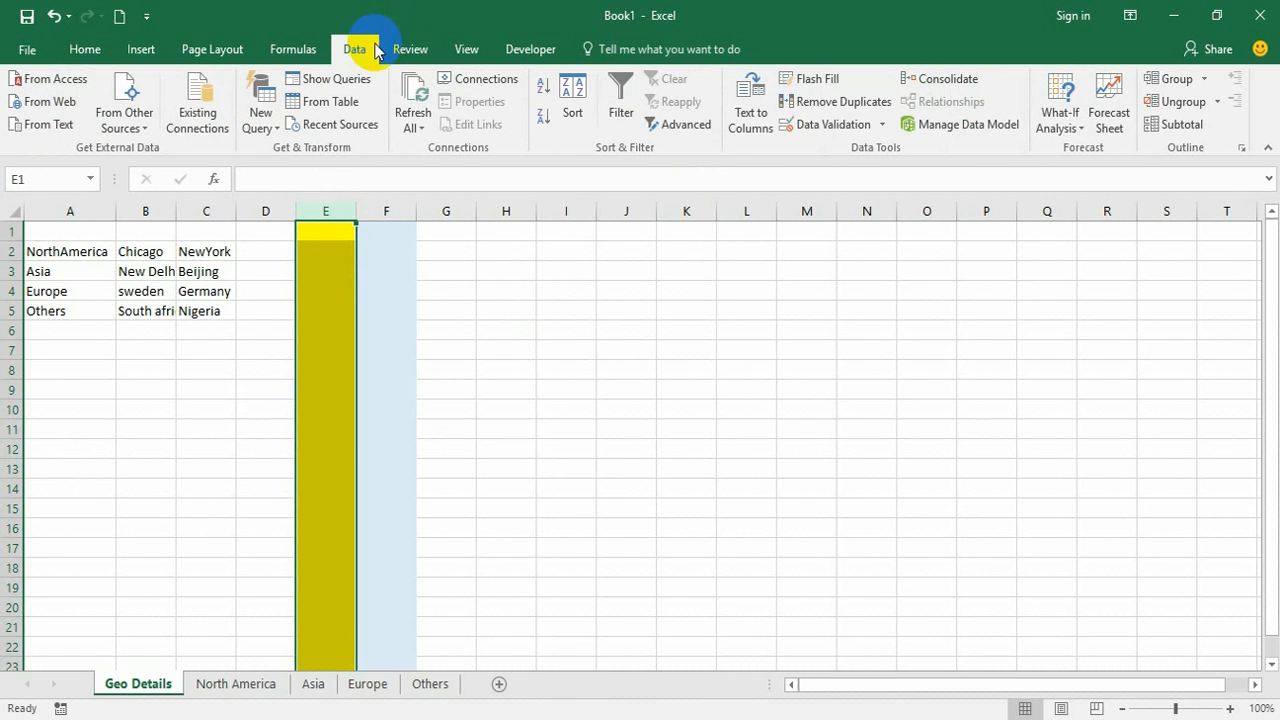
{"action": "left_click", "coordinate": [868, 124]}
{"action": "left_click", "coordinate": [905, 363]}
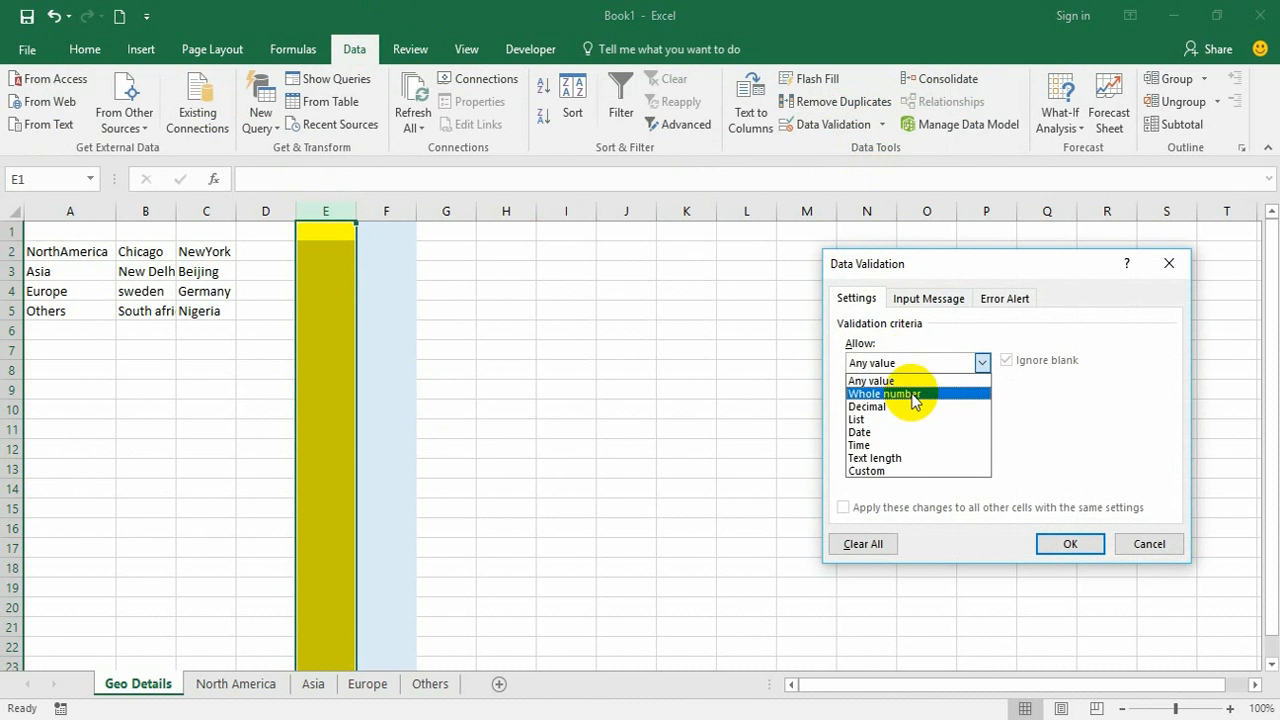
{"action": "left_click", "coordinate": [908, 418]}
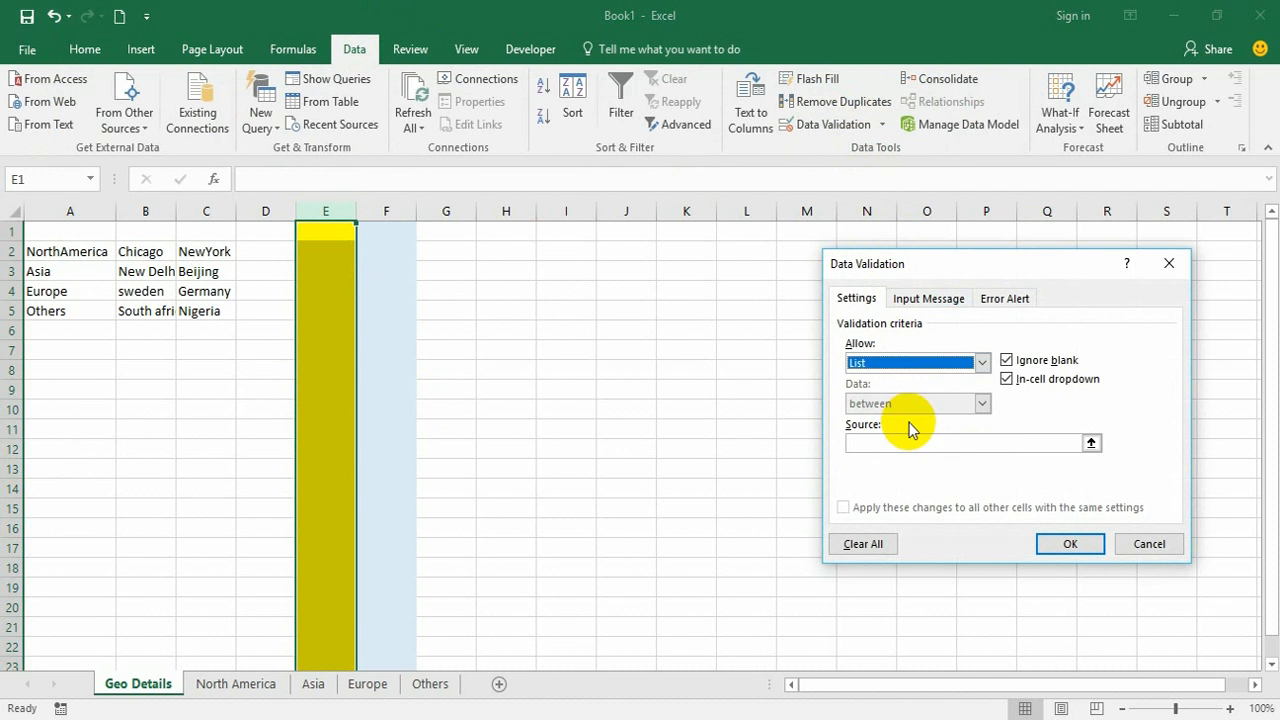
{"action": "left_click", "coordinate": [1091, 443]}
{"action": "left_click_drag", "start_coordinate": [88, 212], "coordinate": [83, 311]}
{"action": "left_click", "coordinate": [83, 311]}
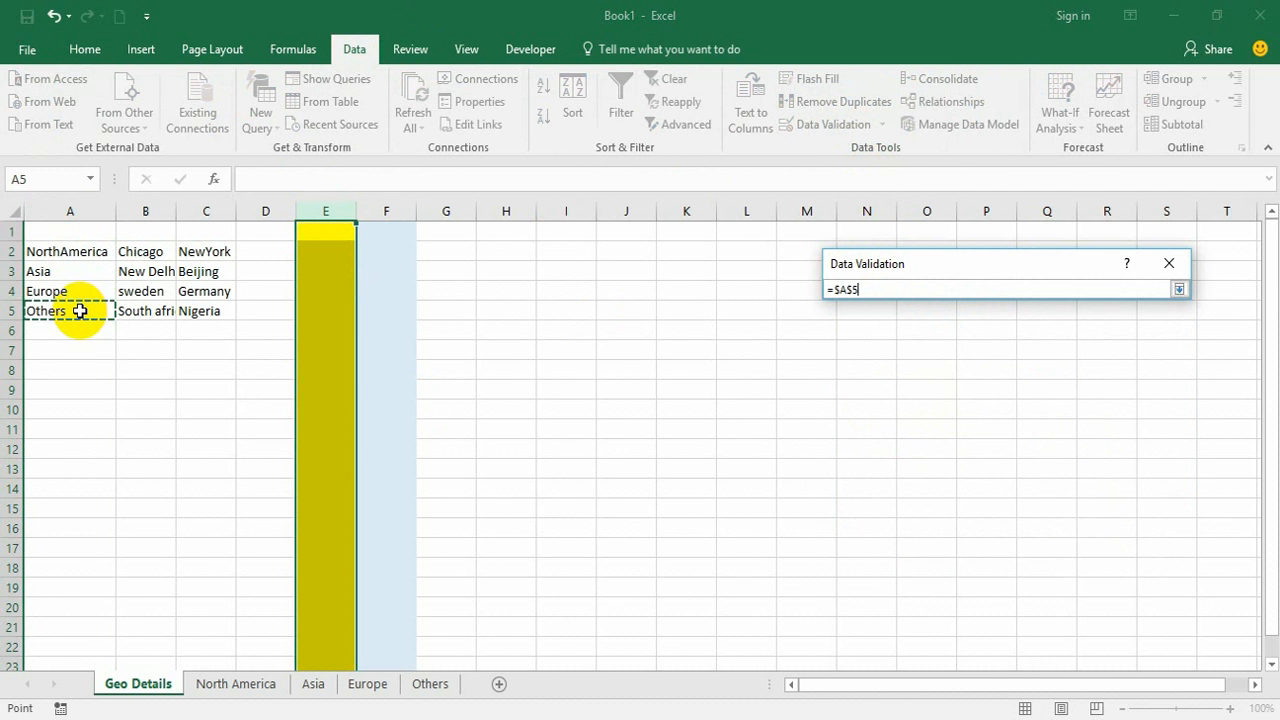
{"action": "left_click_drag", "start_coordinate": [86, 236], "coordinate": [88, 315]}
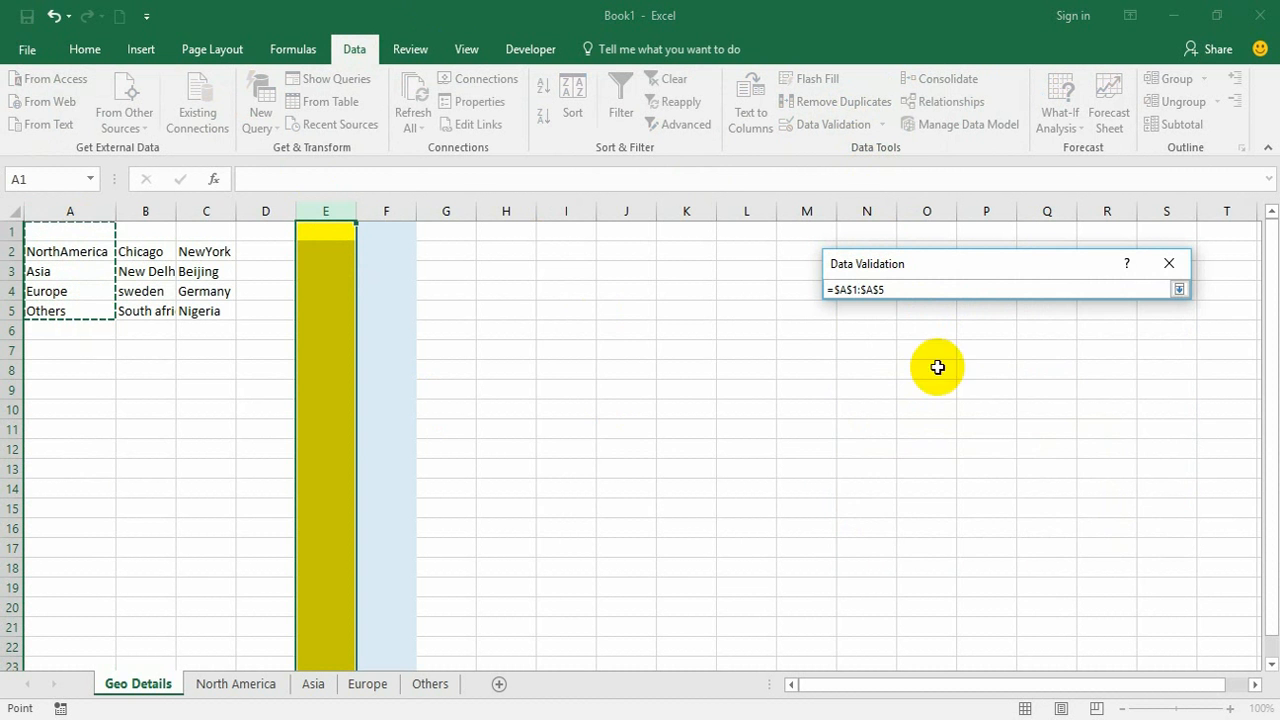
{"action": "left_click", "coordinate": [1179, 289]}
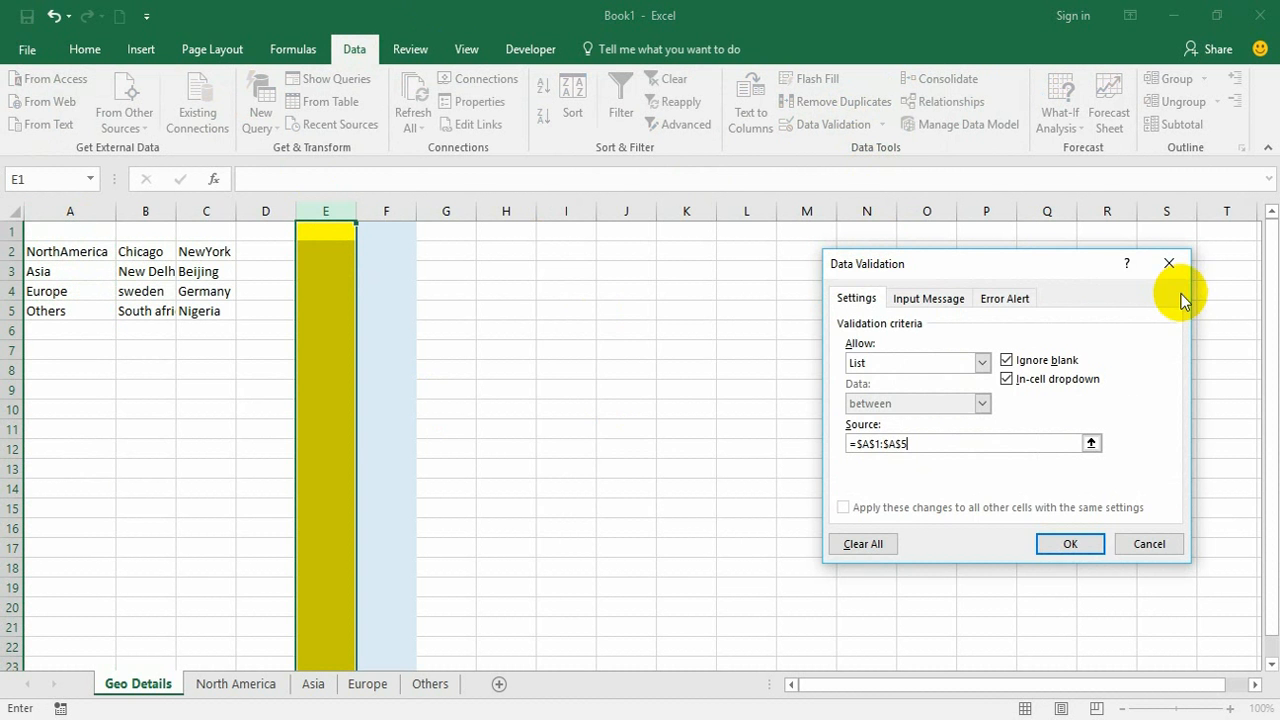
{"action": "left_click", "coordinate": [1066, 543]}
{"action": "left_click", "coordinate": [493, 431]}
Test the region list in E1 by picking NorthAmerica, and finally set the cell to Asia.
{"action": "left_click", "coordinate": [350, 231]}
{"action": "left_click", "coordinate": [363, 232]}
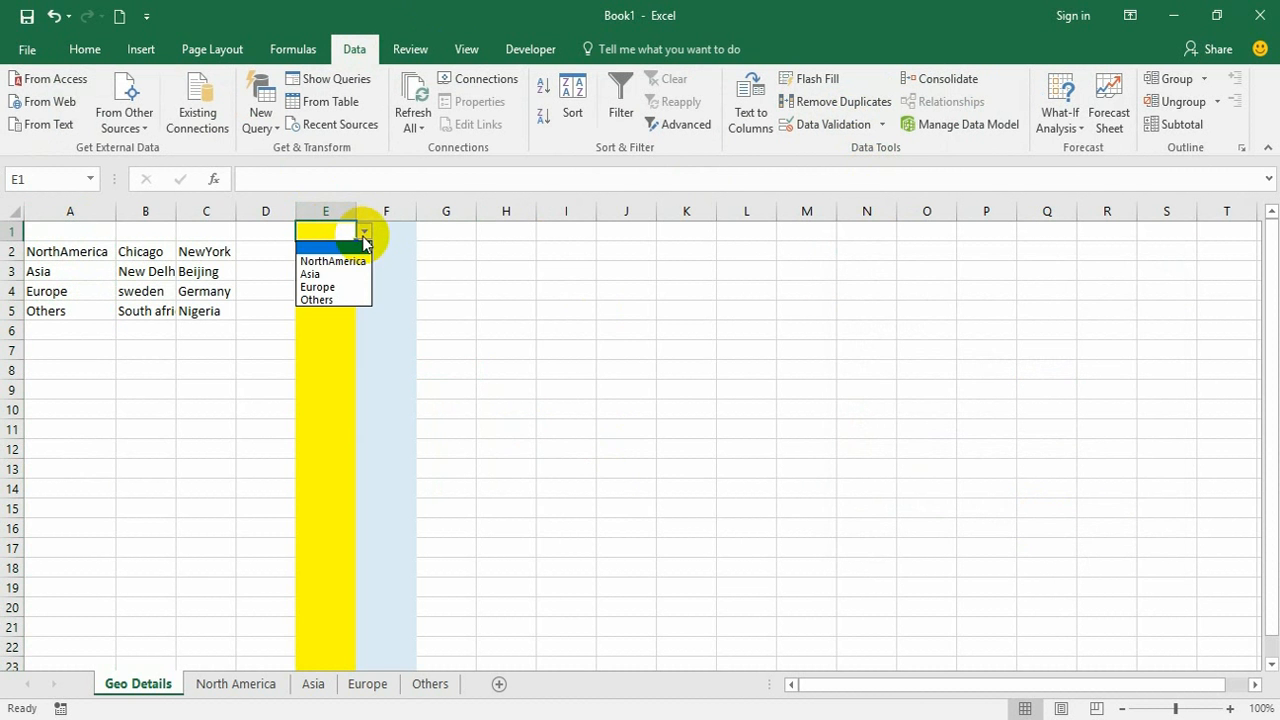
{"action": "left_click", "coordinate": [349, 253]}
{"action": "left_click", "coordinate": [366, 232]}
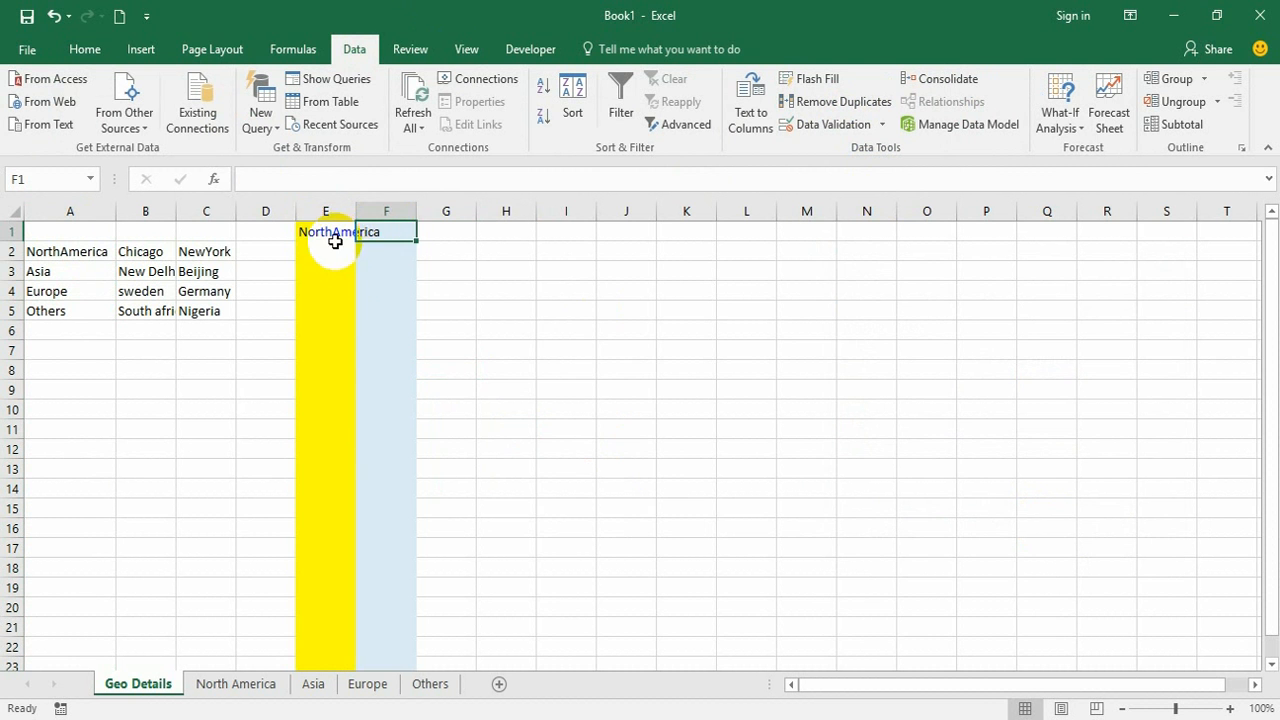
{"action": "left_click", "coordinate": [334, 234]}
{"action": "left_click", "coordinate": [365, 232]}
{"action": "left_click", "coordinate": [338, 278]}
{"action": "left_click", "coordinate": [338, 278]}
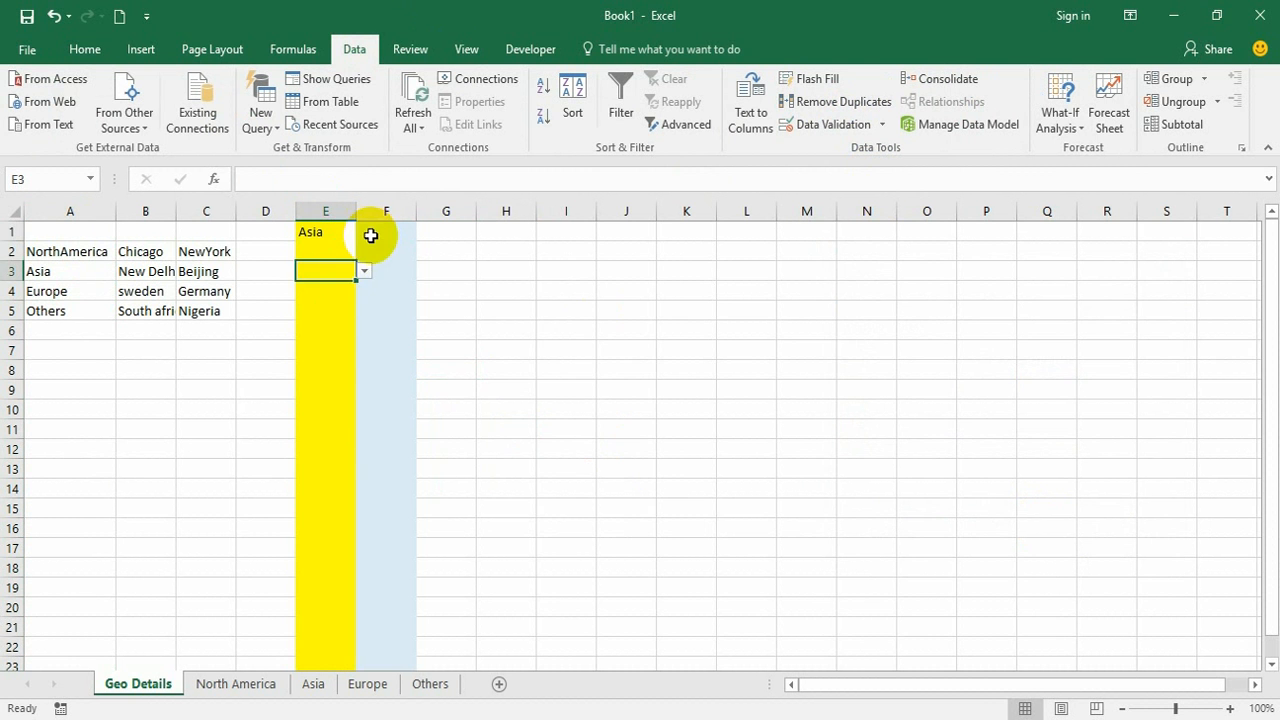
Review the region choices offered in E1 and the adjacent cell F1 without changing the selected region.
{"action": "left_click", "coordinate": [340, 235]}
{"action": "left_click", "coordinate": [365, 233]}
{"action": "left_click", "coordinate": [435, 267]}
{"action": "left_click", "coordinate": [405, 236]}
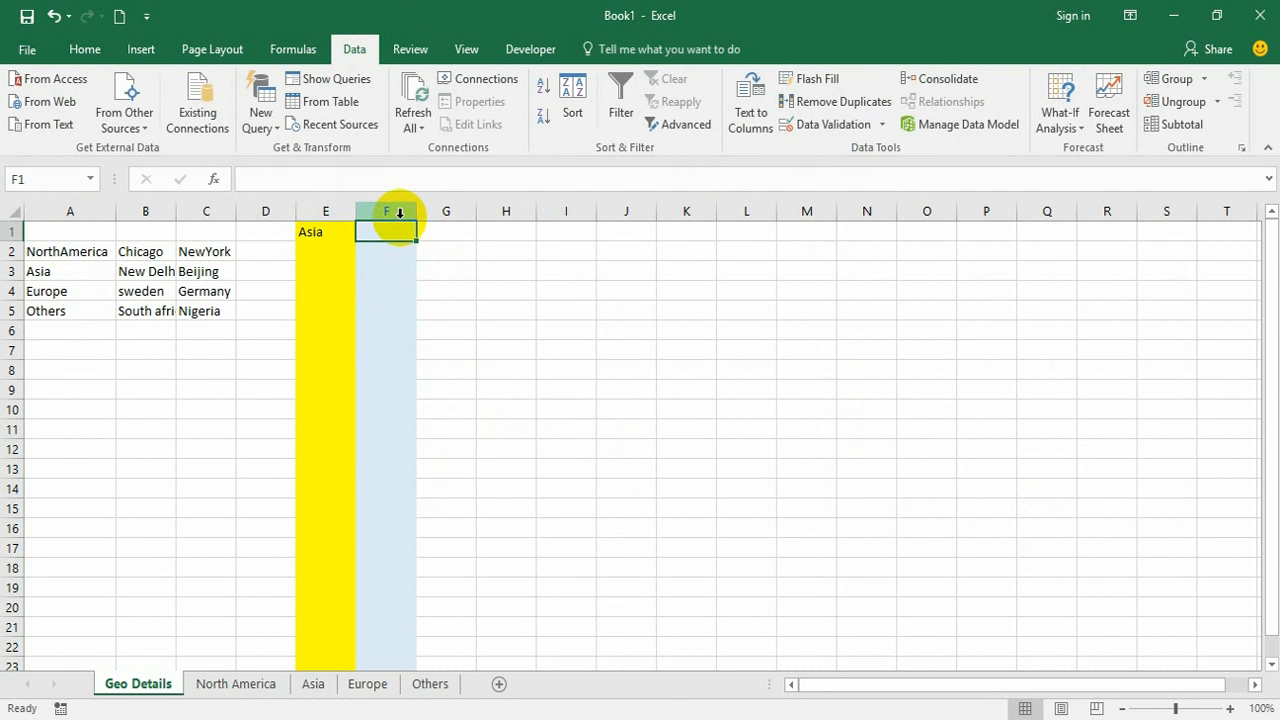
{"action": "left_click", "coordinate": [343, 232]}
{"action": "left_click", "coordinate": [364, 233]}
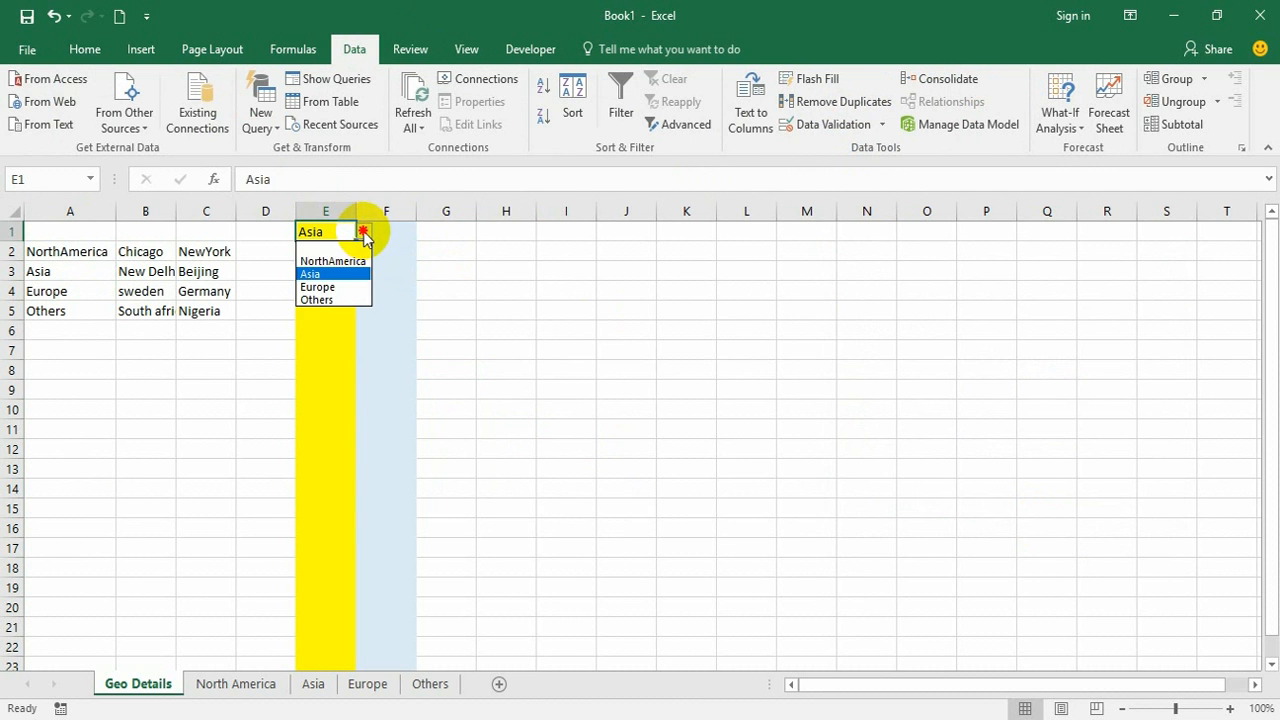
{"action": "left_click", "coordinate": [364, 233]}
{"action": "left_click", "coordinate": [405, 232]}
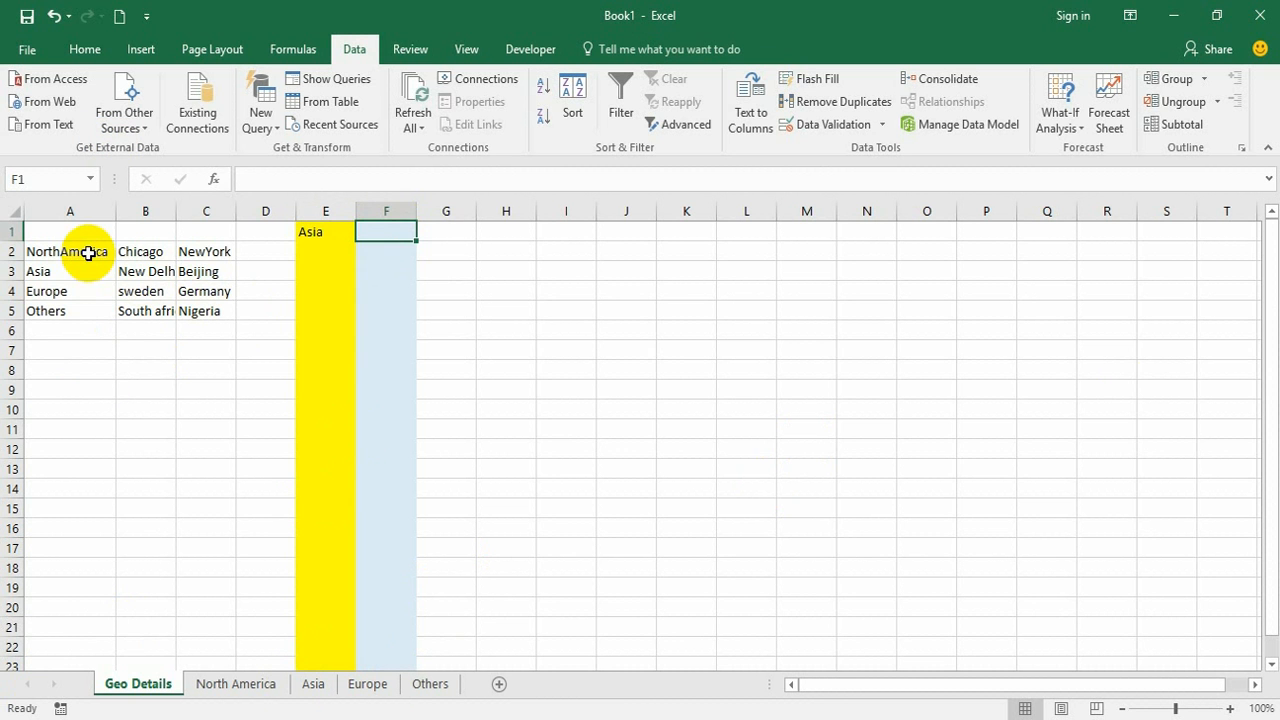
Create named ranges from the region table A2:C5 using only the left column values as names.
{"action": "left_click_drag", "start_coordinate": [86, 251], "coordinate": [210, 312]}
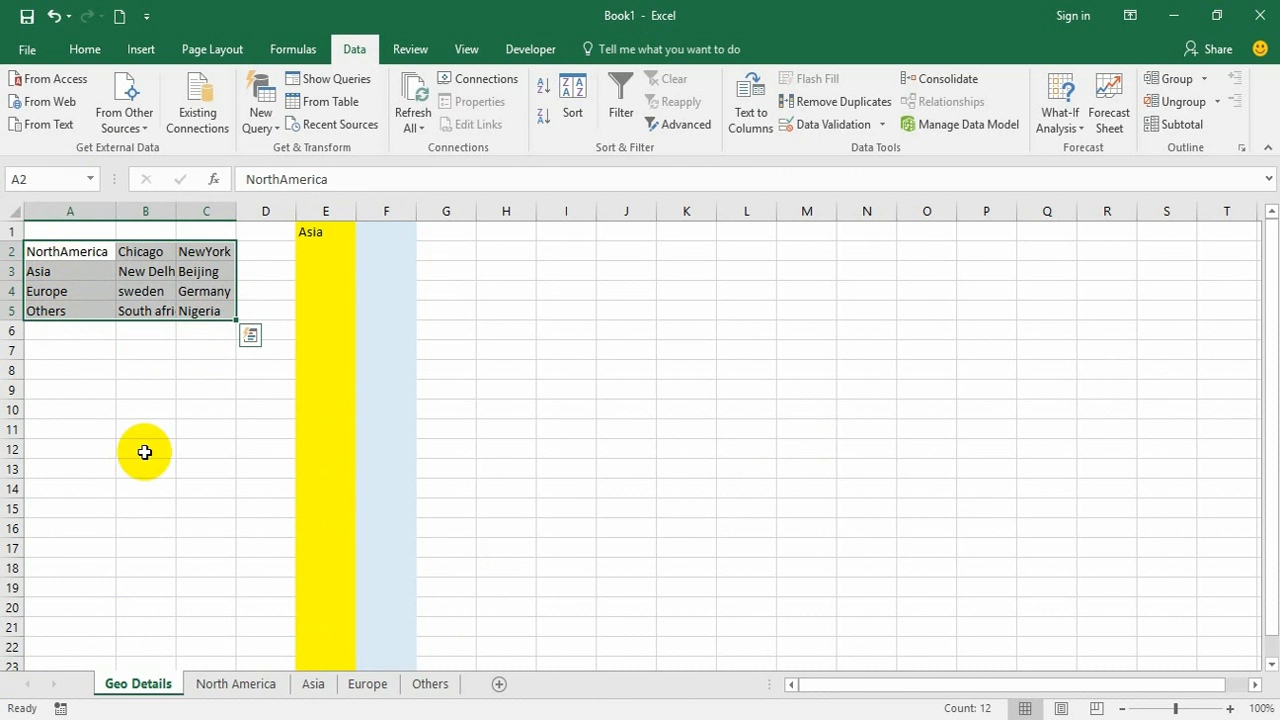
{"action": "left_click", "coordinate": [303, 52]}
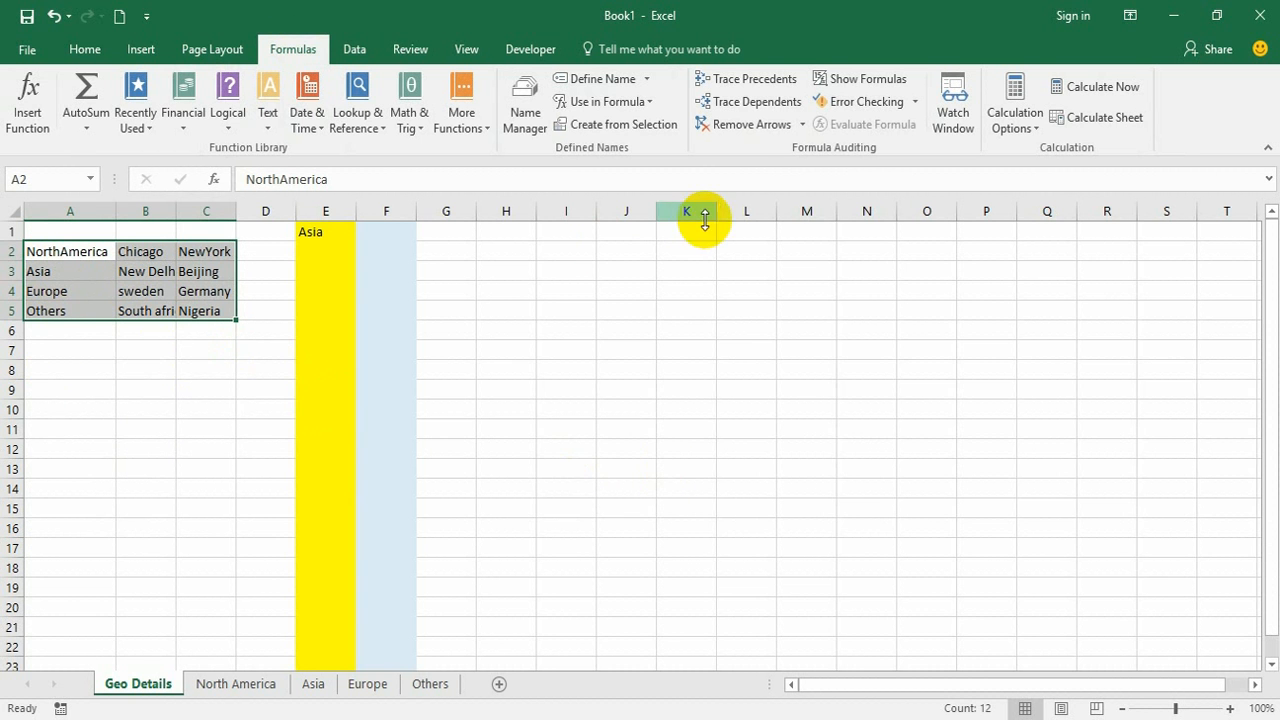
{"action": "left_click", "coordinate": [660, 128]}
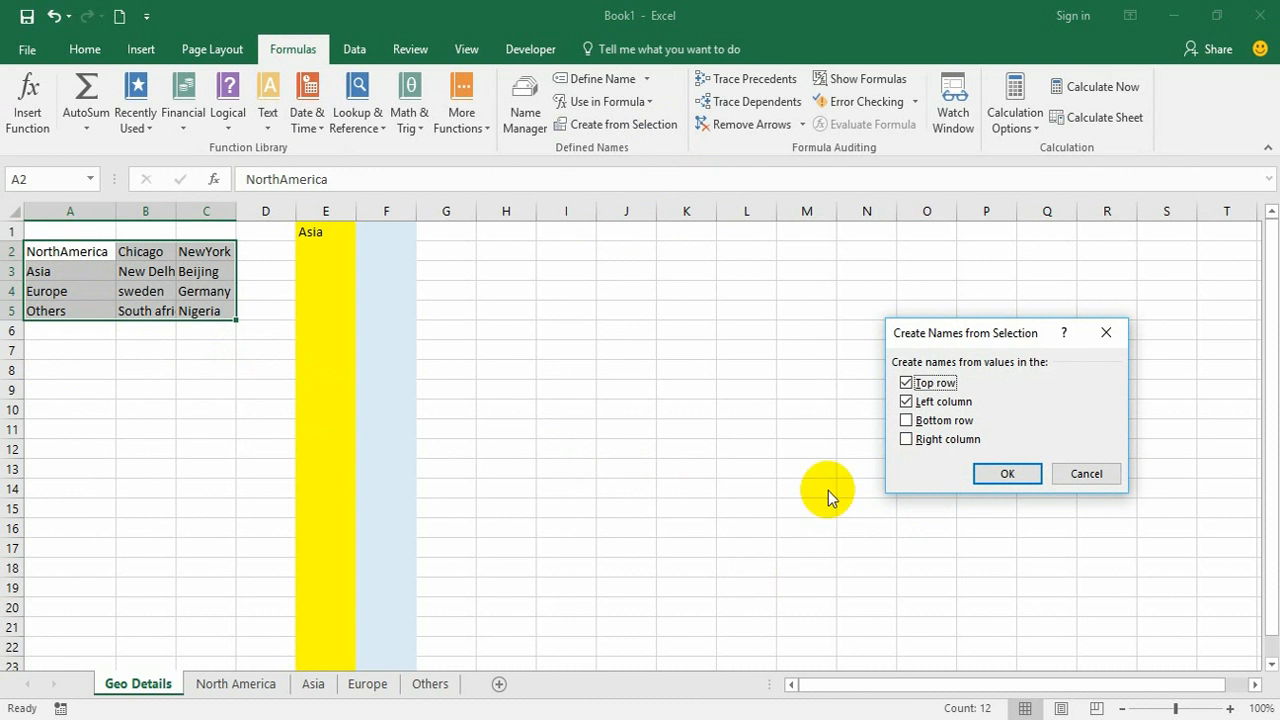
{"action": "left_click", "coordinate": [906, 384]}
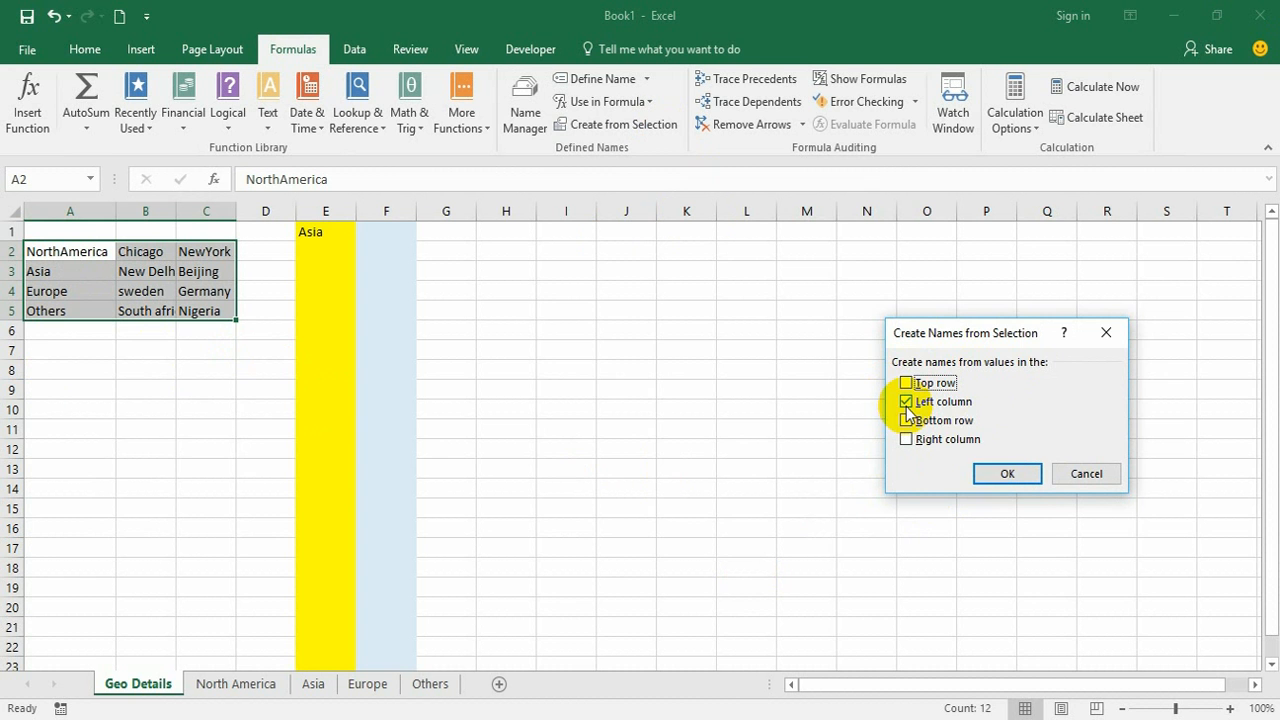
{"action": "left_click", "coordinate": [1004, 476]}
{"action": "left_click", "coordinate": [290, 356]}
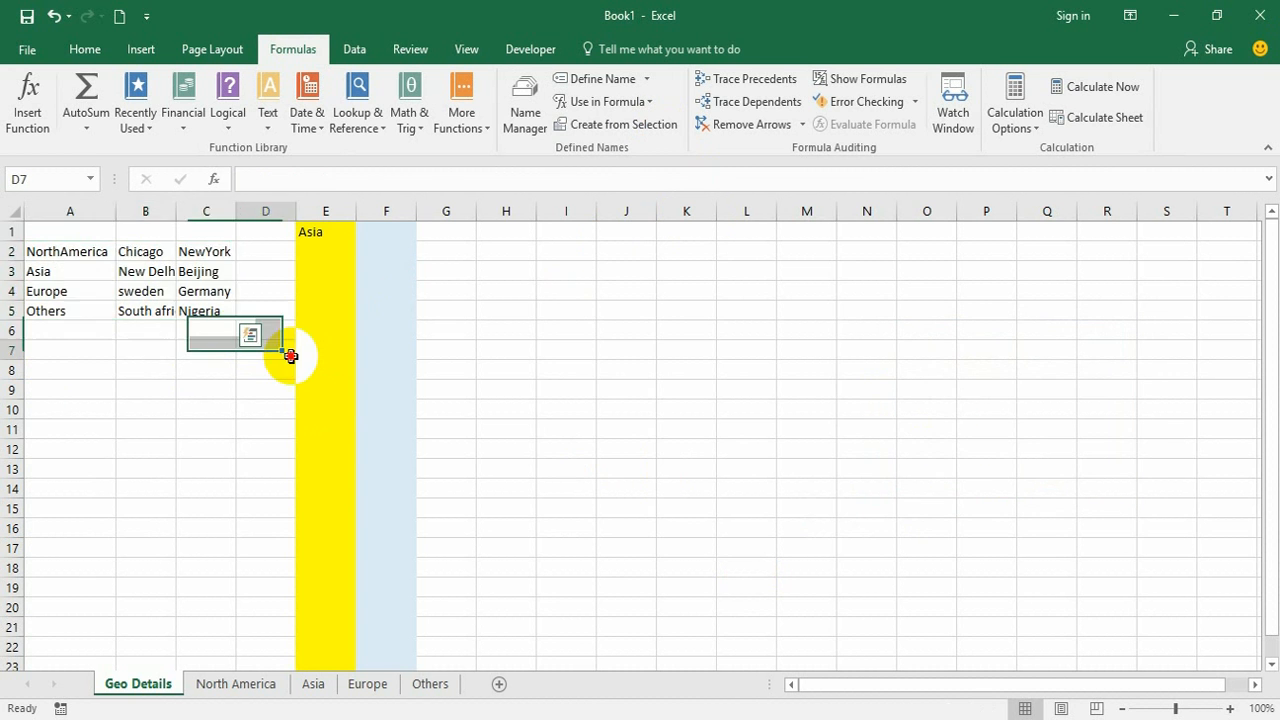
Apply List data validation to the whole of column F with the source =indirect(e1).
{"action": "left_click", "coordinate": [386, 211]}
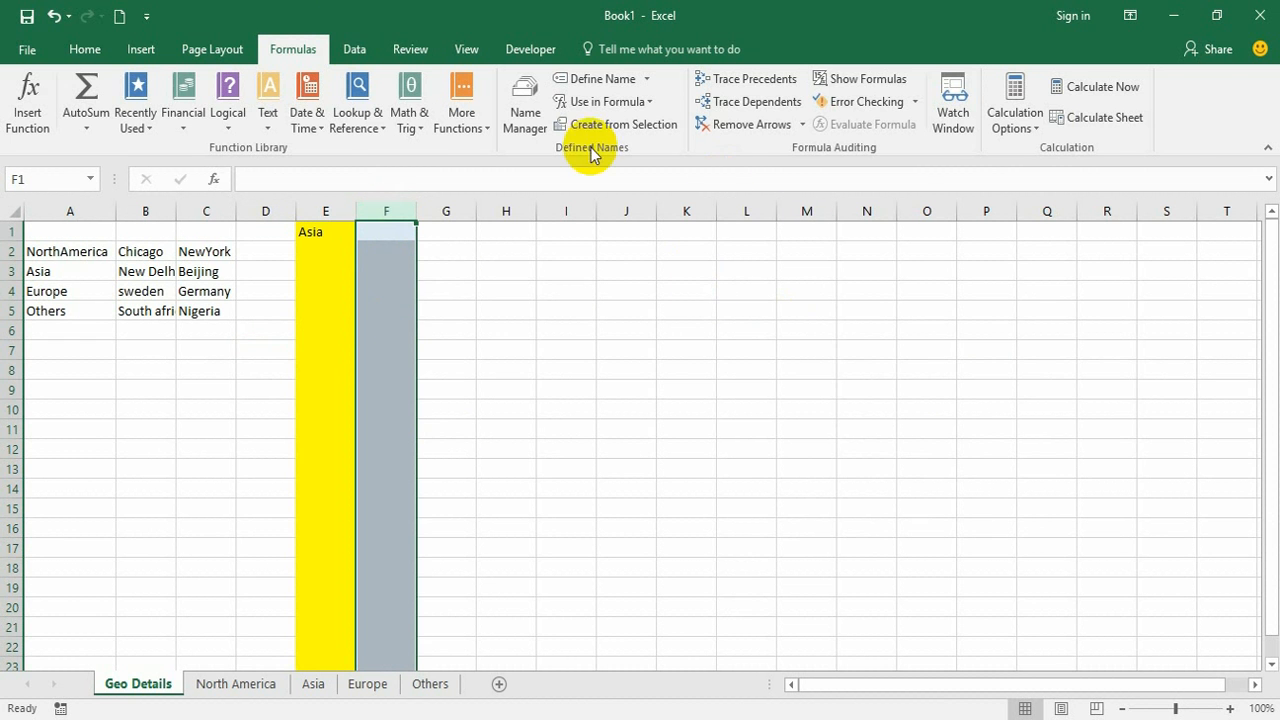
{"action": "left_click", "coordinate": [350, 49]}
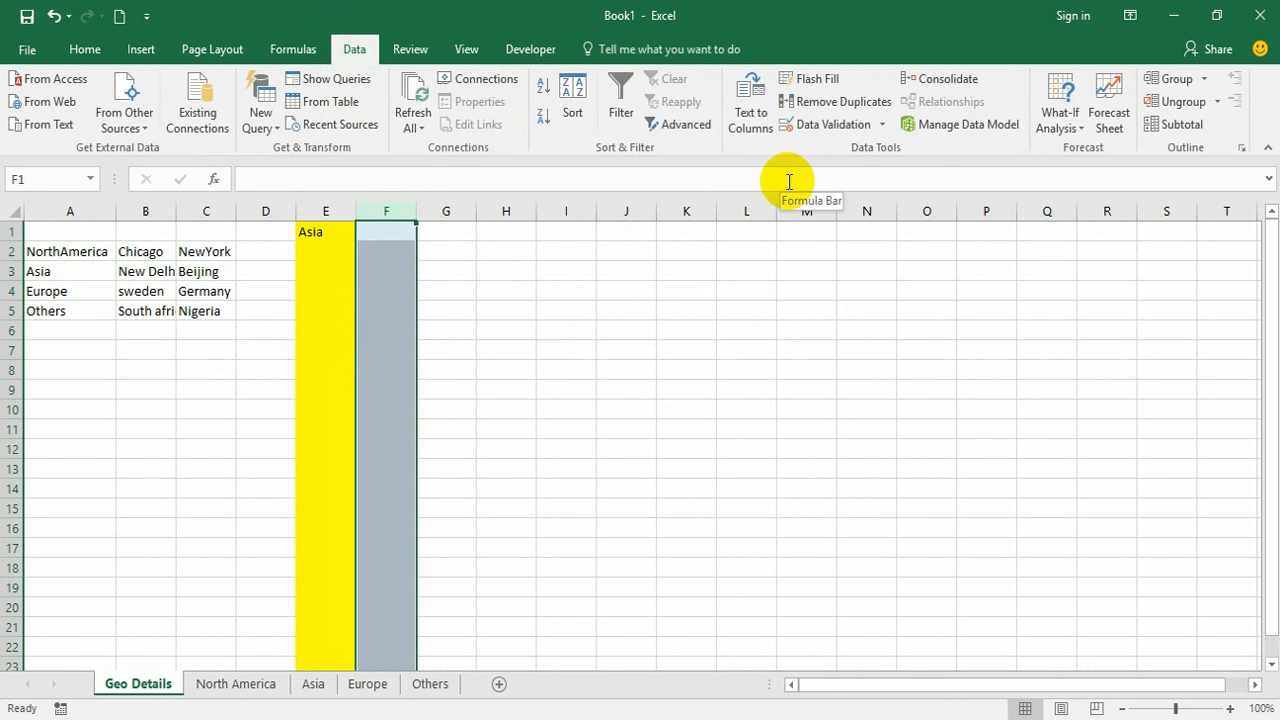
{"action": "left_click", "coordinate": [882, 125]}
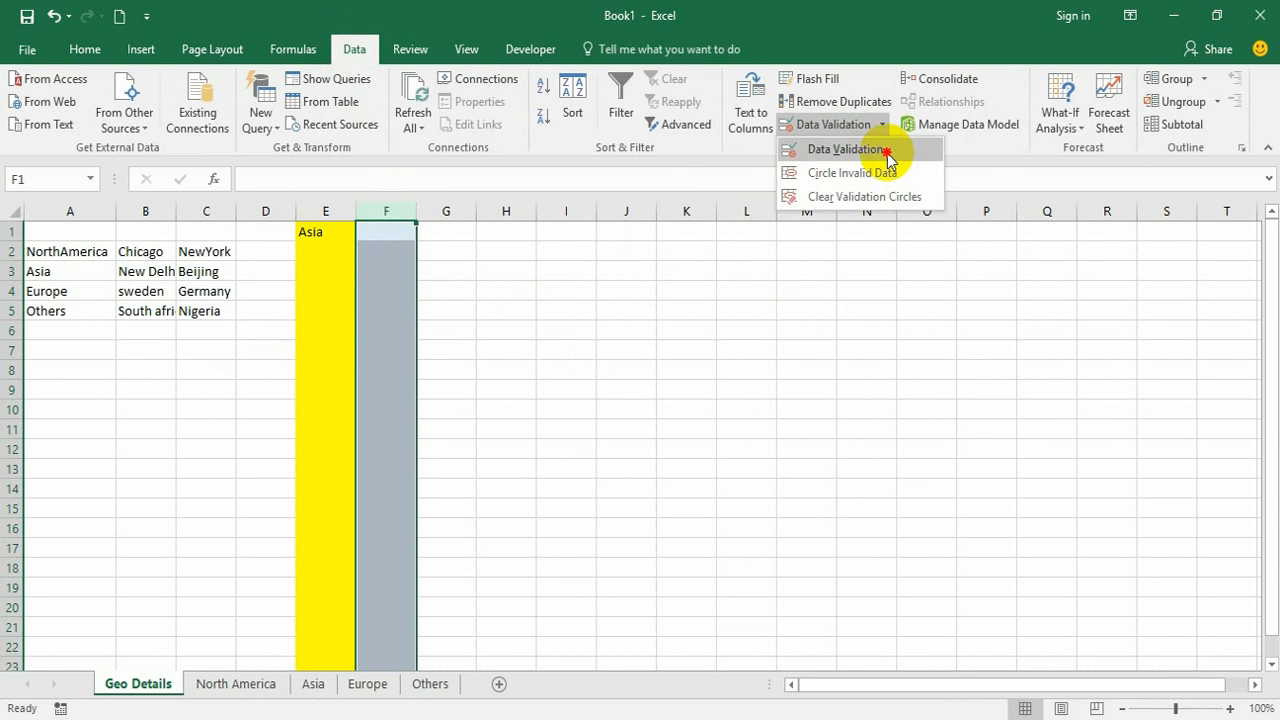
{"action": "left_click", "coordinate": [889, 152]}
{"action": "left_click", "coordinate": [908, 364]}
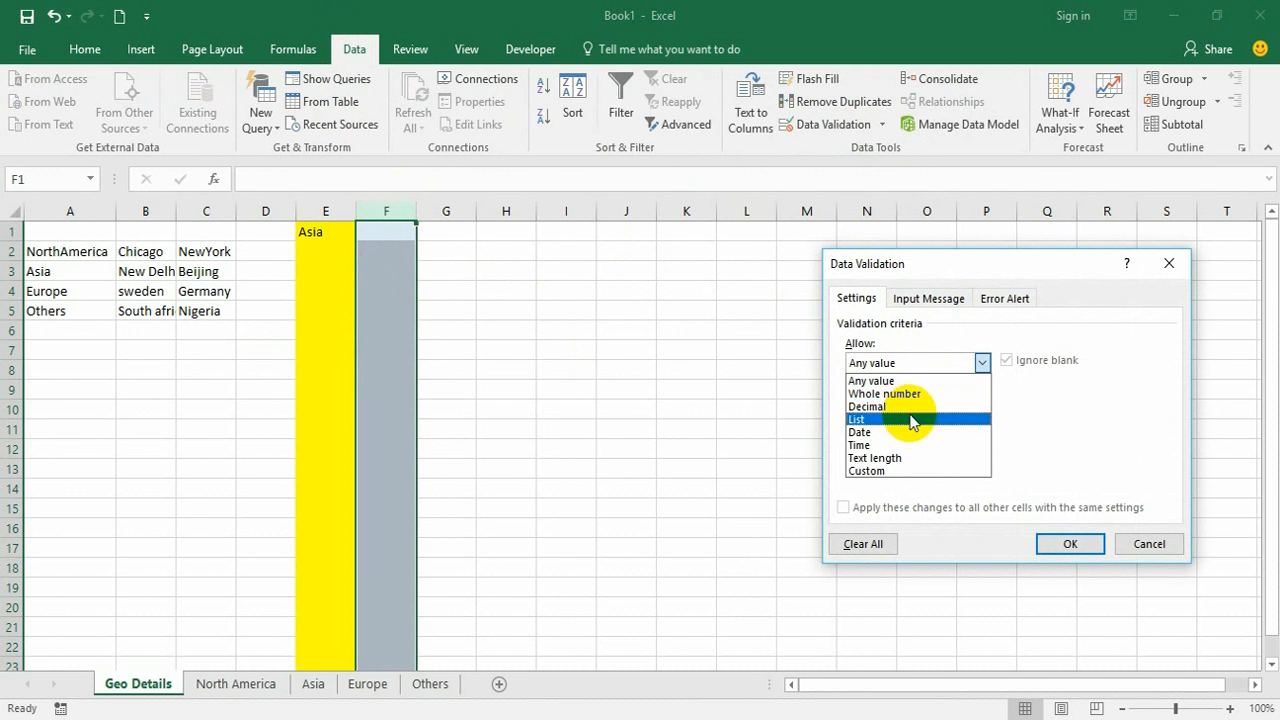
{"action": "left_click", "coordinate": [914, 419]}
{"action": "left_click", "coordinate": [993, 444]}
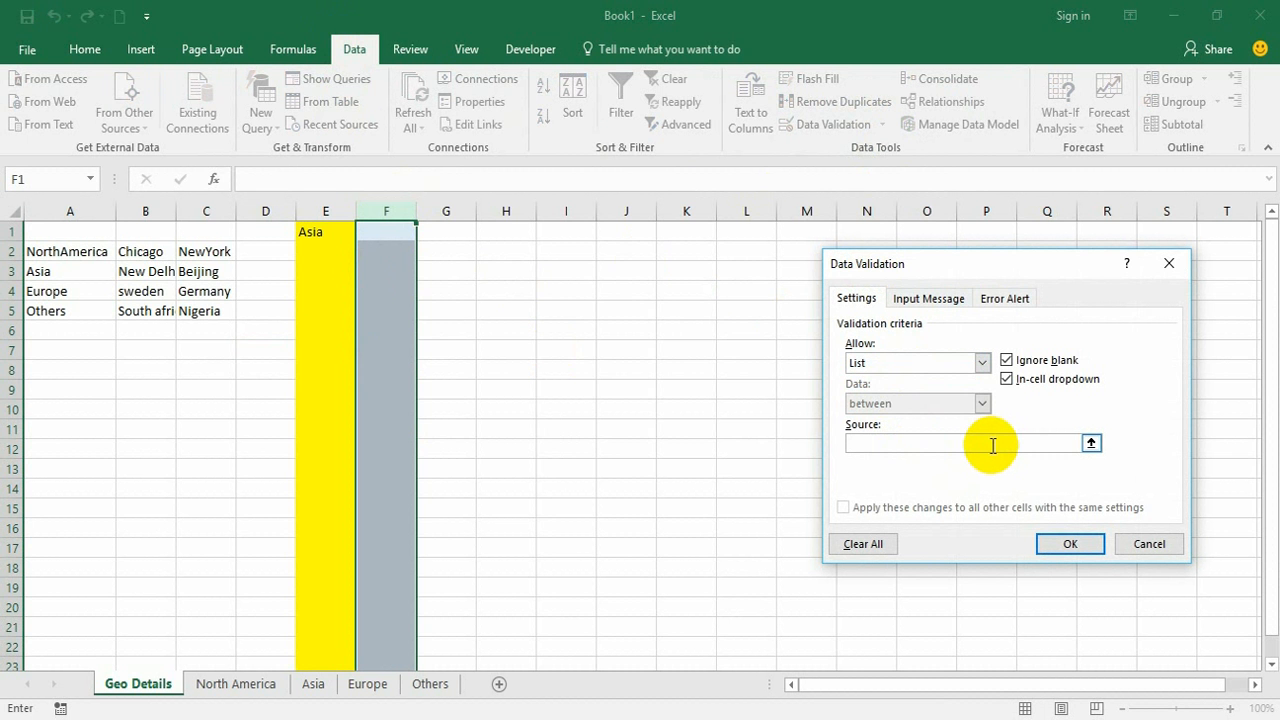
{"action": "type", "text": "=indirect"}
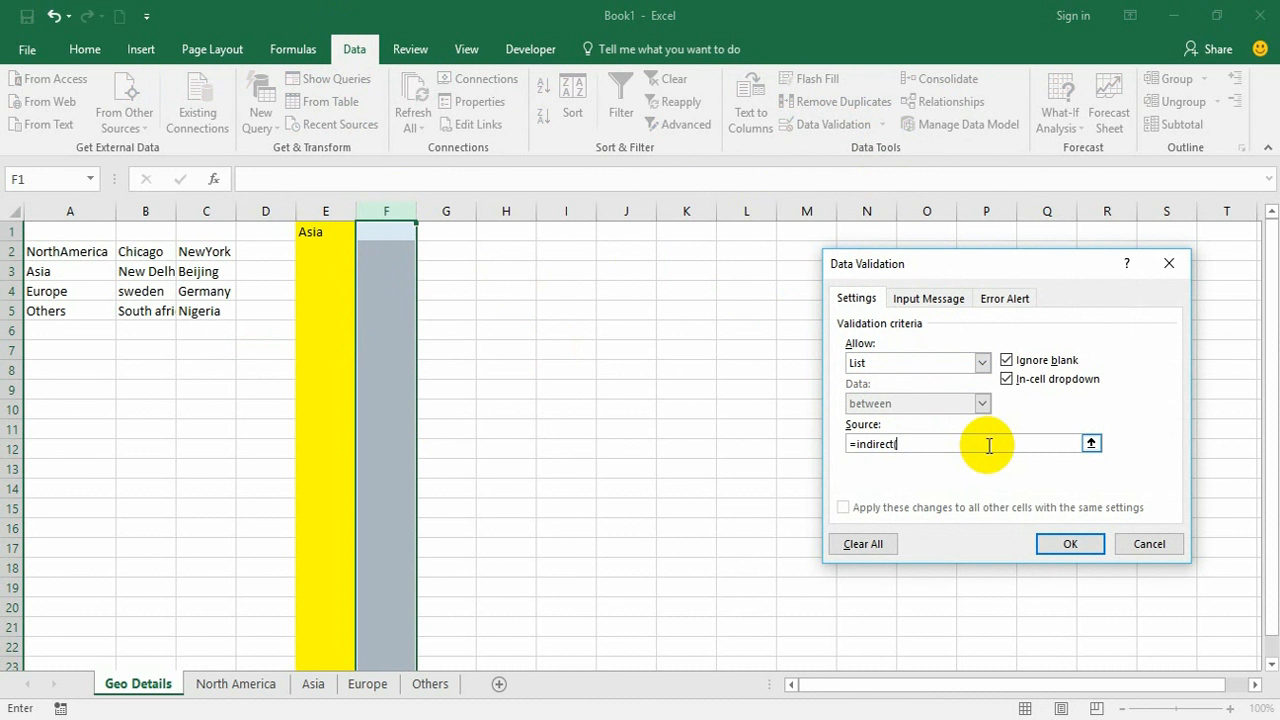
{"action": "type", "text": "(e1)"}
{"action": "left_click", "coordinate": [1062, 545]}
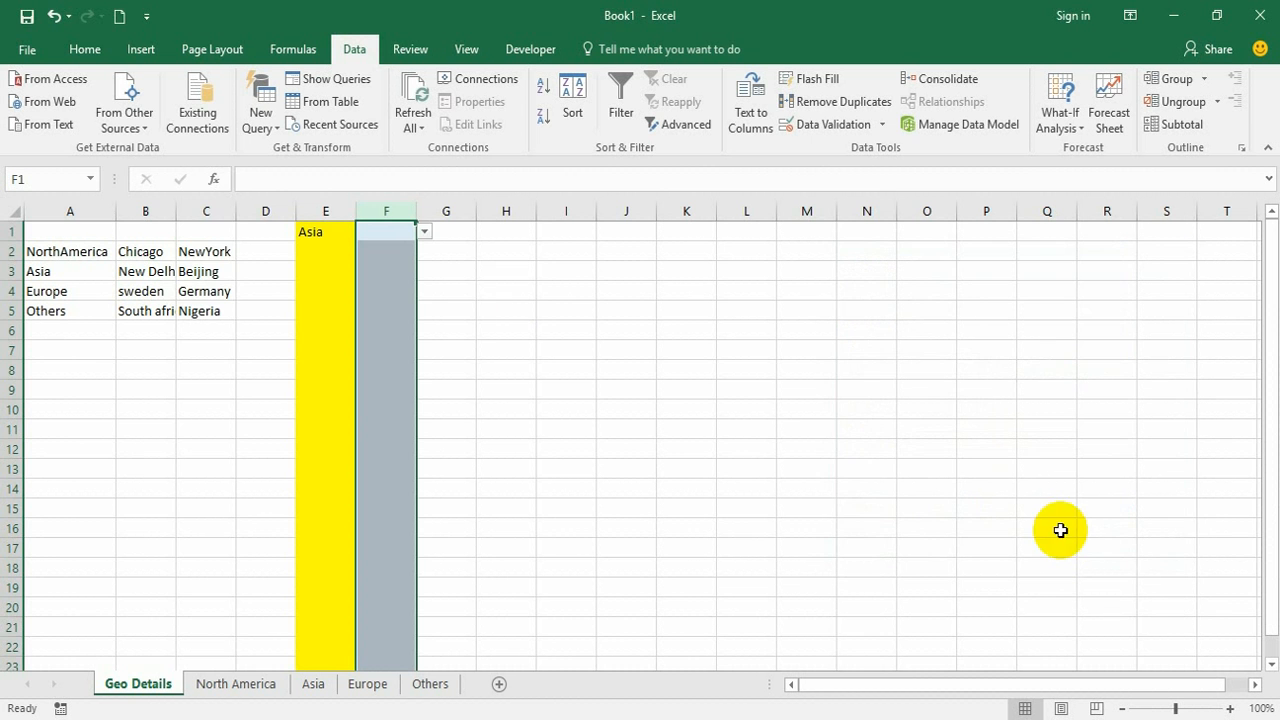
Set the region in E1 to NorthAmerica from its validation list.
{"action": "left_click", "coordinate": [205, 212]}
{"action": "left_click", "coordinate": [343, 234]}
{"action": "left_click", "coordinate": [403, 234]}
{"action": "left_click", "coordinate": [349, 233]}
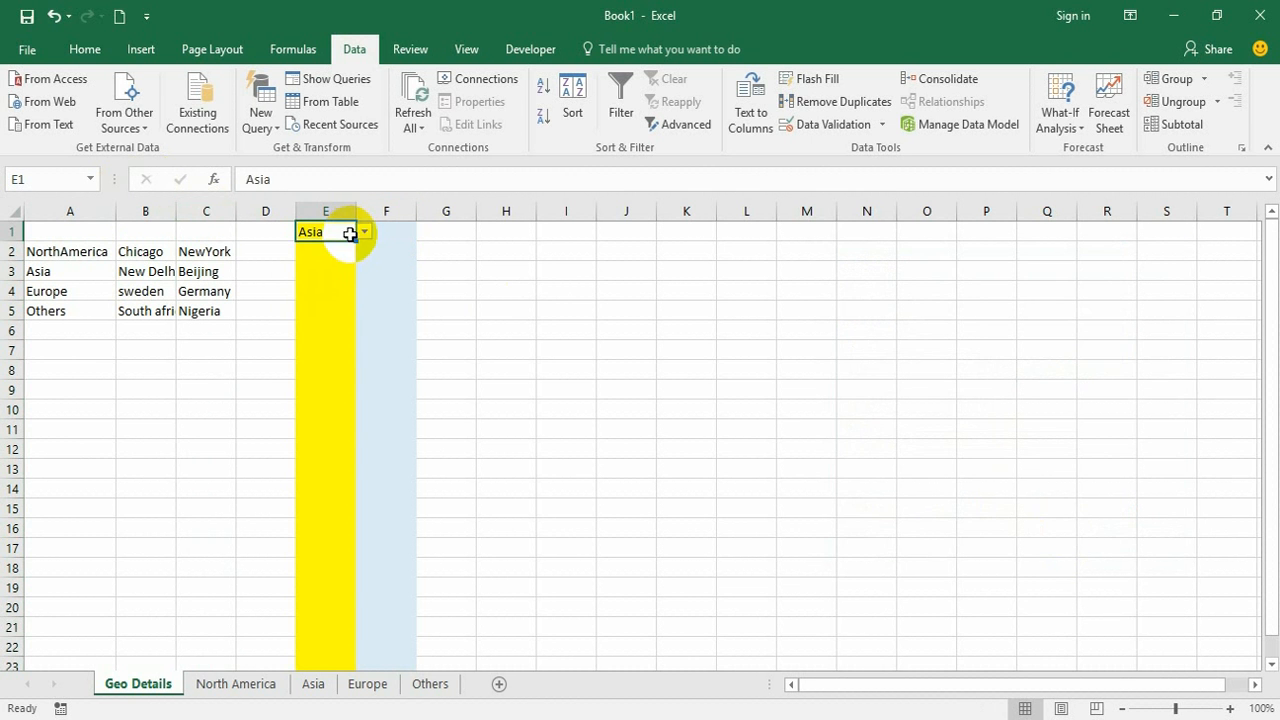
{"action": "left_click", "coordinate": [365, 232]}
{"action": "left_click", "coordinate": [345, 258]}
Compare the city choices in F1 with the NorthAmerica row of the table, and pick NewYork in F1.
{"action": "left_click", "coordinate": [397, 232]}
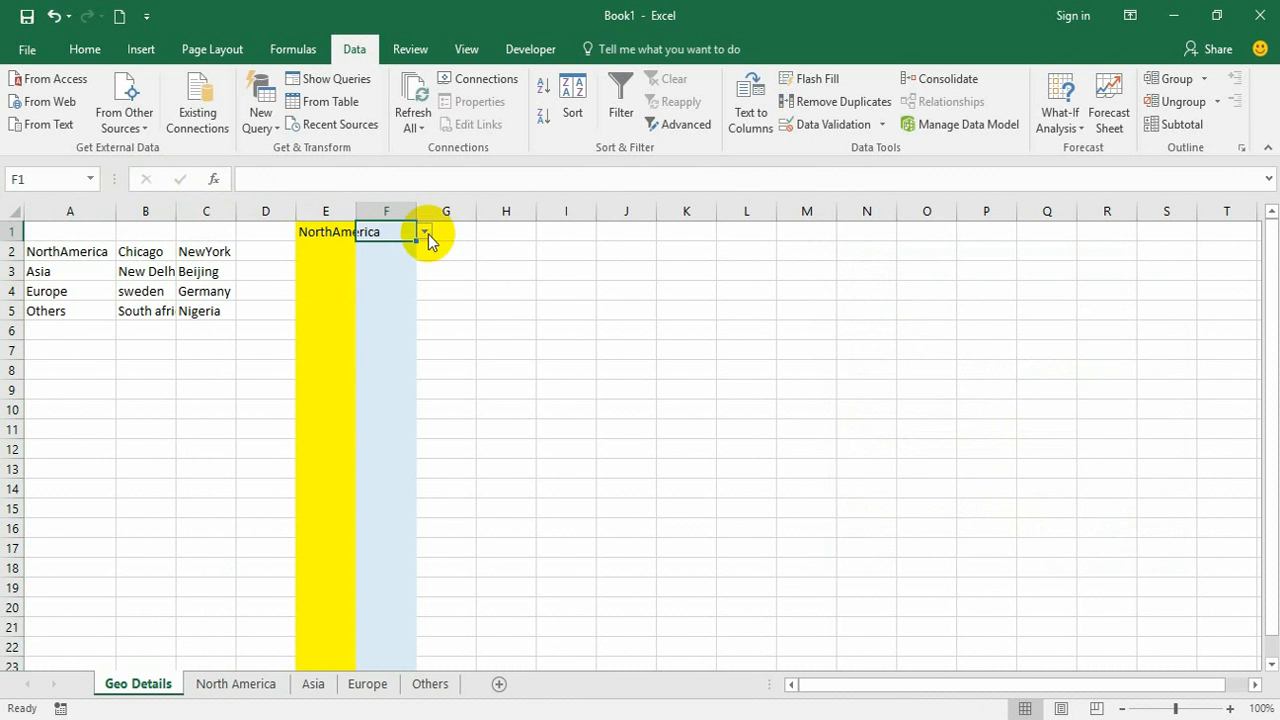
{"action": "left_click", "coordinate": [425, 233]}
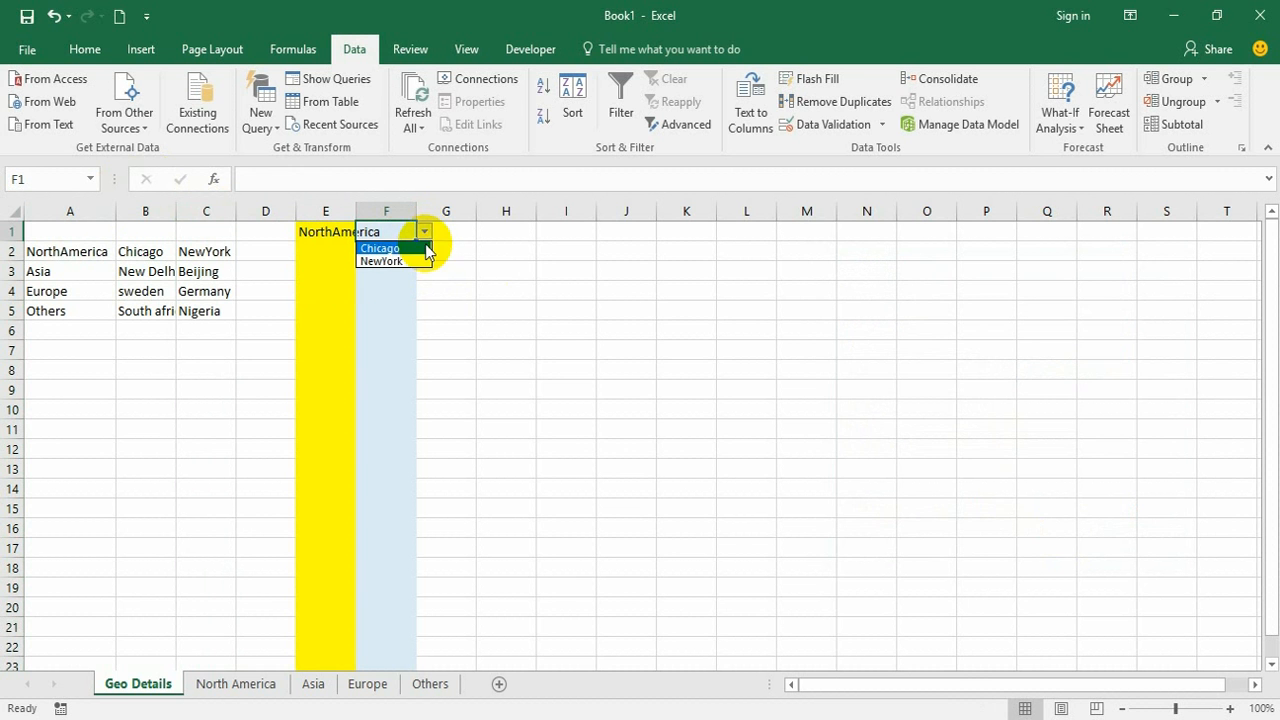
{"action": "left_click", "coordinate": [160, 251]}
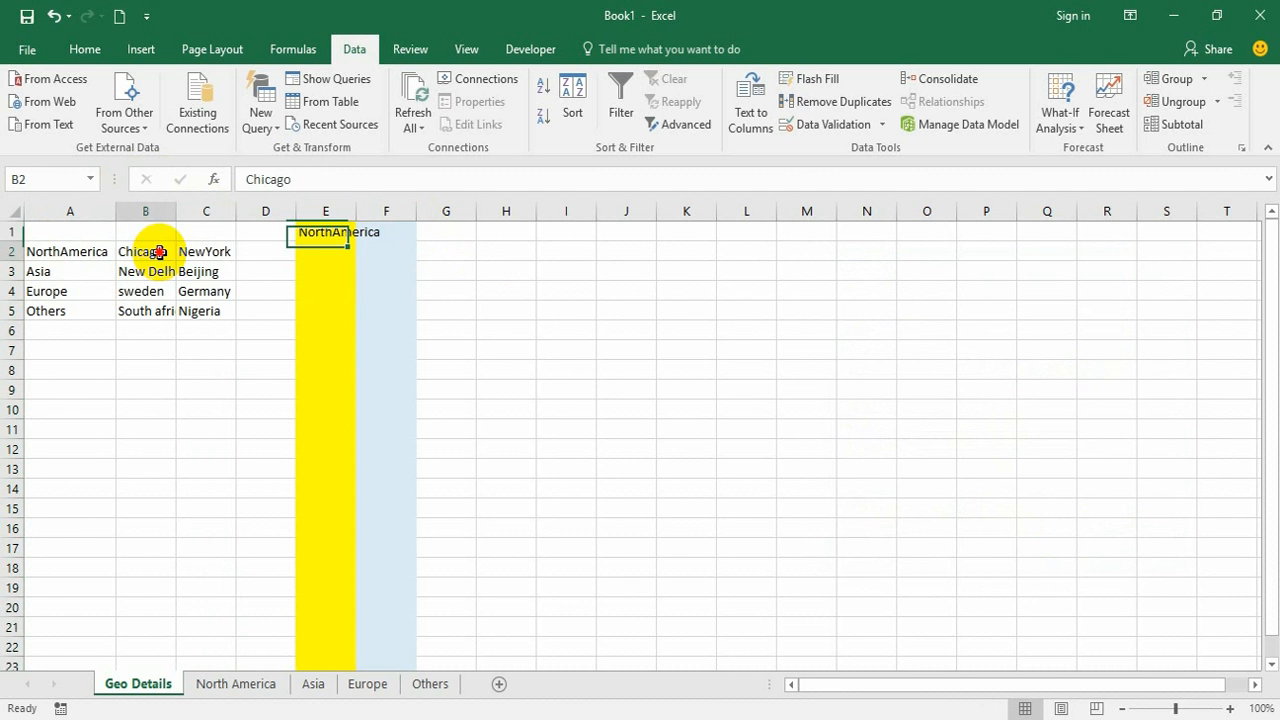
{"action": "left_click", "coordinate": [212, 251]}
{"action": "left_click", "coordinate": [345, 253]}
{"action": "left_click", "coordinate": [380, 236]}
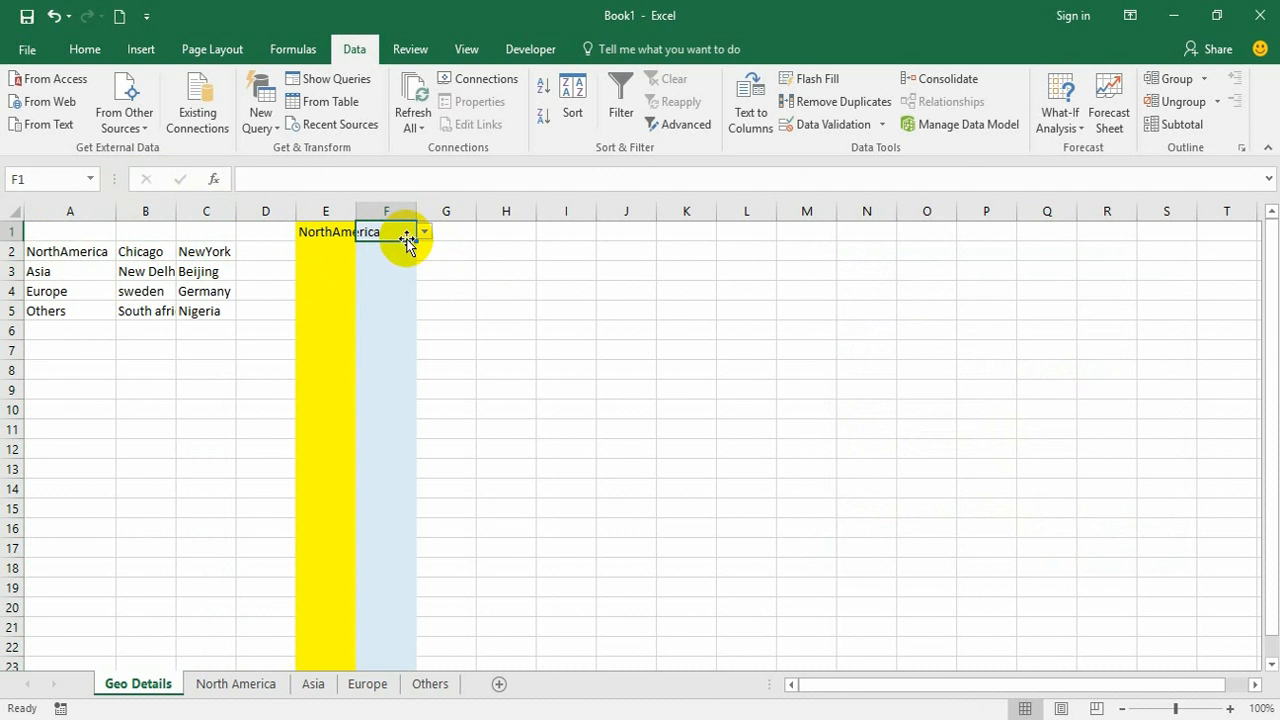
{"action": "left_click", "coordinate": [425, 234]}
{"action": "left_click", "coordinate": [405, 261]}
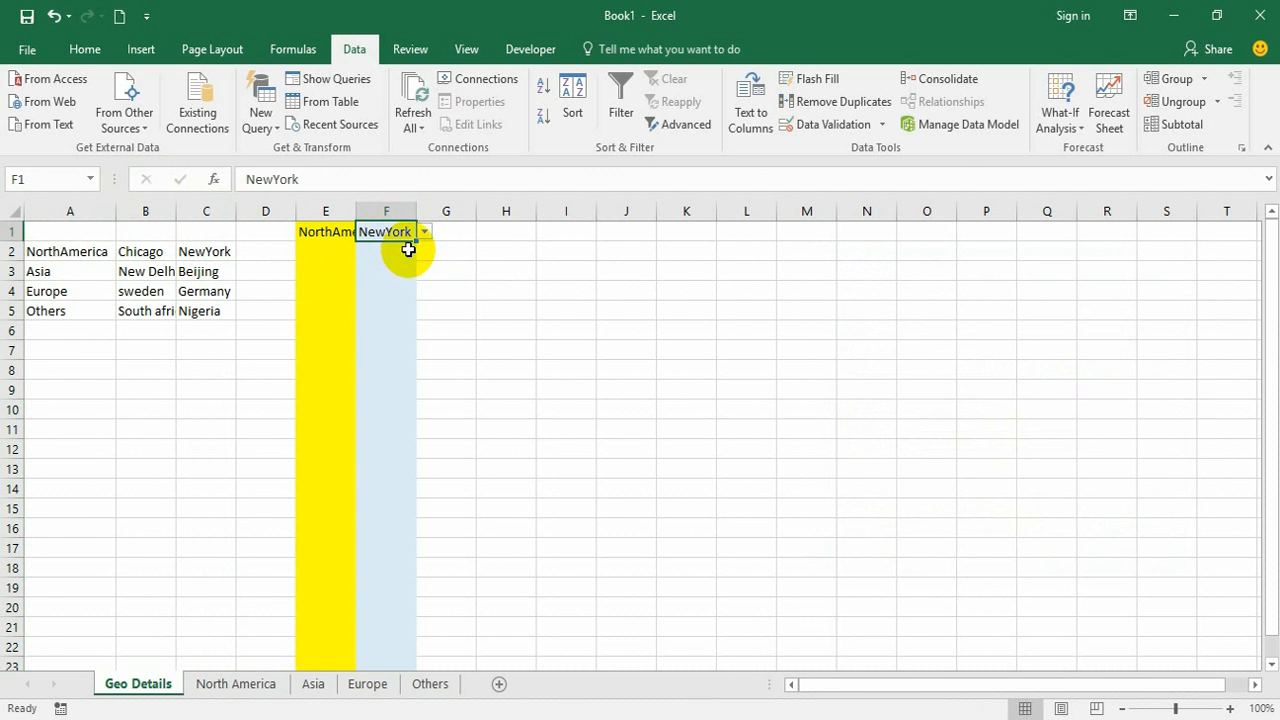
Set the region in E1 to Europe and review the city choices offered in F1 without picking one.
{"action": "left_click", "coordinate": [330, 236]}
{"action": "left_click", "coordinate": [364, 232]}
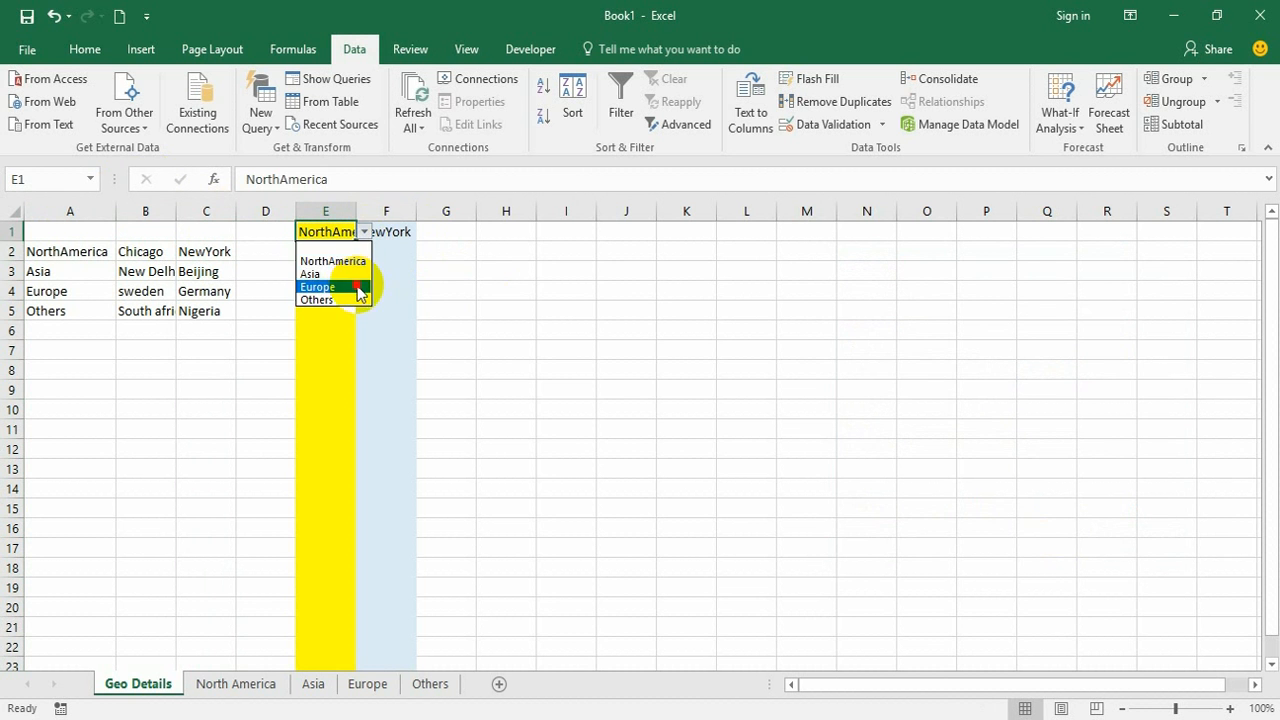
{"action": "left_click", "coordinate": [352, 286]}
{"action": "left_click", "coordinate": [398, 232]}
{"action": "left_click", "coordinate": [424, 232]}
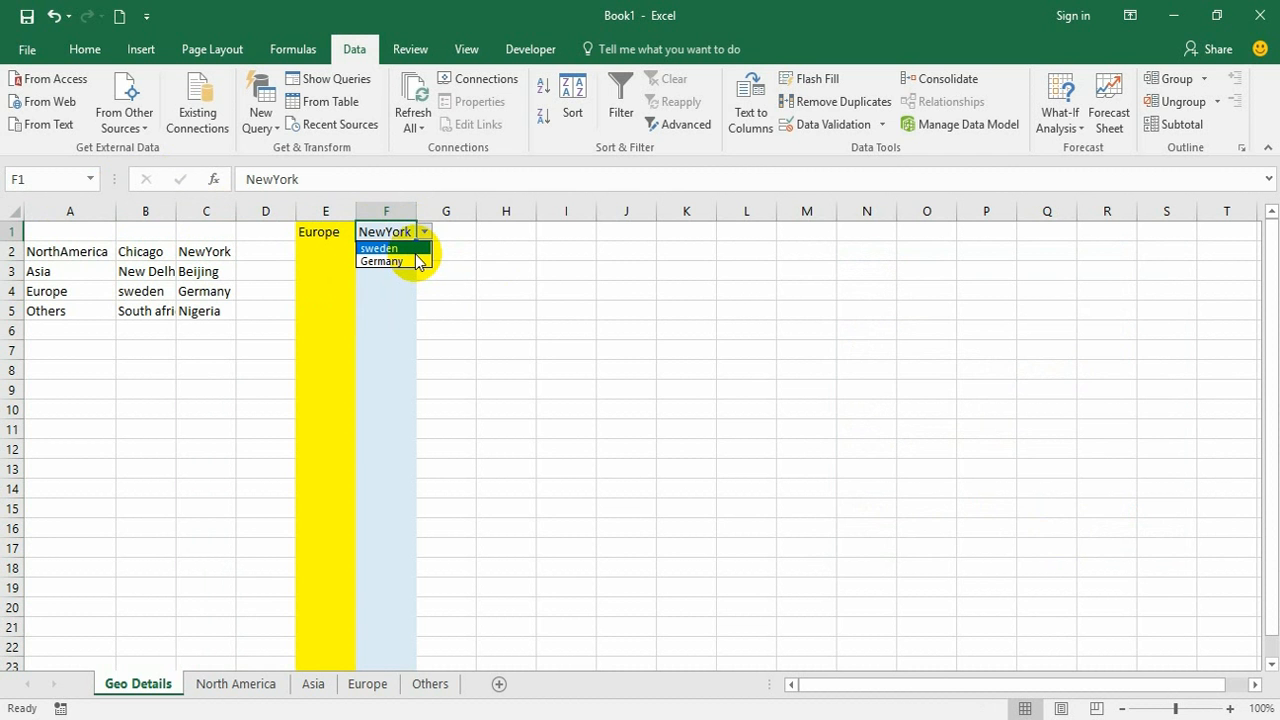
{"action": "left_click", "coordinate": [424, 232]}
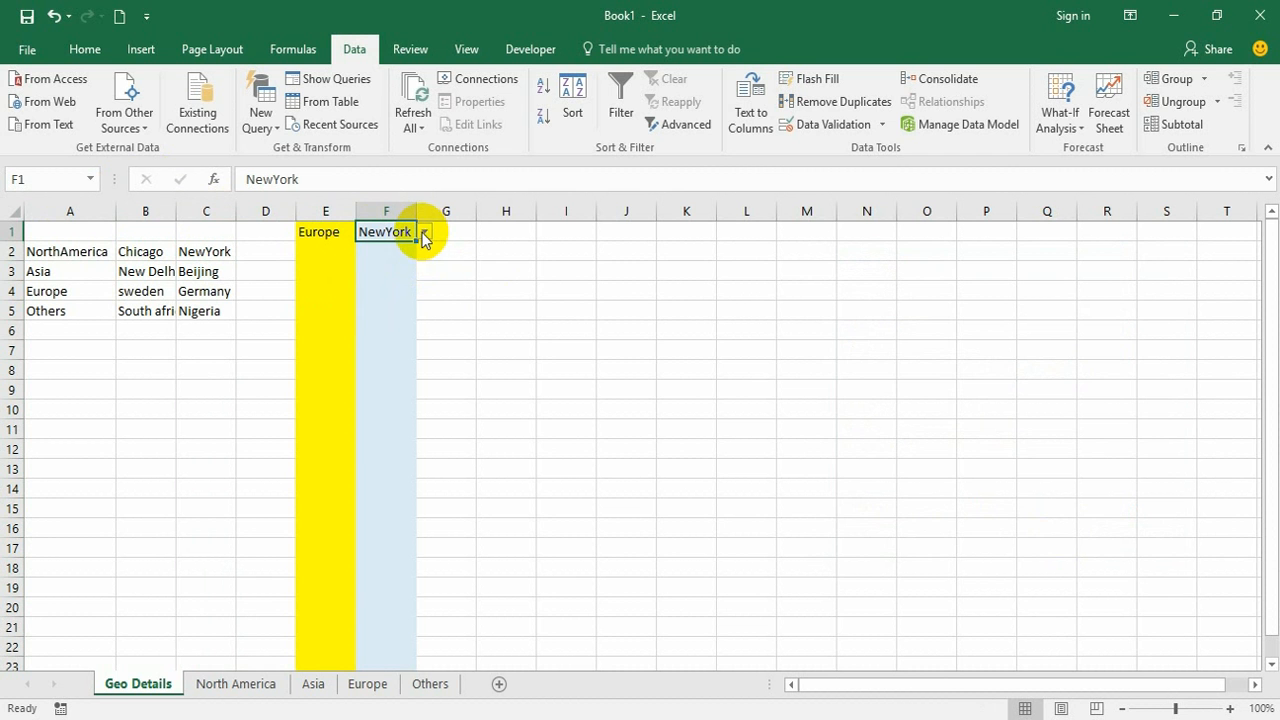
{"action": "left_click", "coordinate": [424, 233]}
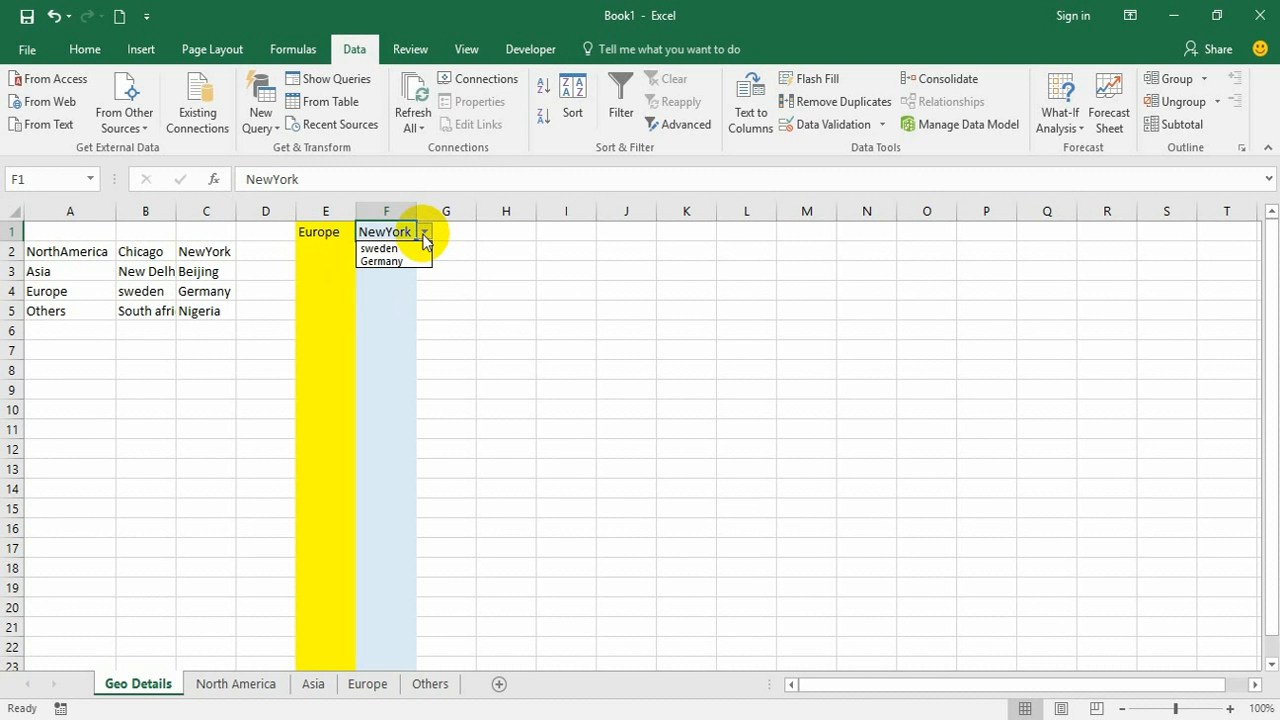
{"action": "left_click", "coordinate": [328, 235]}
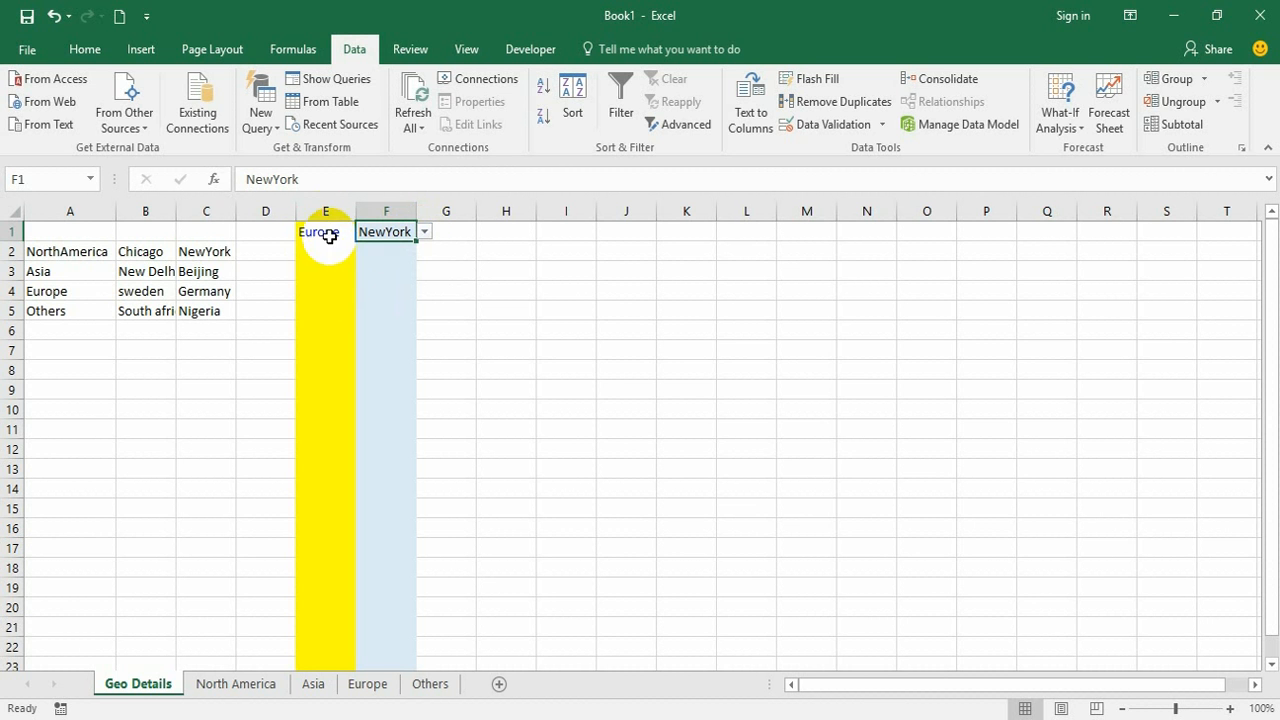